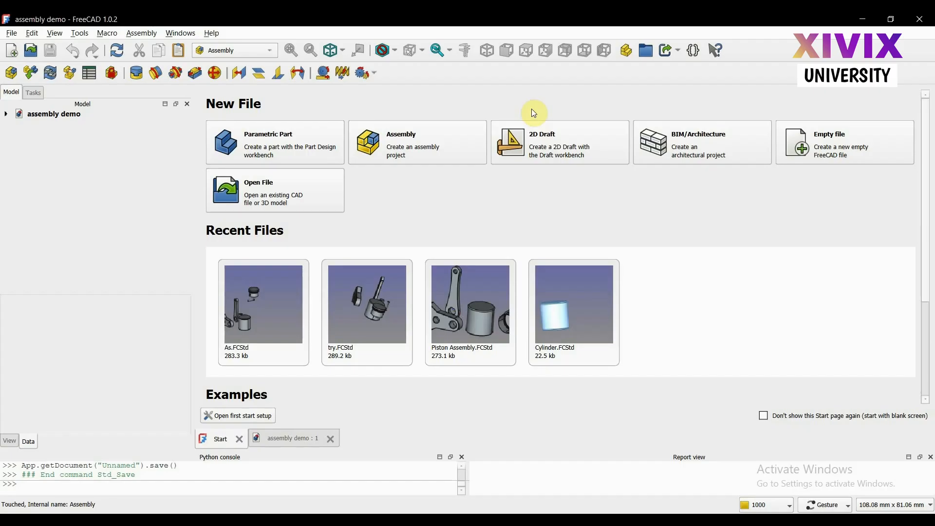
Create a new parametric part document and add an assembly to it in the Assembly workbench
left_click(266, 143)
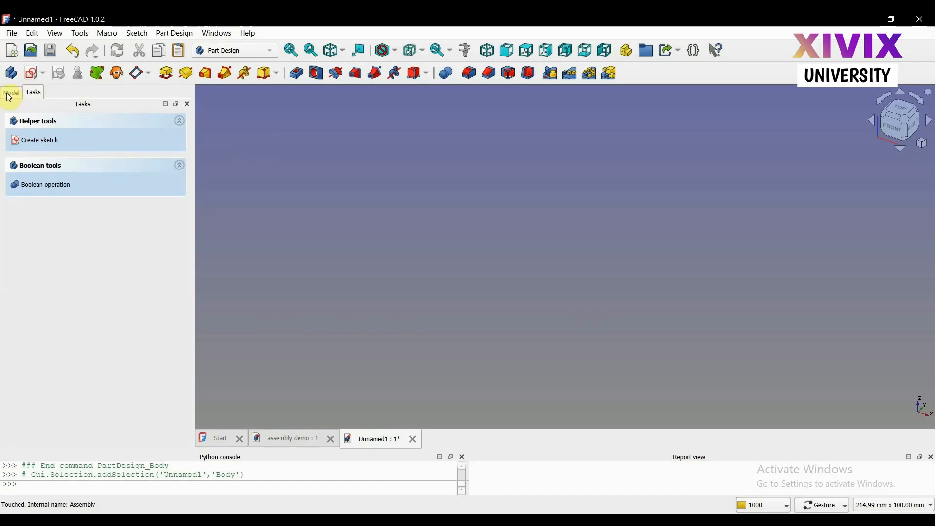
left_click(218, 51)
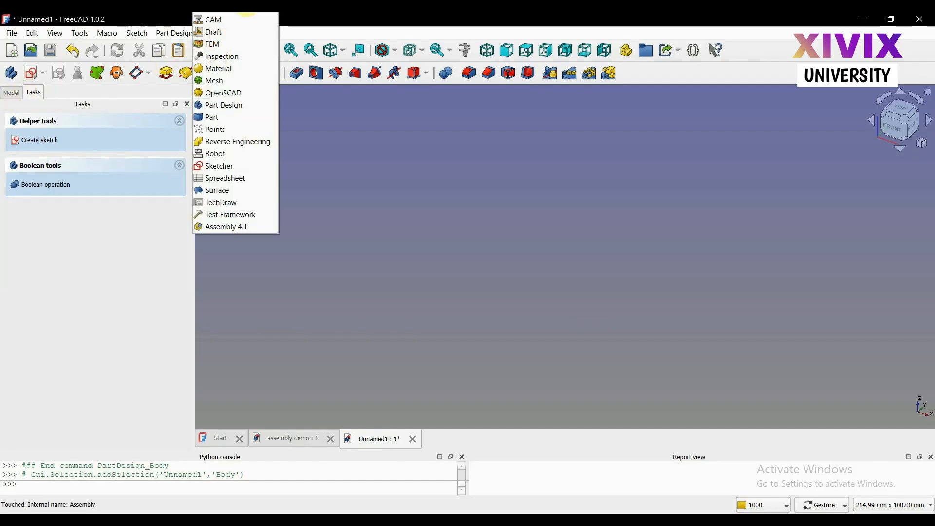
left_click(241, 13)
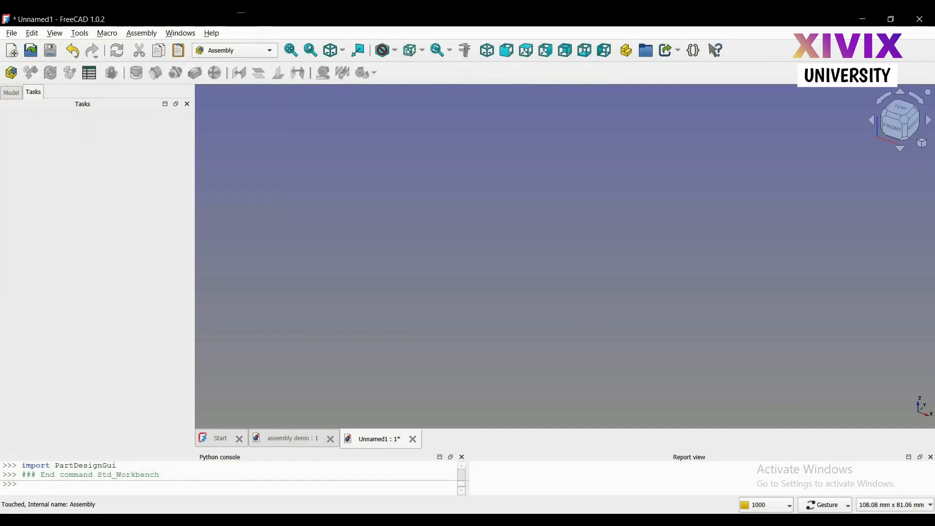
left_click(11, 78)
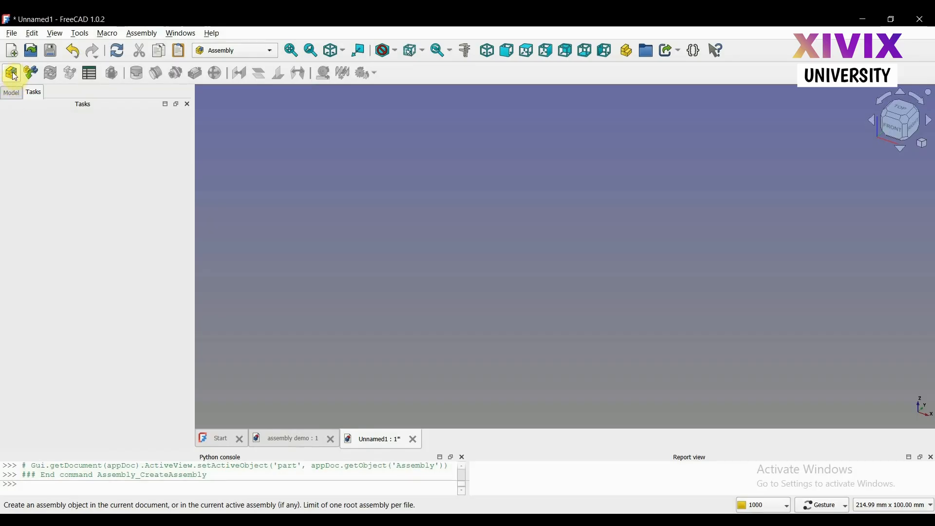
left_click(11, 93)
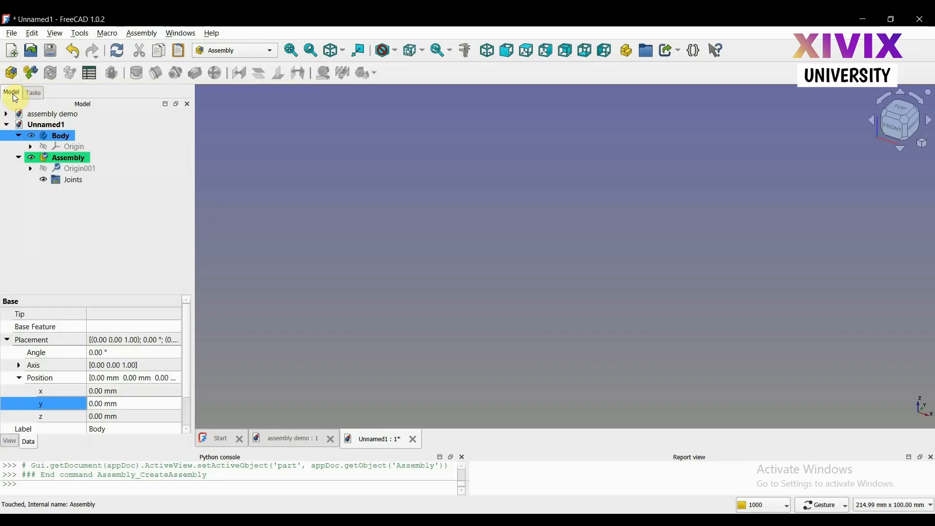
Deactivate the new assembly and activate it again
left_click(47, 168)
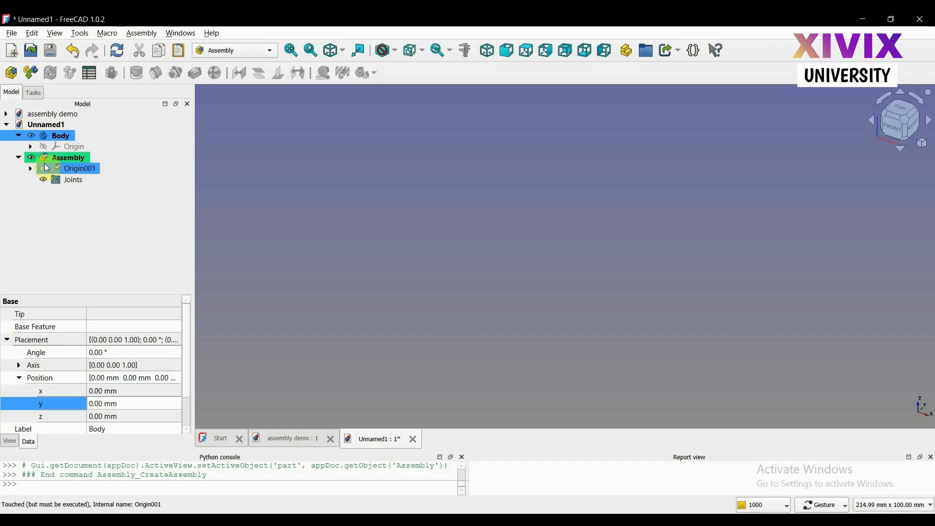
left_click(77, 161)
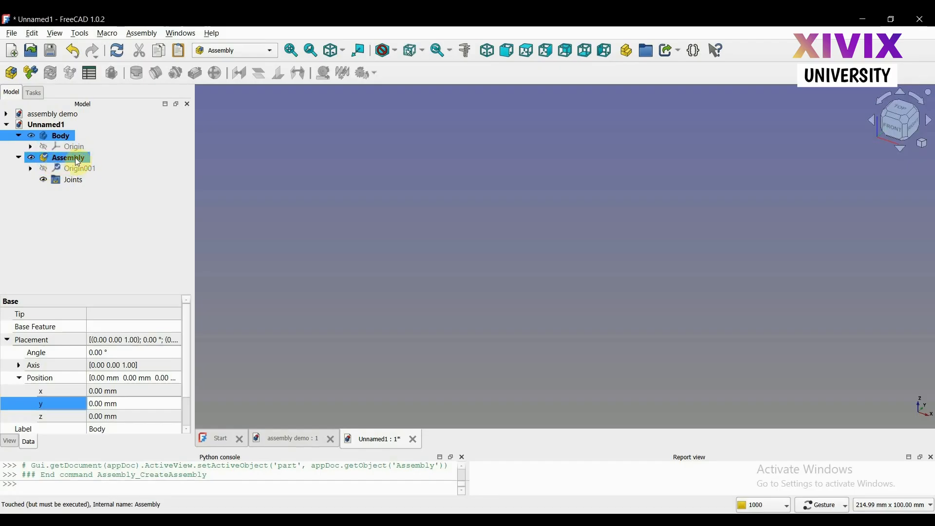
double_click(77, 161)
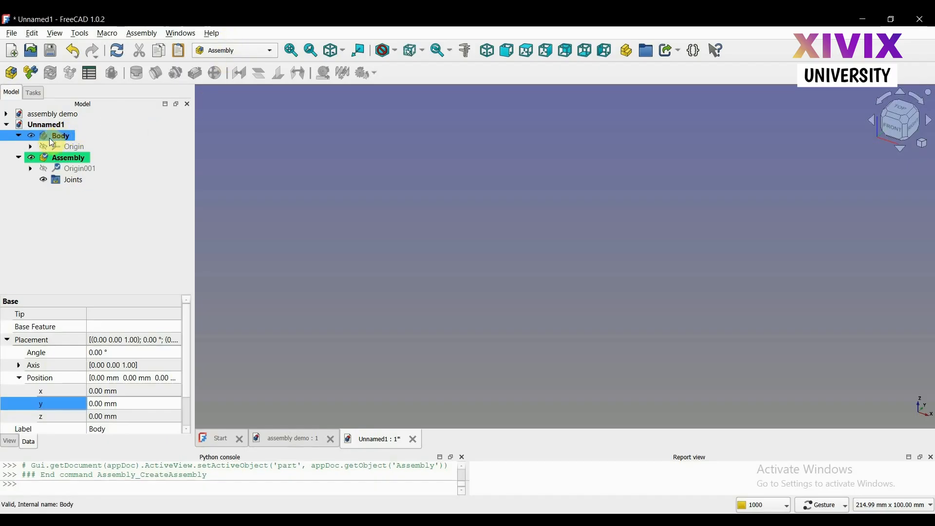
left_click(62, 219)
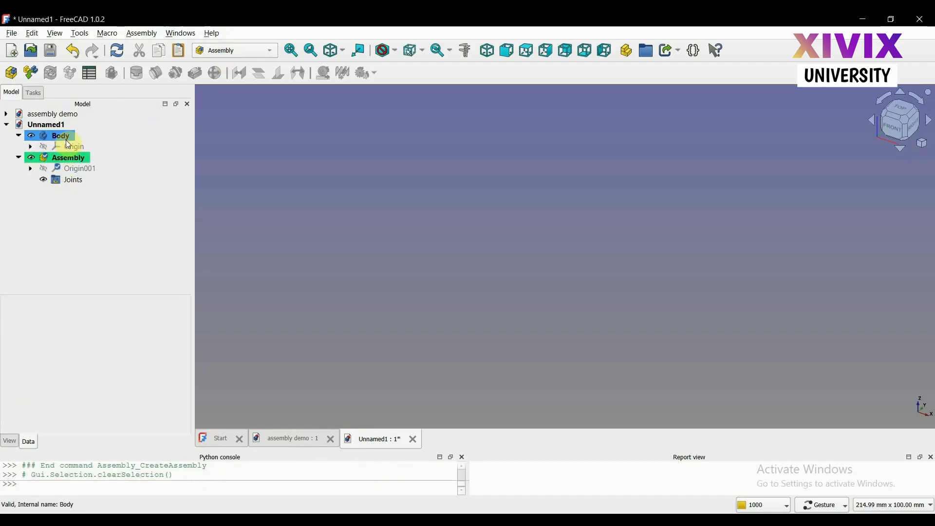
left_click(72, 163)
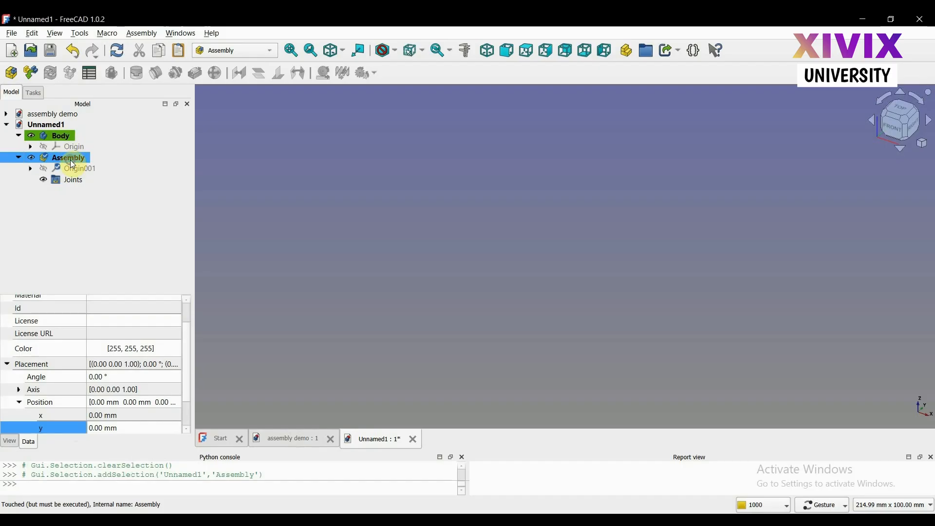
right_click(72, 164)
left_click(102, 41)
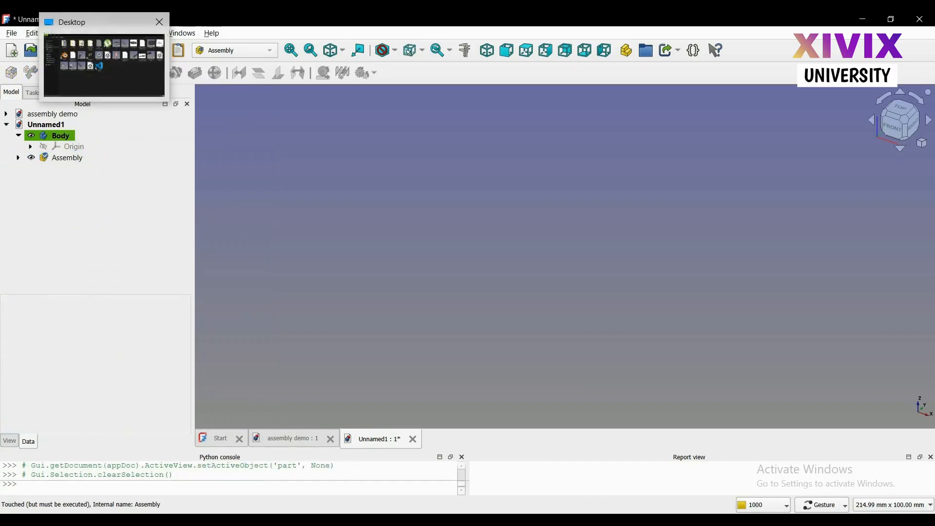
left_click(68, 161)
double_click(66, 161)
left_click(74, 233)
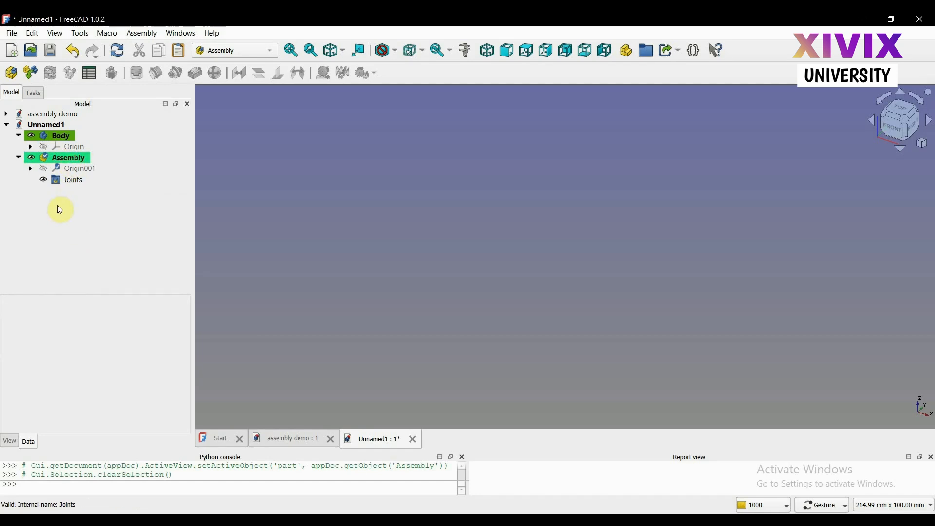
Activate the existing body and add an additive box with length, width and height of 10 mm
left_click(51, 136)
double_click(53, 138)
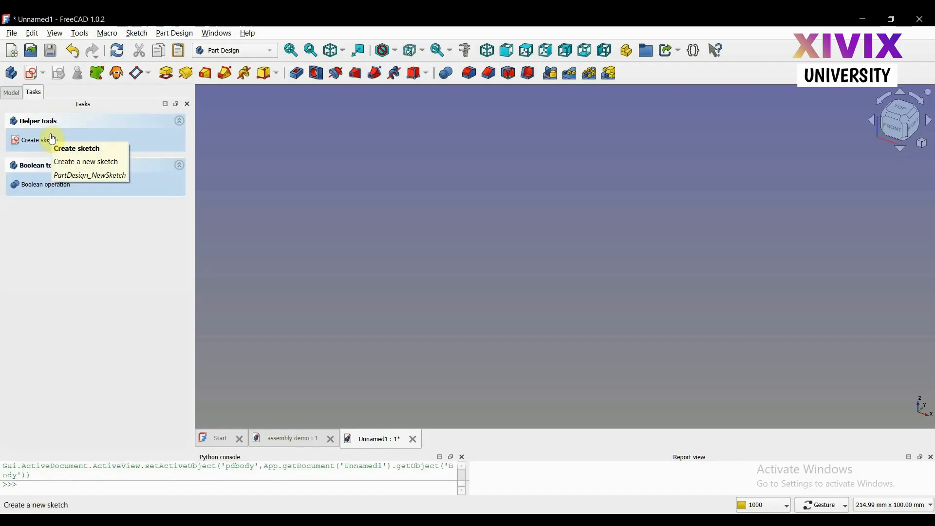
left_click(277, 74)
left_click(277, 90)
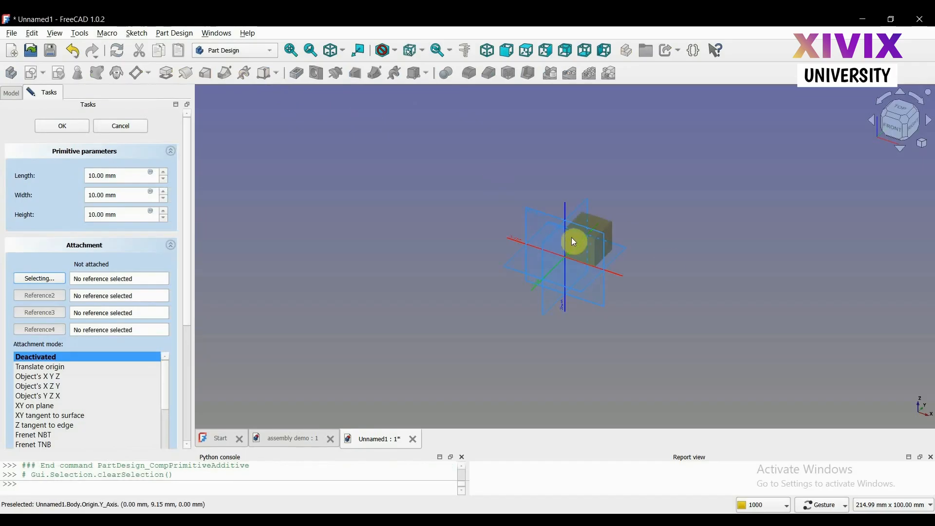
scroll(669, 263, "up", 3)
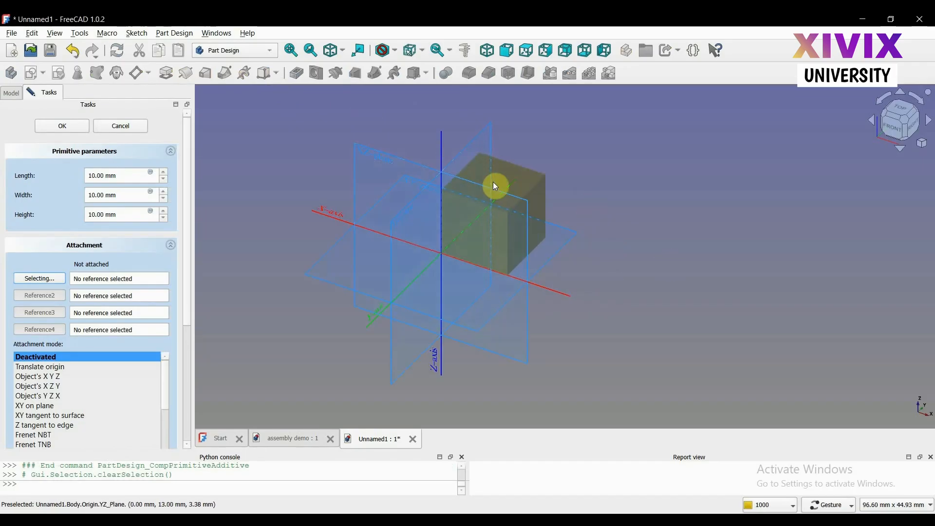
left_click(78, 128)
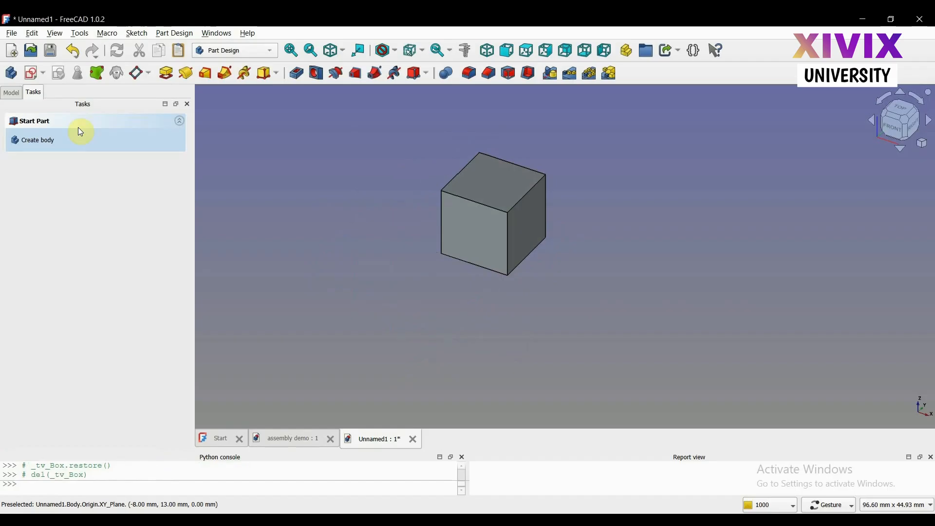
Create a second body with an additive cylinder of 10 mm radius and 10 mm height, attached to the body's XY plane
left_click(10, 93)
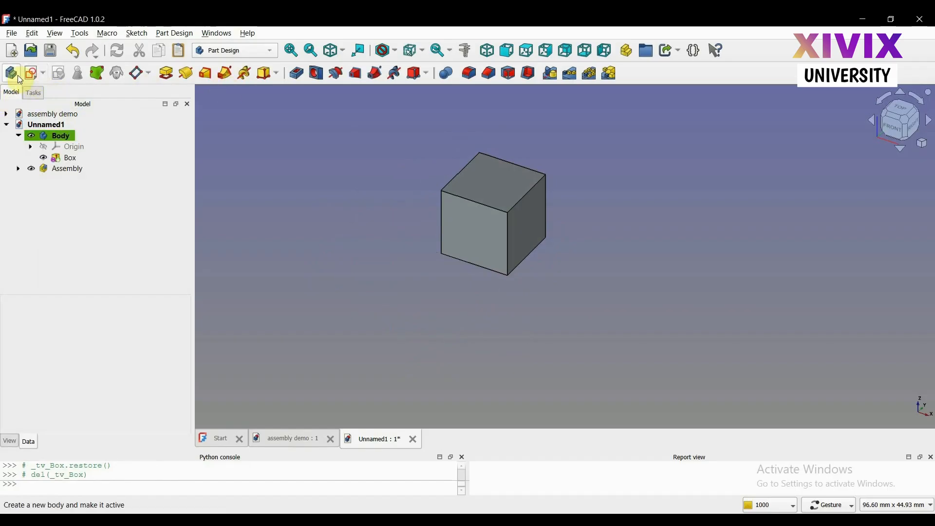
left_click(17, 78)
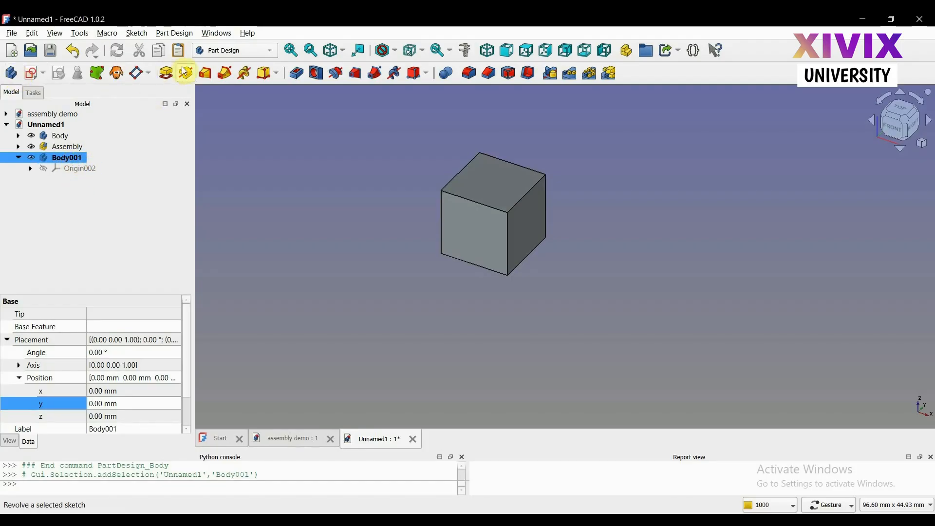
left_click(276, 74)
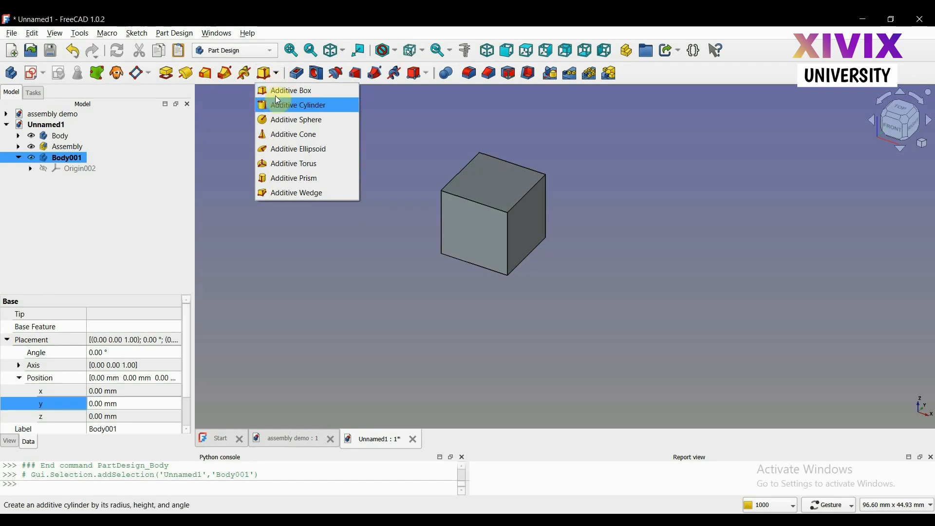
left_click(274, 110)
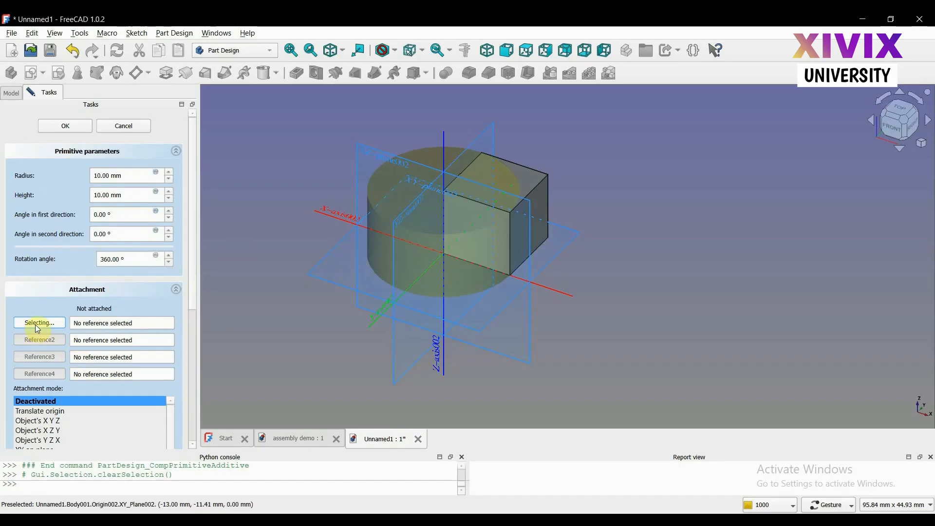
left_click(320, 270)
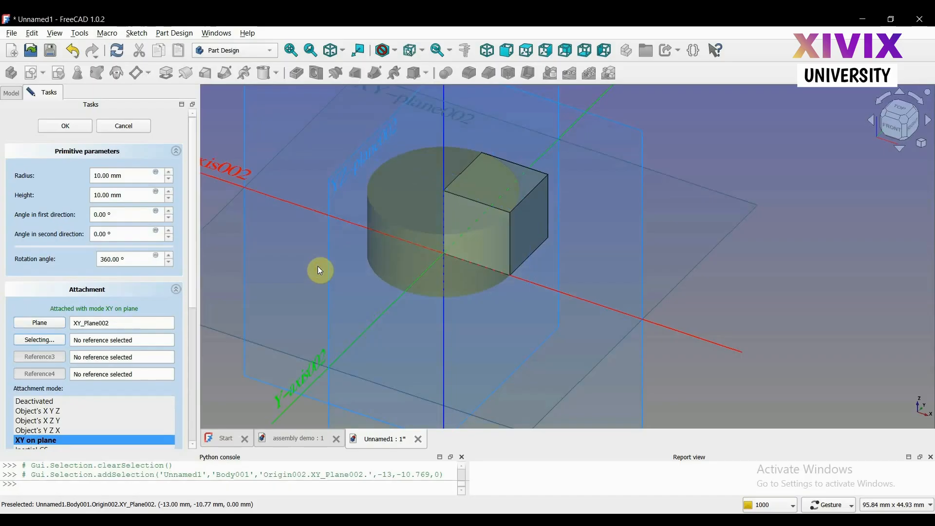
Set the cylinder's attachment offset to -12 mm in the x-direction and accept the primitive
left_click(192, 316)
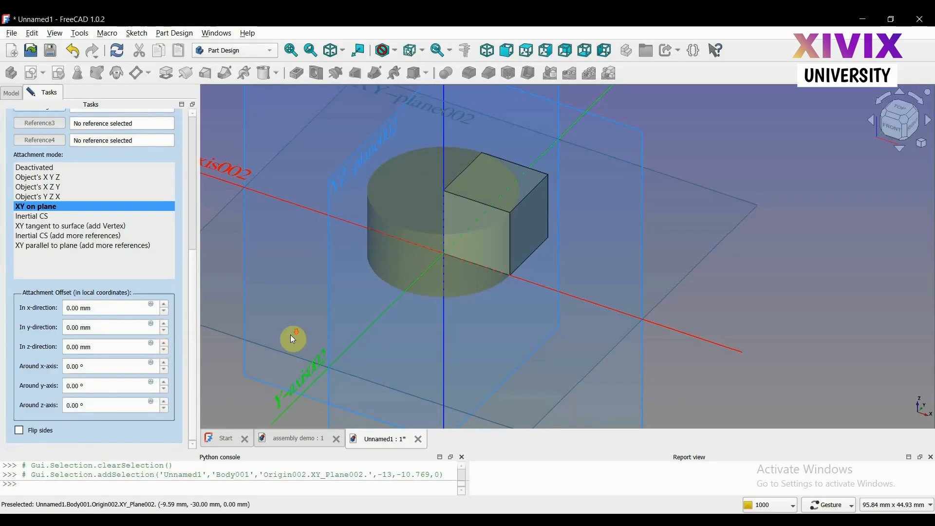
scroll(290, 334, "down", 1)
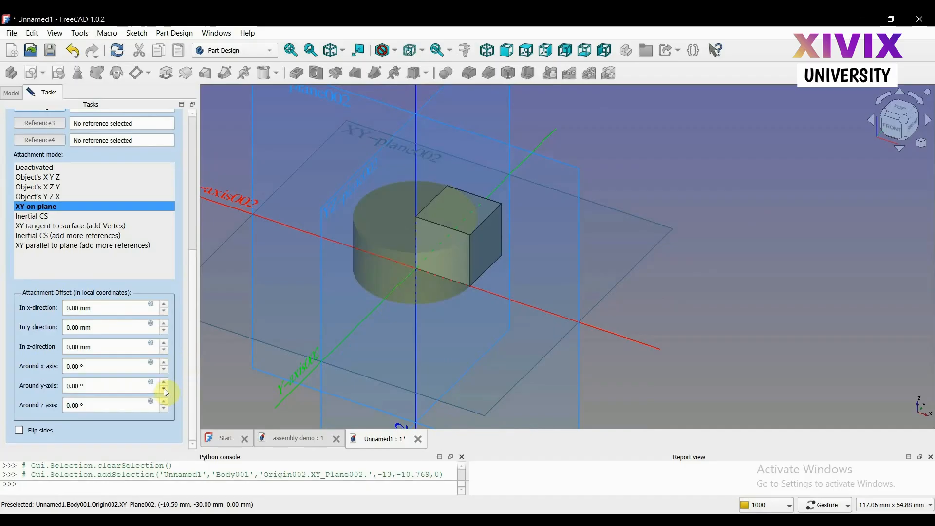
left_click(164, 312)
left_click(164, 312)
left_click(164, 313)
left_click(164, 313)
left_click(164, 313)
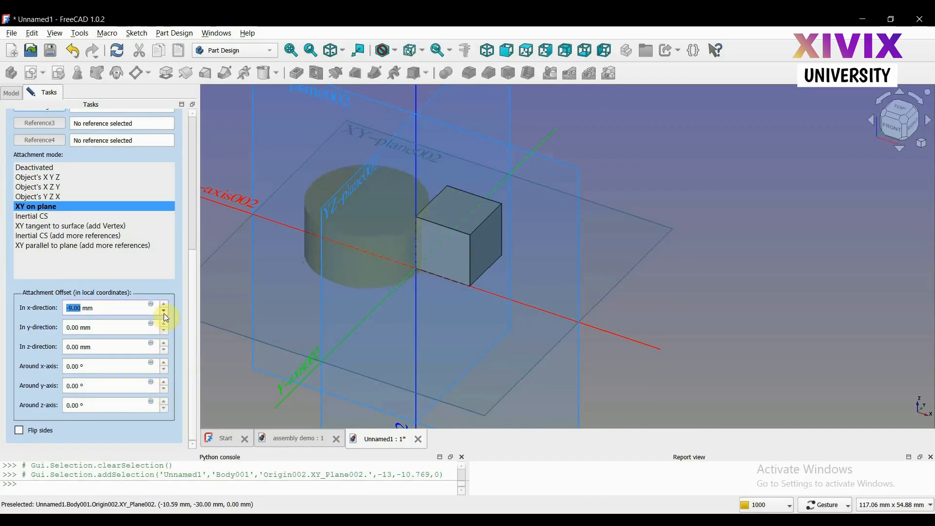
left_click(165, 313)
left_click(165, 313)
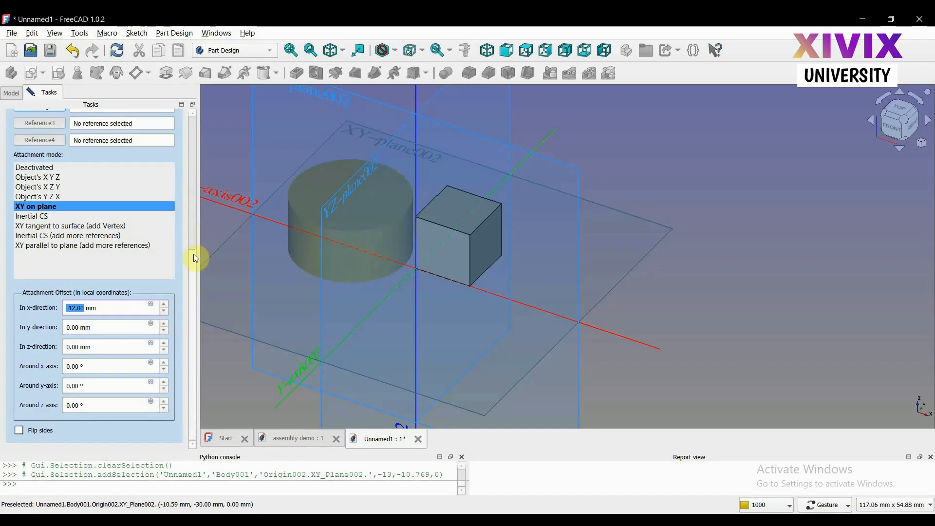
left_click_drag(193, 257, 172, 91)
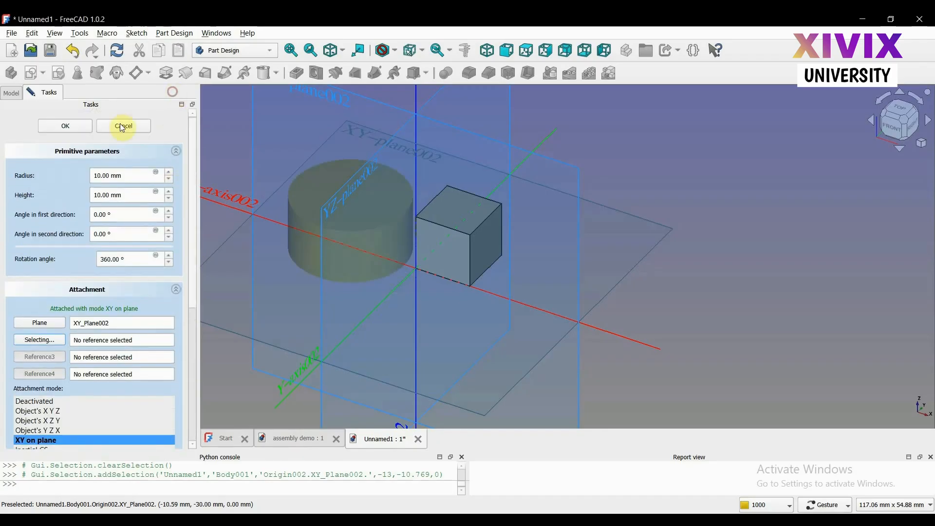
left_click(79, 131)
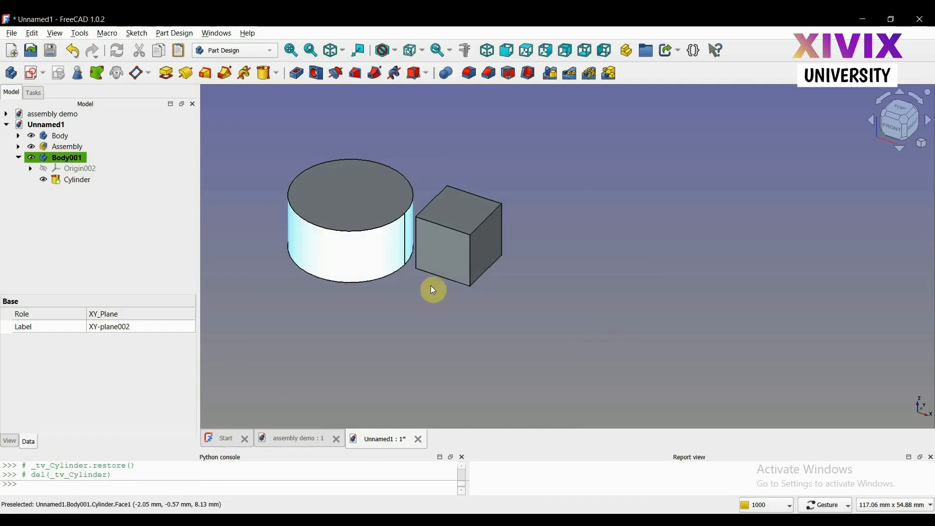
Move the box body and the cylinder body into the assembly and expand it in the model tree
mouse_move(401, 315)
left_mouse_down()
mouse_move(443, 297)
mouse_move(390, 307)
left_mouse_up()
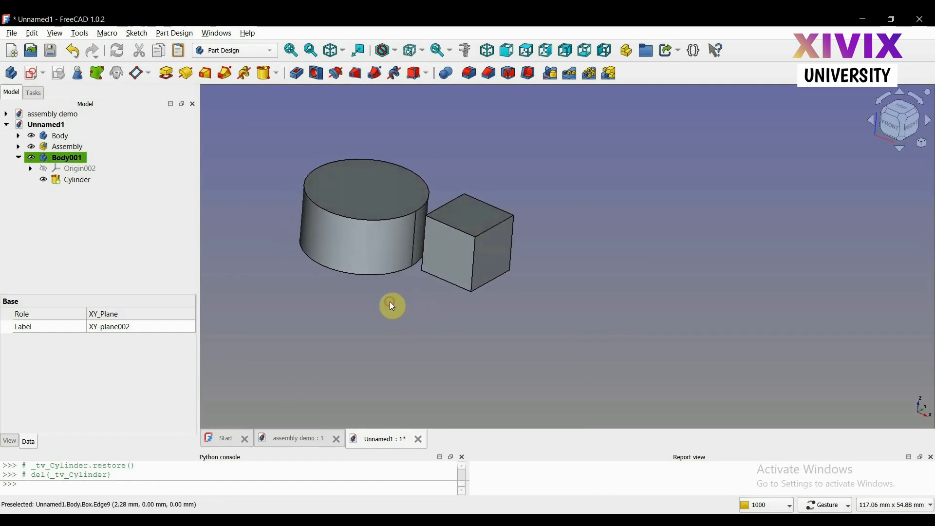
left_click(54, 138)
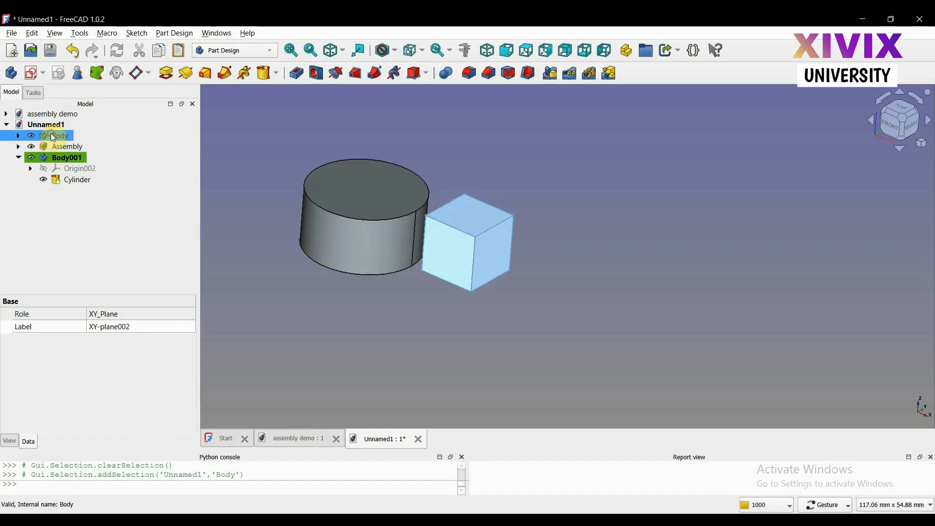
mouse_move(53, 137)
left_mouse_down()
mouse_move(70, 150)
mouse_move(69, 133)
left_mouse_up()
left_click(69, 150)
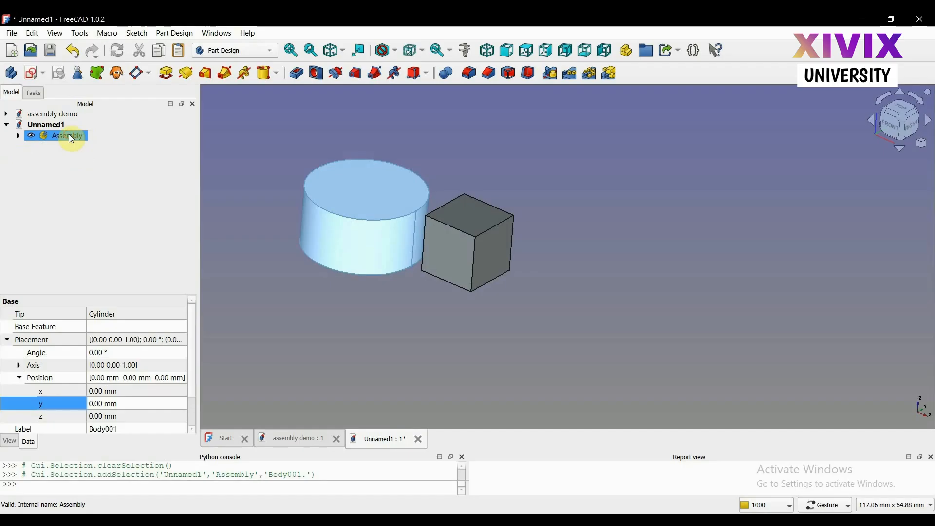
left_click(19, 136)
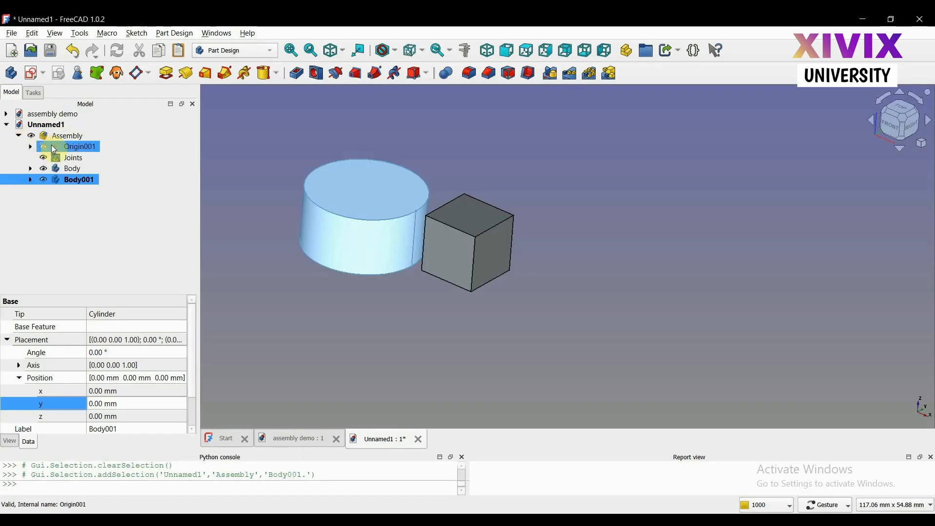
left_click(71, 170)
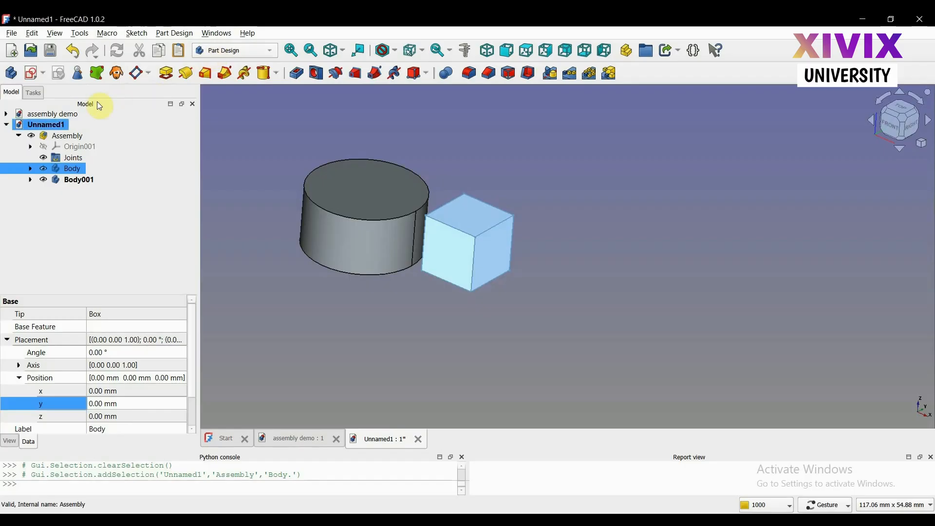
Activate the assembly for editing and select the cylinder body inside it
double_click(71, 137)
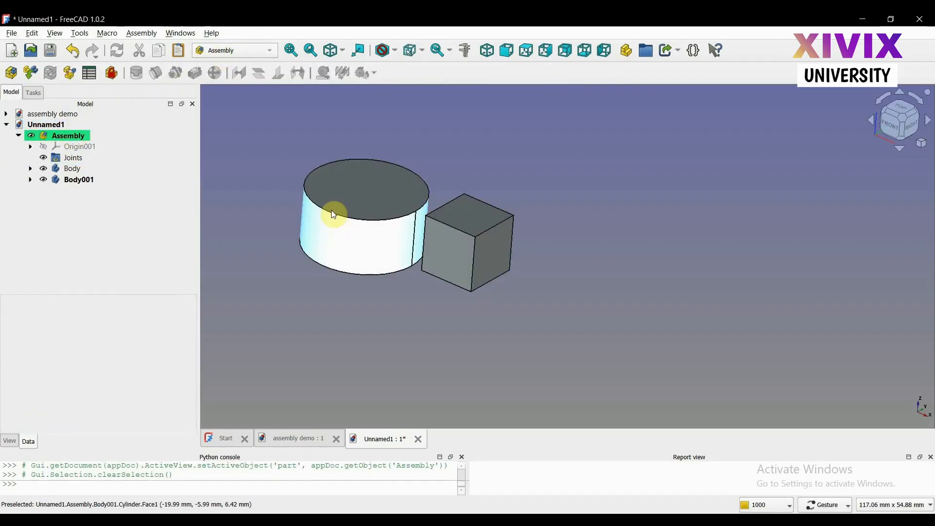
scroll(282, 195, "up", 5)
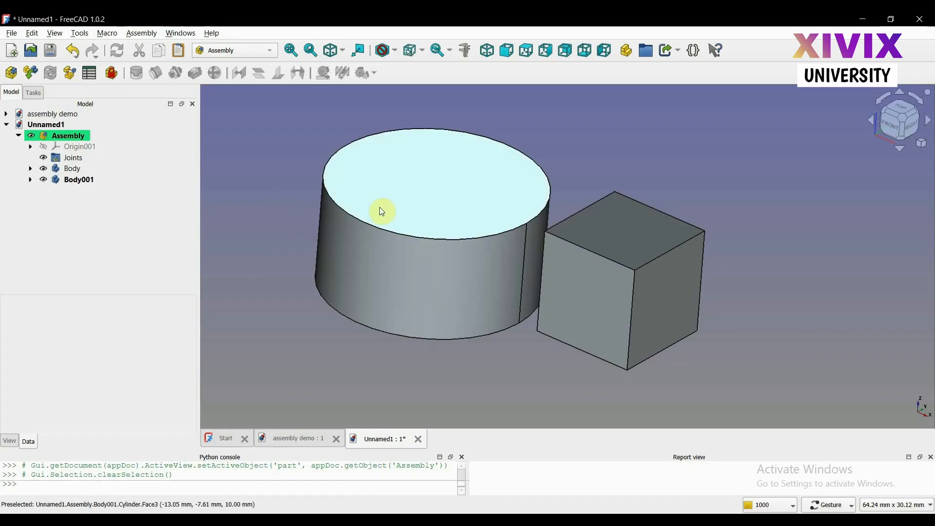
left_click(74, 180)
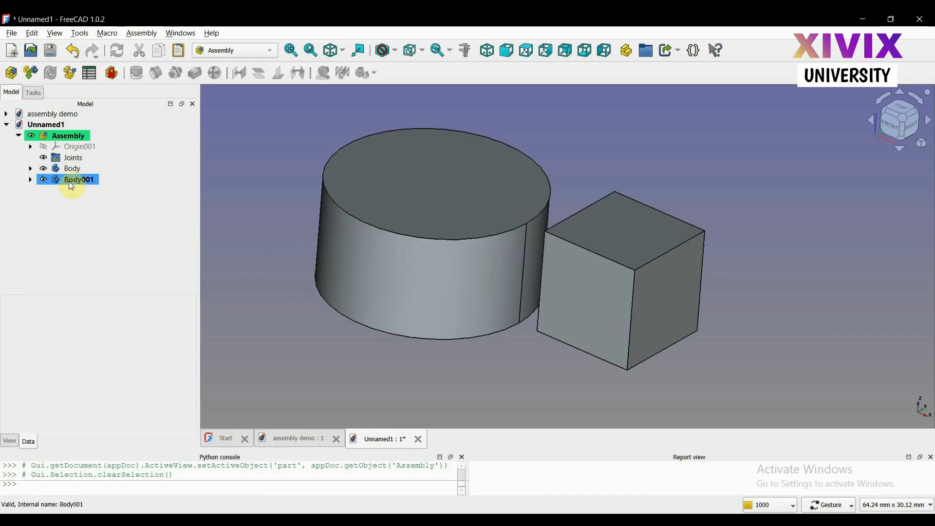
Try to ground the cylinder body in the active assembly
left_click(47, 160)
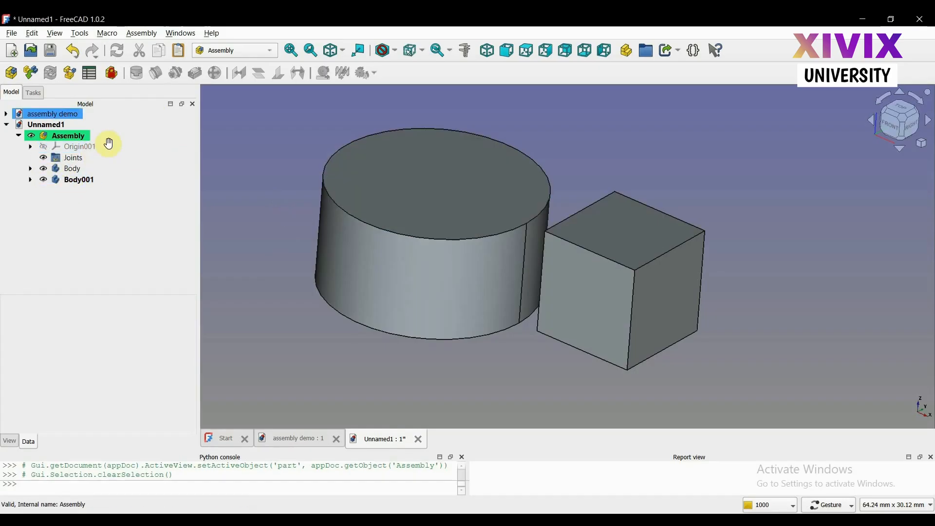
left_click(108, 78)
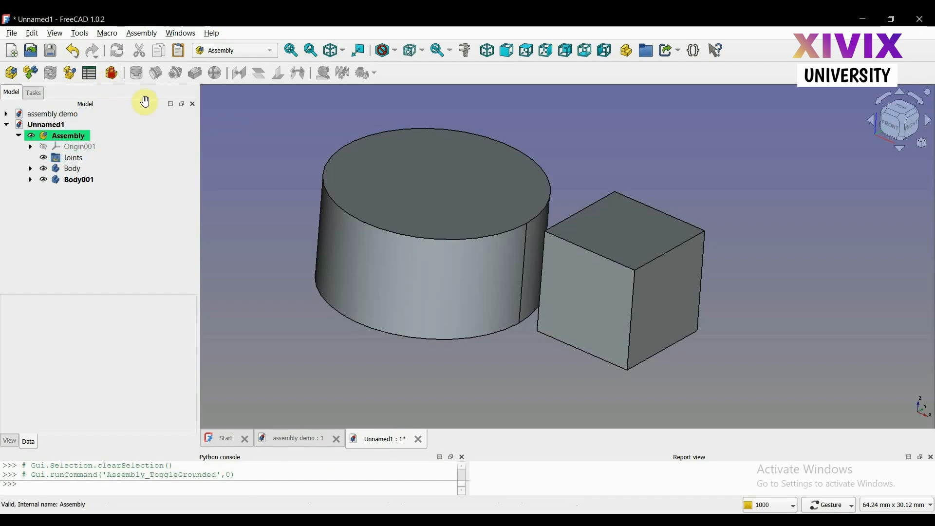
left_click(69, 182)
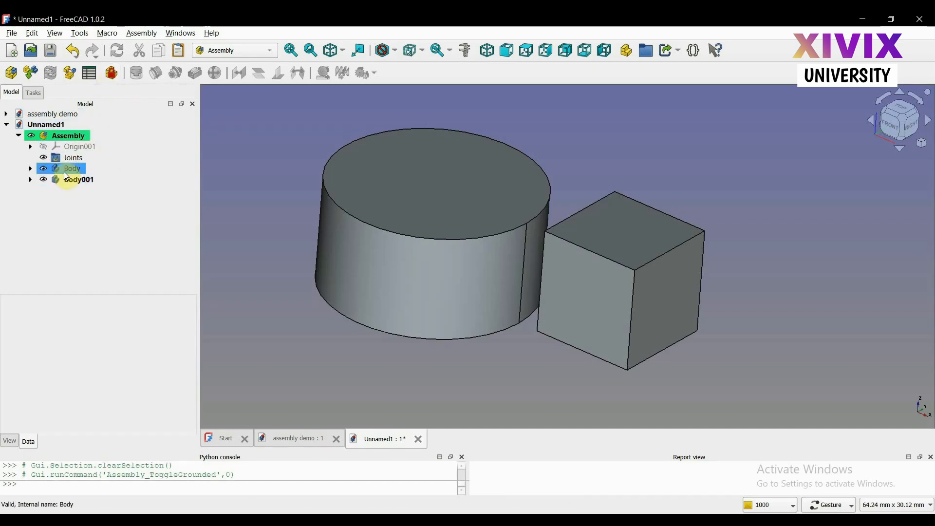
left_click(64, 172)
left_click(70, 179)
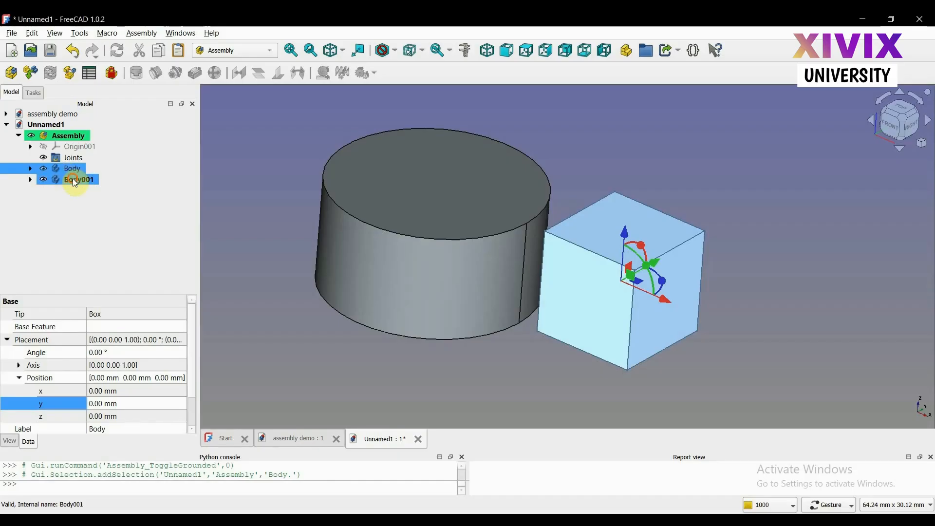
Reactivate the assembly for editing and ground the cylinder body in it
double_click(75, 138)
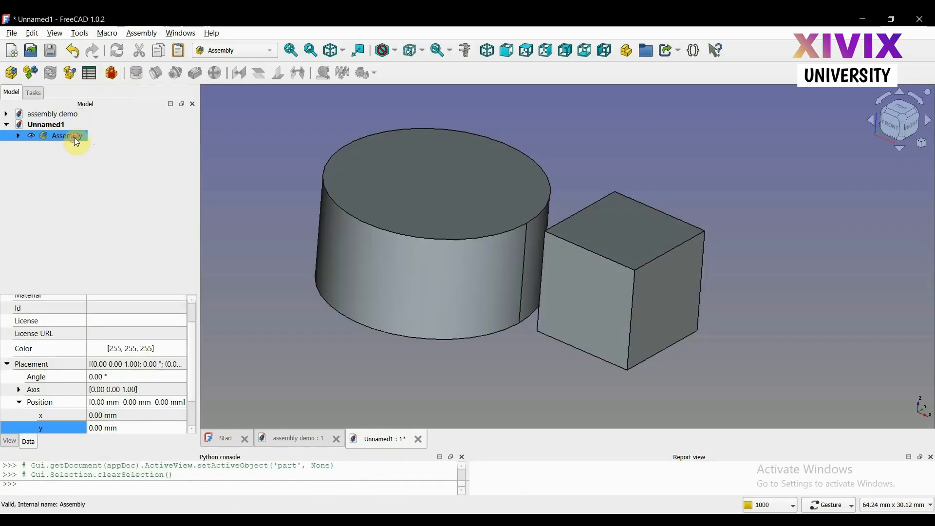
double_click(74, 139)
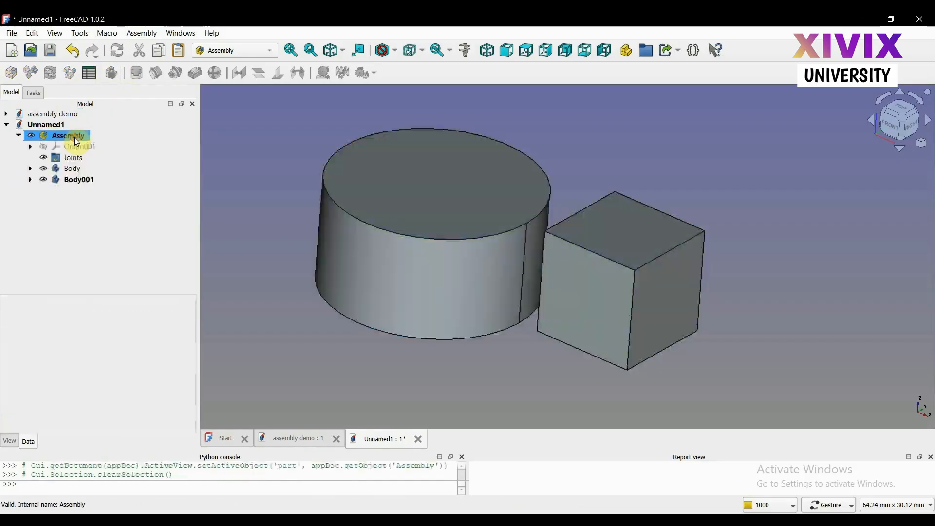
left_click(59, 186)
left_click(114, 78)
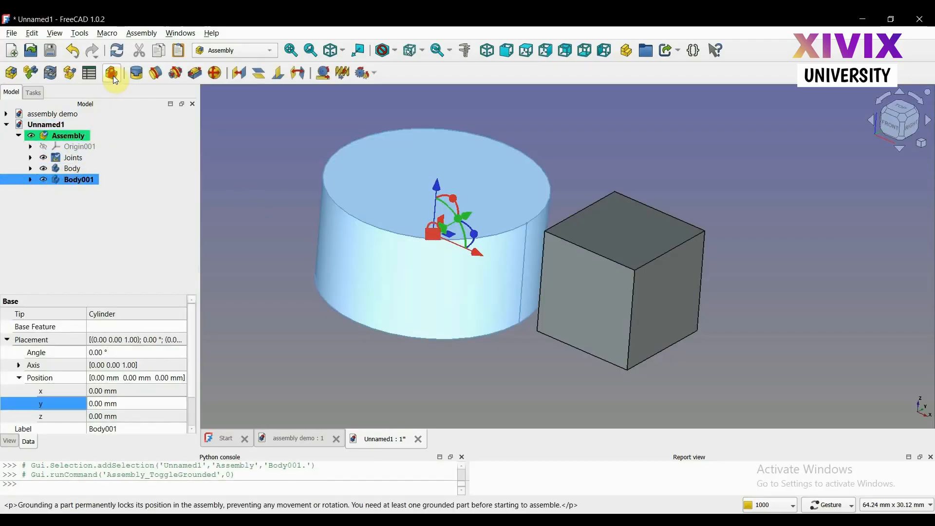
left_click(380, 337)
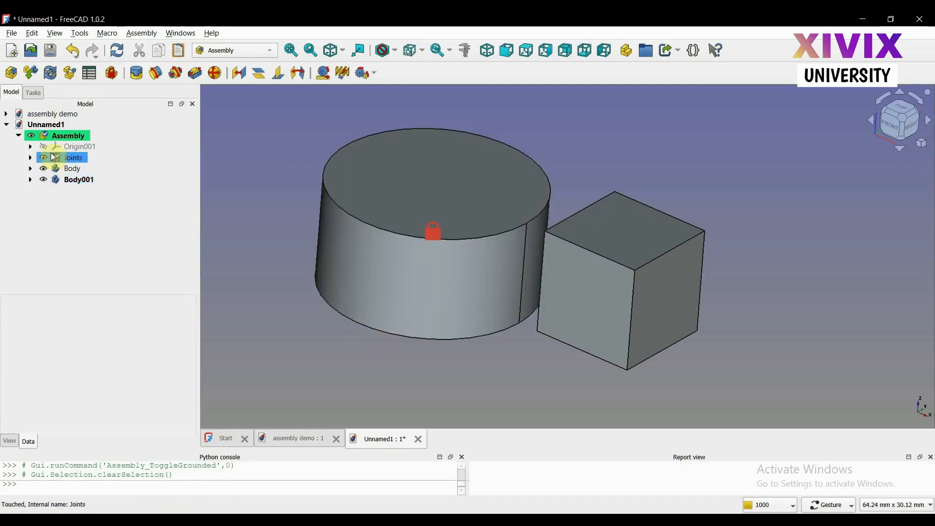
Start a fixed joint that mates the cylinder's top face with the box's bottom face
left_click(142, 77)
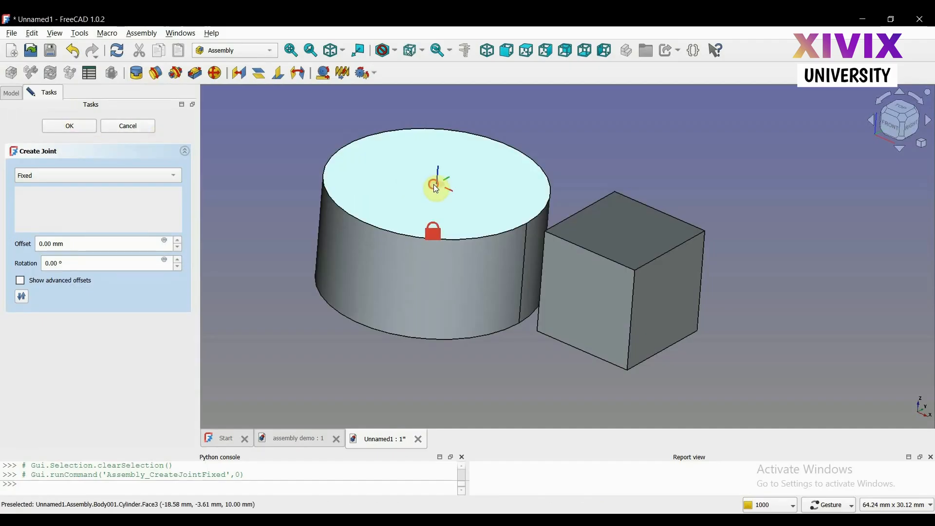
left_click(438, 189)
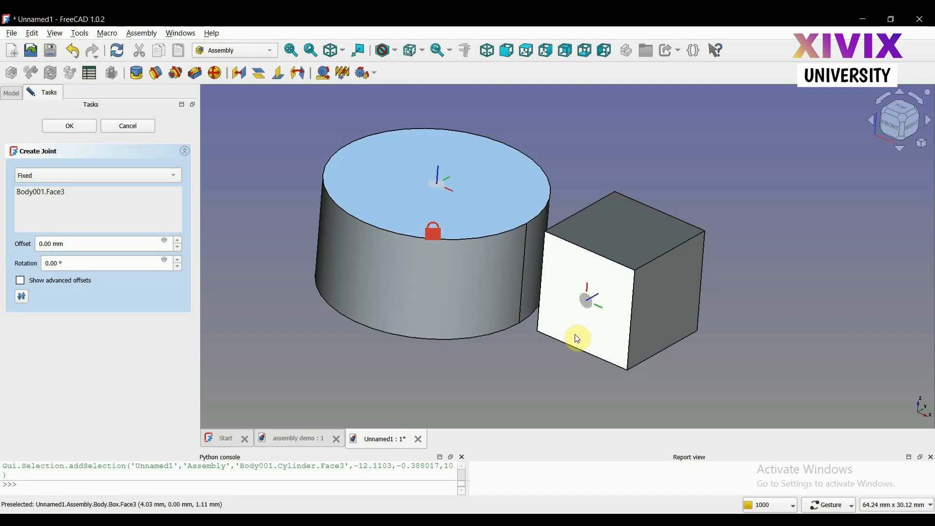
left_click(588, 313)
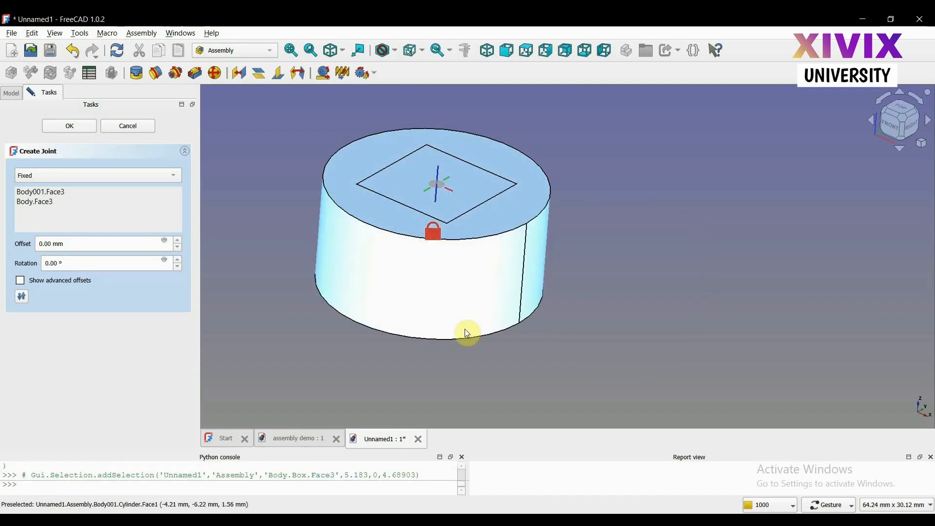
left_click_drag(599, 351, 621, 355)
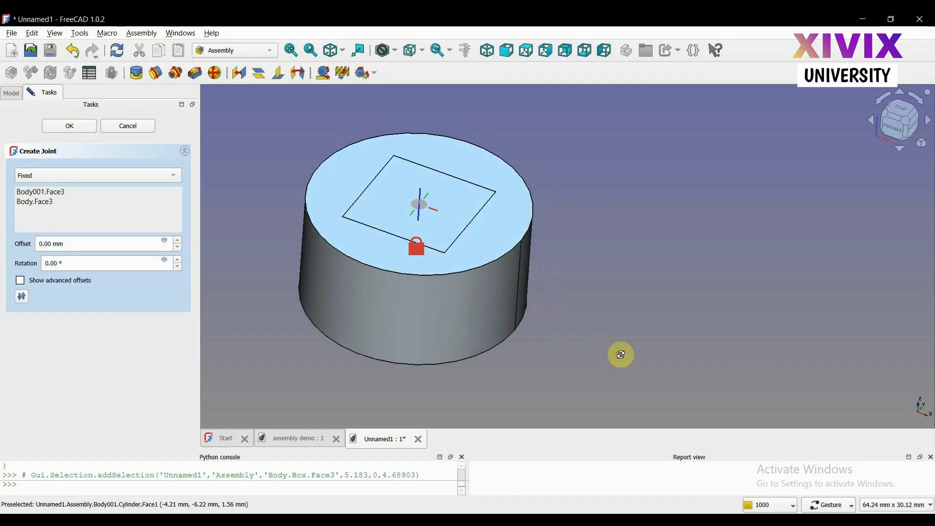
left_click(425, 210)
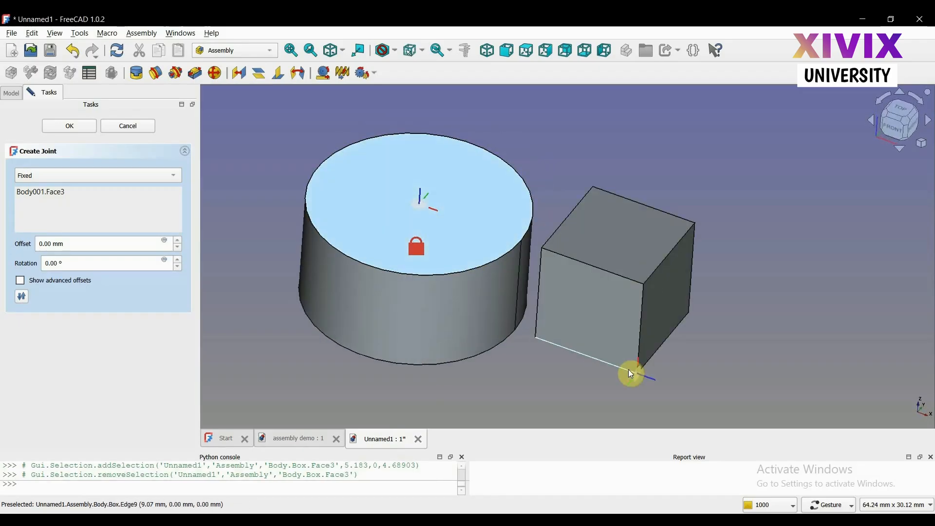
scroll(630, 373, "down", 2)
left_click_drag(624, 403, 626, 366)
left_click(614, 388)
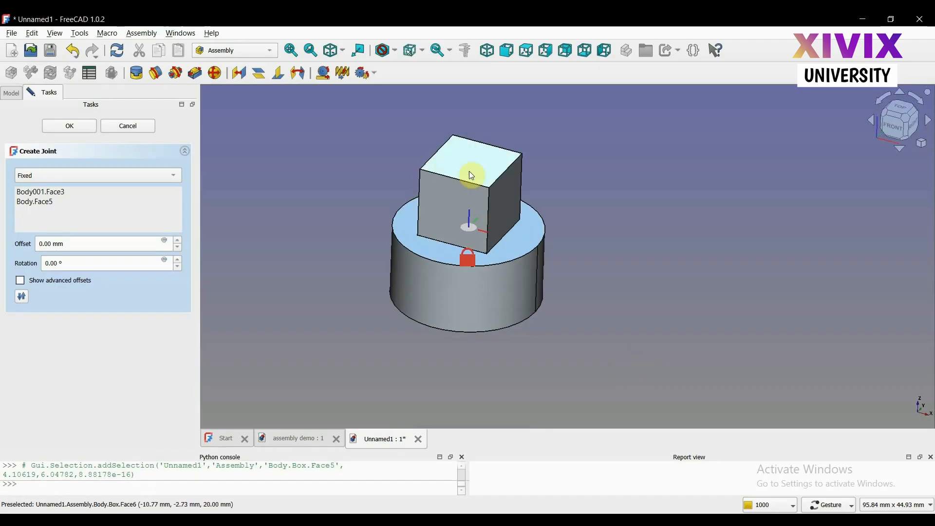
Set the fixed joint's offset to -4 mm and accept the joint
left_click(179, 242)
left_click(178, 241)
left_click(178, 241)
left_click(179, 247)
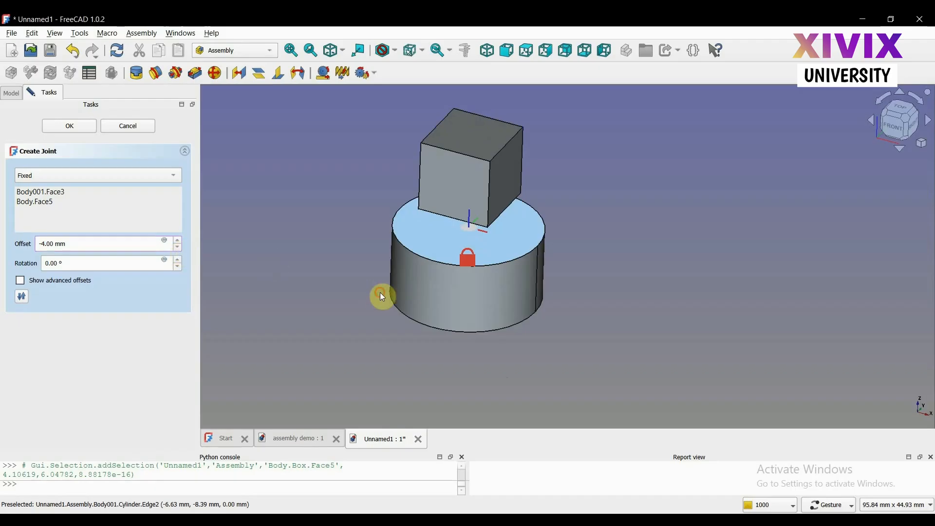
left_click_drag(382, 297, 390, 278)
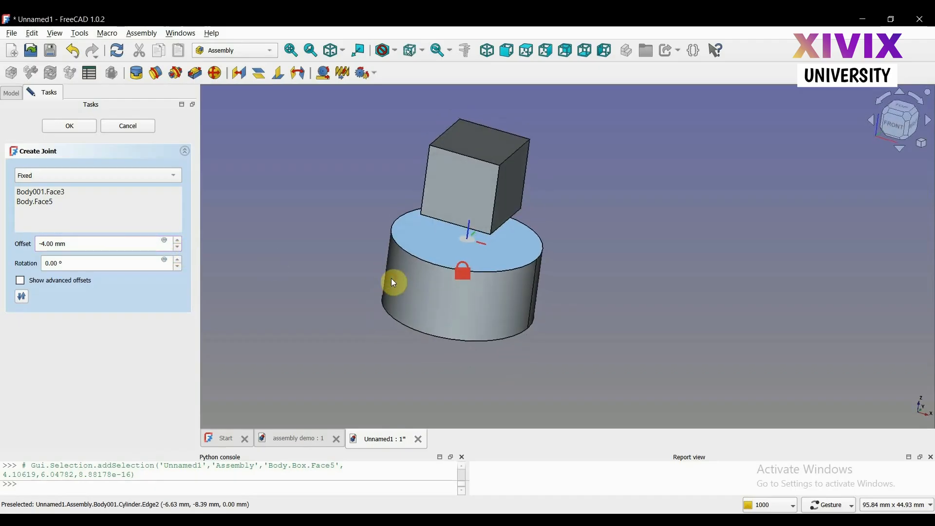
left_click(81, 128)
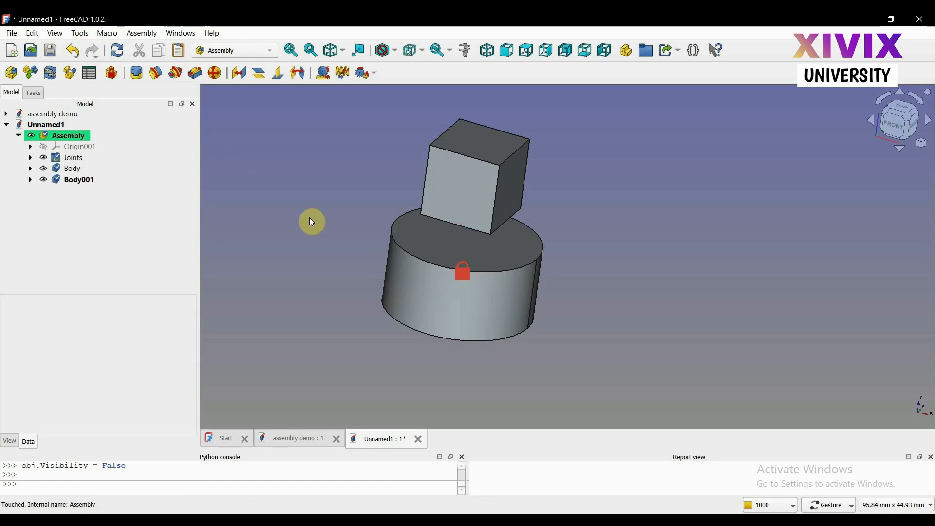
left_click_drag(635, 201, 590, 196)
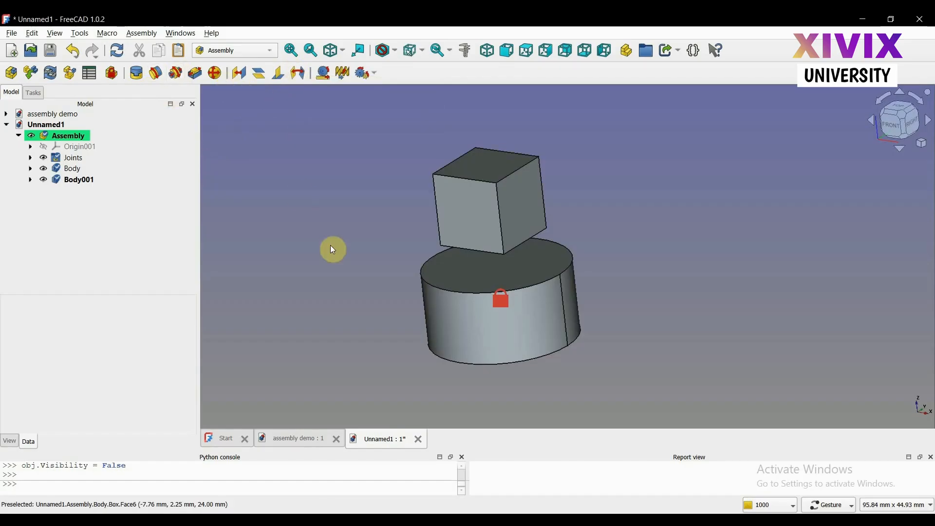
mouse_move(331, 248)
left_mouse_down()
mouse_move(349, 232)
mouse_move(345, 238)
left_mouse_up()
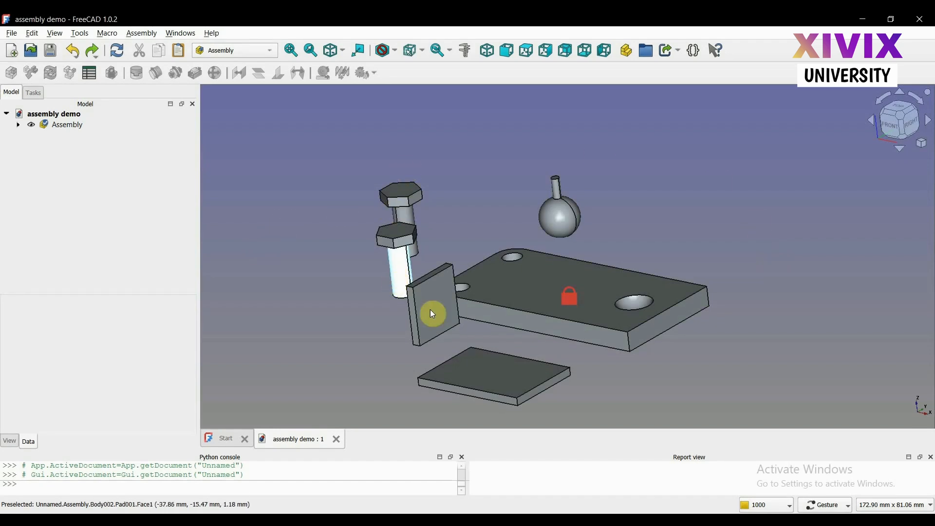
Expand the assembly in the assembly demo document and hide its flat-base 2 and flat-base 1 bodies
left_click(20, 125)
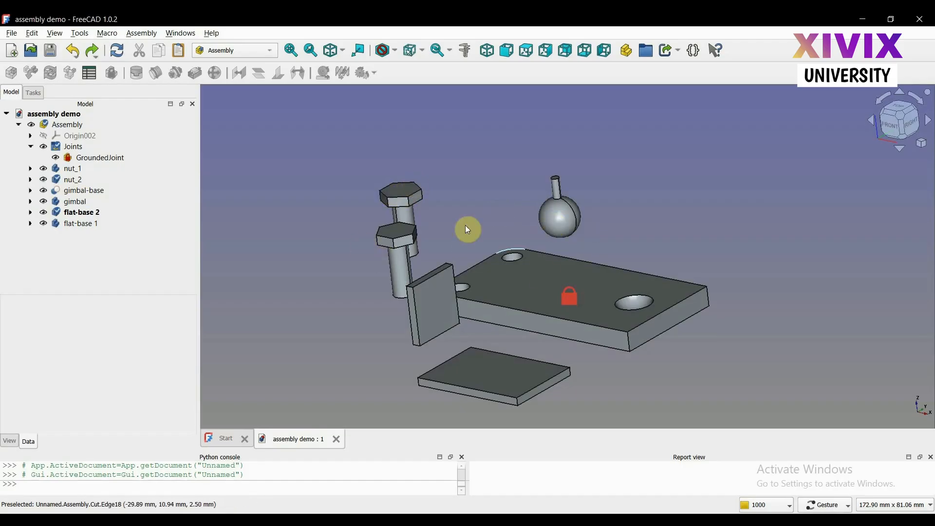
mouse_move(666, 354)
left_mouse_down()
mouse_move(638, 349)
mouse_move(665, 349)
left_mouse_up()
scroll(665, 349, "up", 3)
scroll(666, 349, "down", 2)
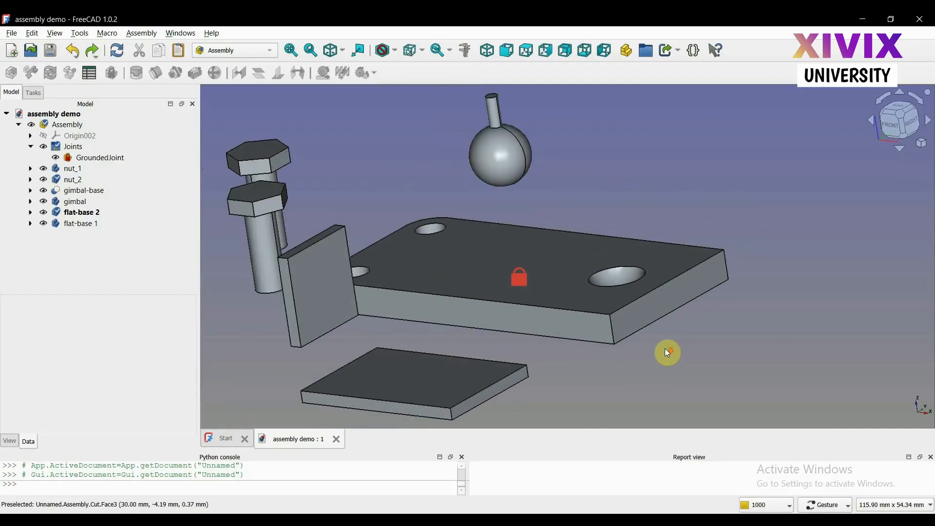
left_click(139, 211)
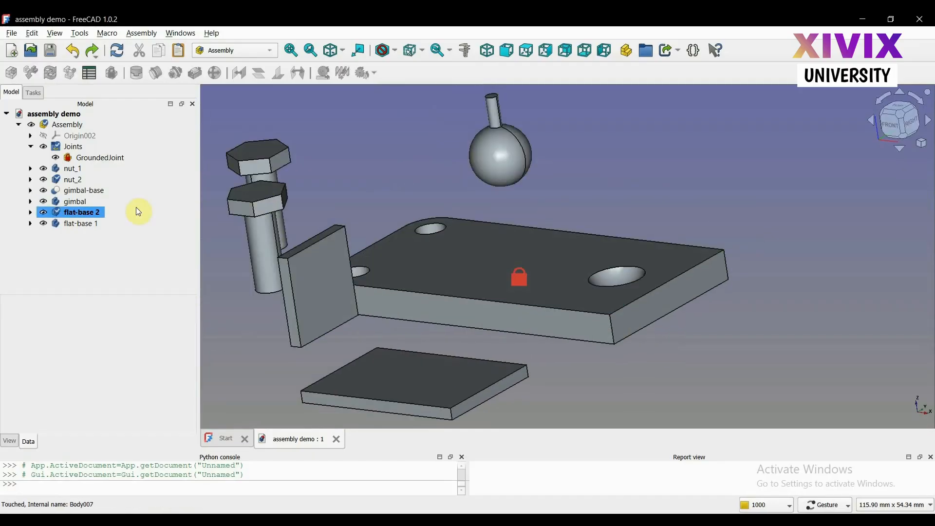
key("space")
left_click(65, 222)
key("space")
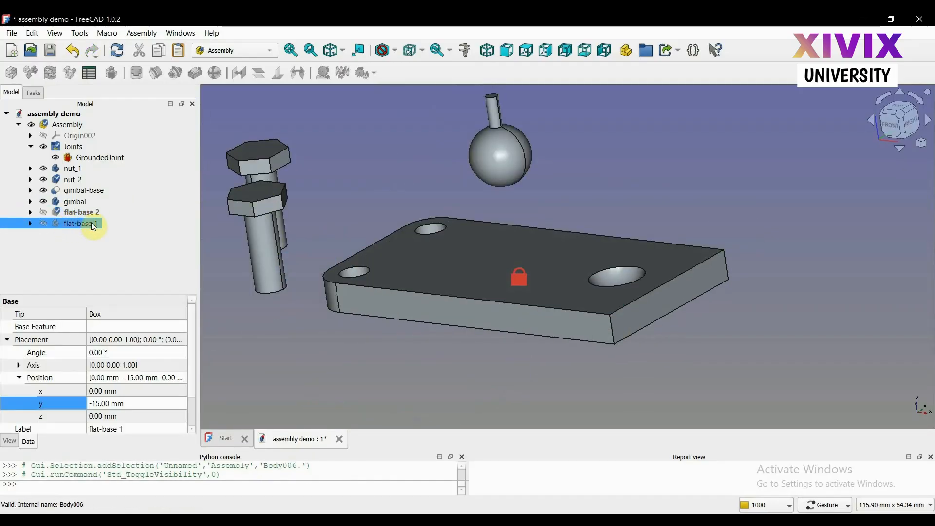
scroll(311, 250, "down", 2)
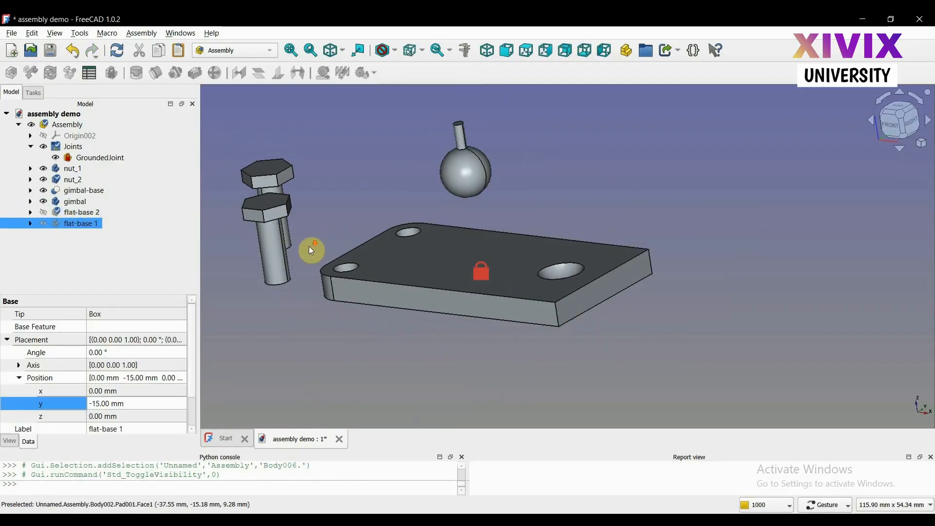
Hide the gimbal body and keep its branch collapsed in the model tree
left_click(74, 201)
key("space")
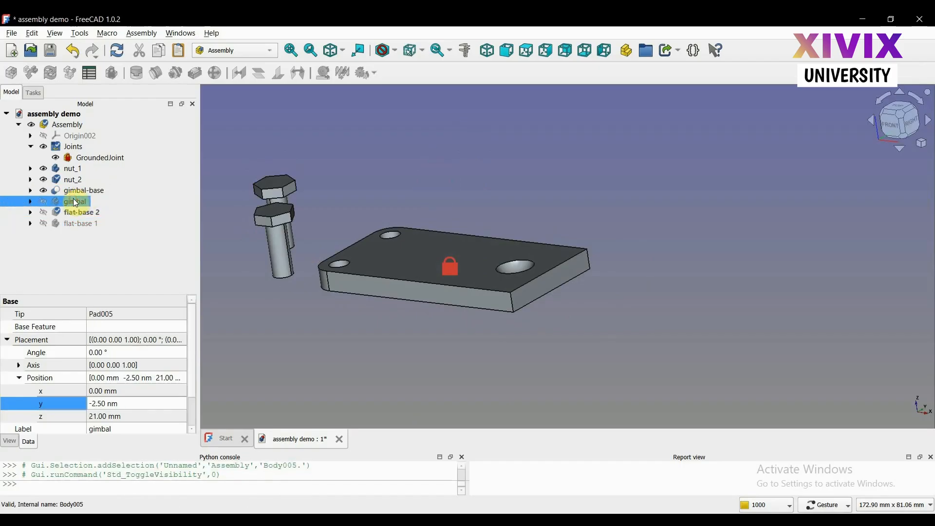
key("Right")
left_click(409, 205)
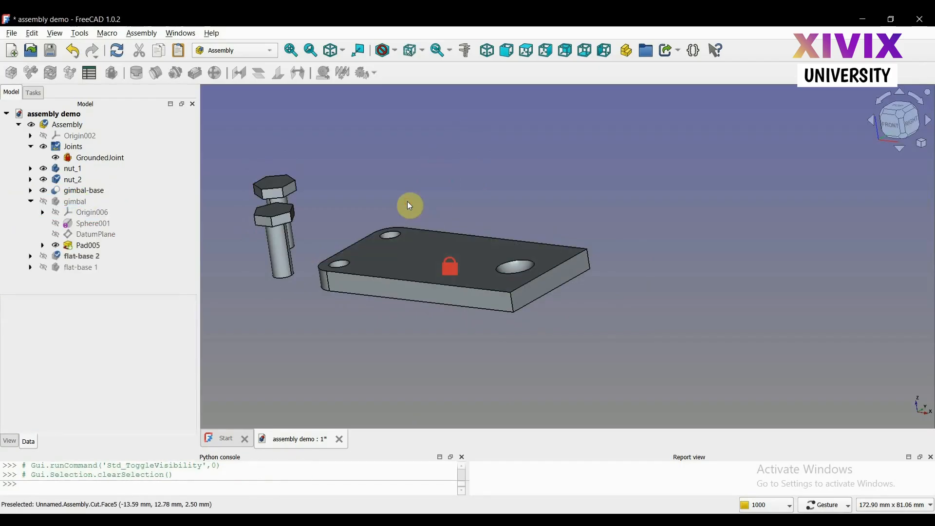
left_click(31, 202)
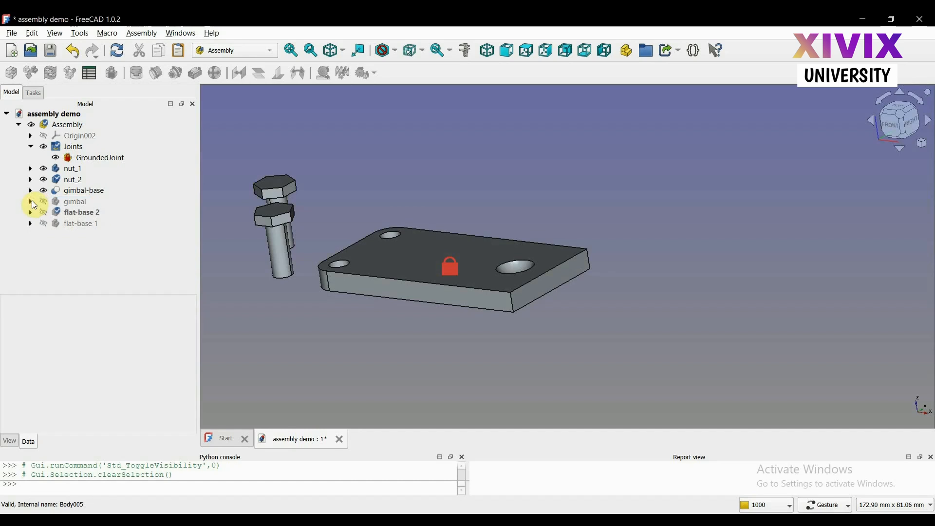
Activate the assembly containing the nuts and the gimbal base for editing
left_click_drag(398, 153, 367, 153)
scroll(272, 146, "up", 2)
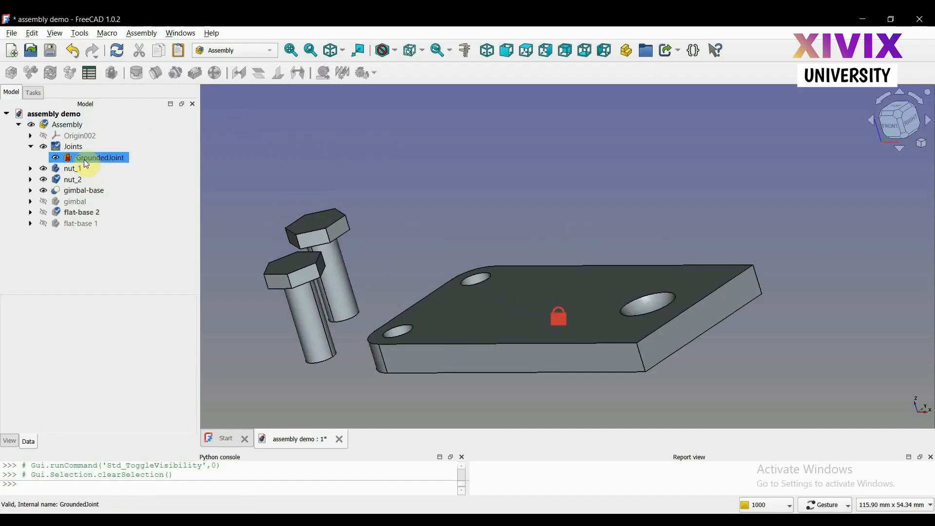
left_click(74, 169)
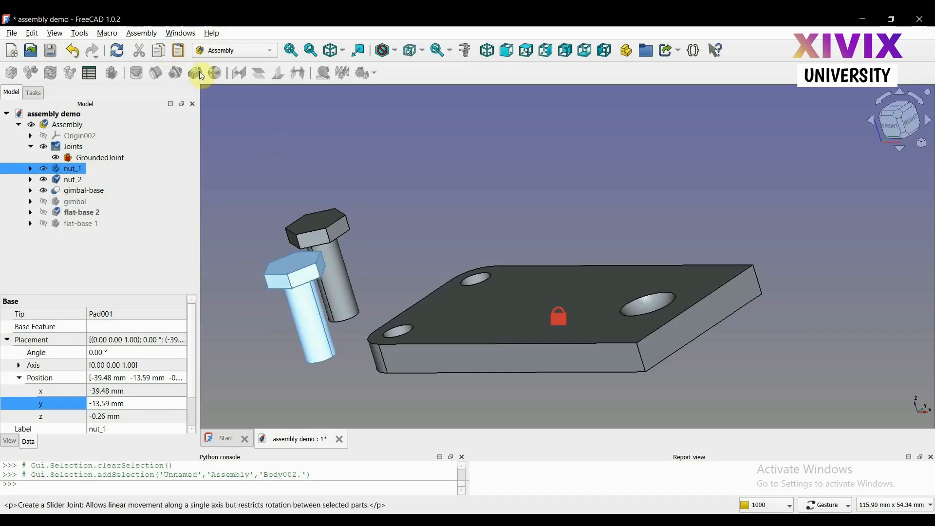
double_click(62, 129)
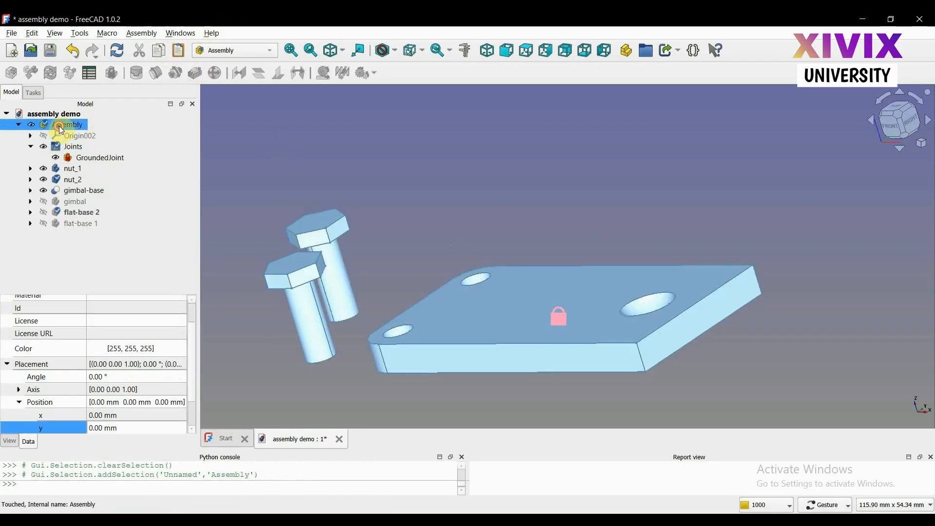
left_click(80, 173)
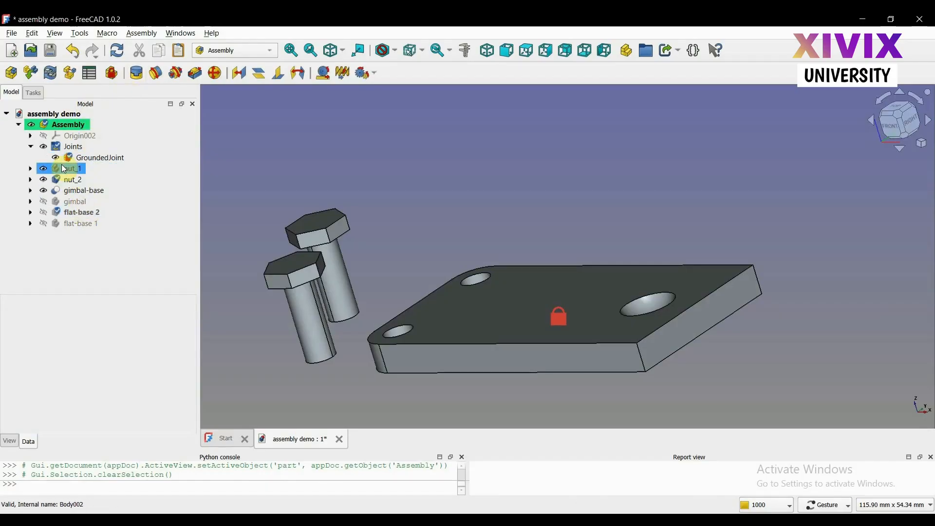
left_click(64, 170)
left_click(399, 220)
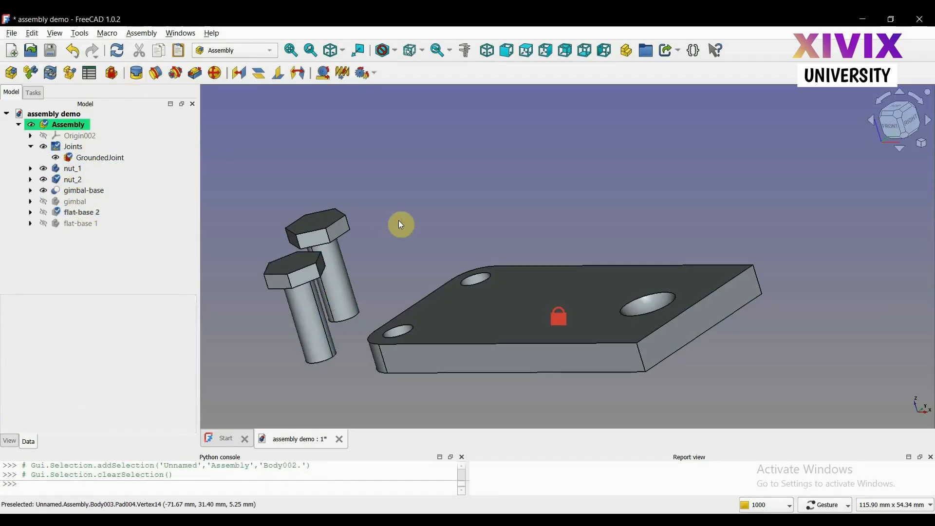
left_click(64, 180)
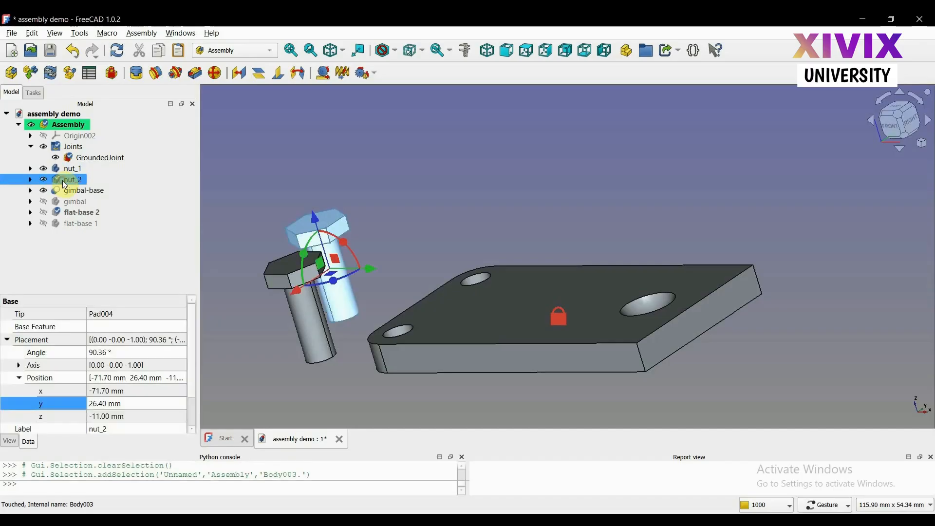
left_click(247, 116)
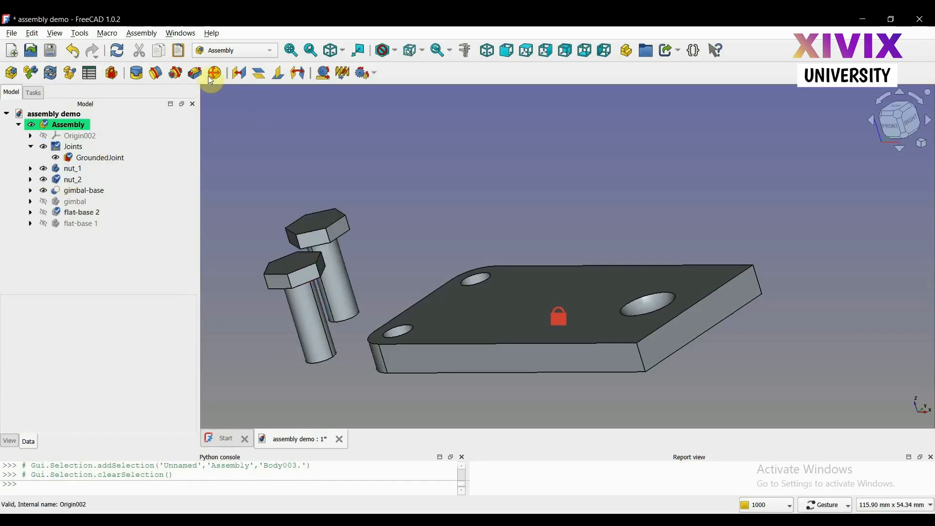
Set up a revolute joint between nut_1's cylindrical shaft face and the inner face of the gimbal-base's nearest corner hole
left_click(157, 77)
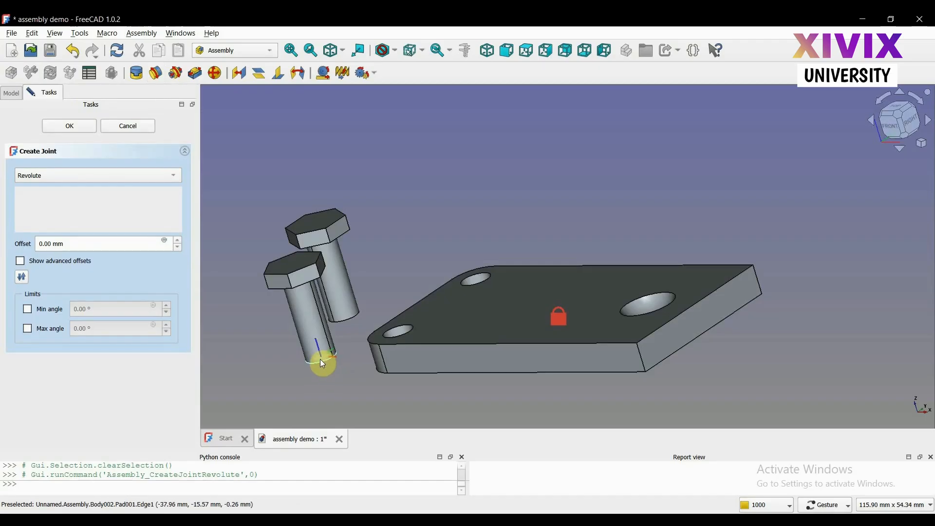
left_click(310, 324)
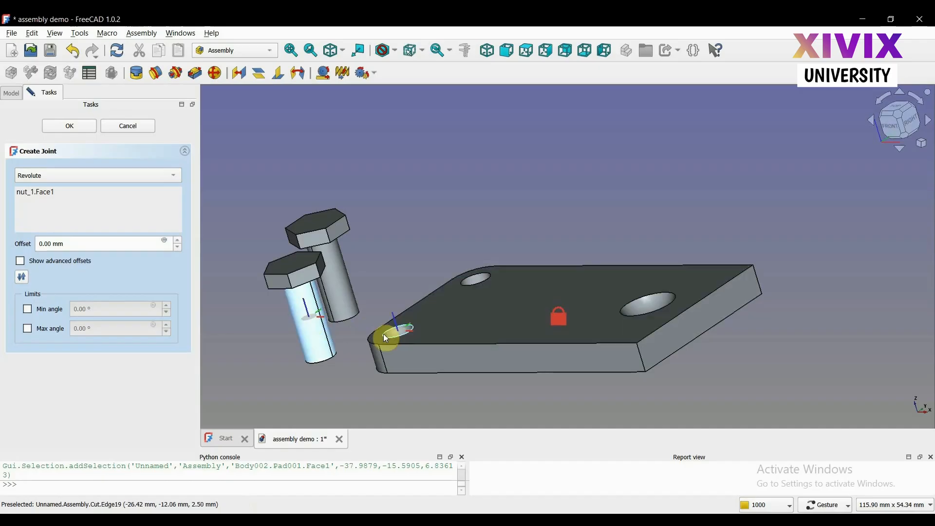
left_click(397, 334)
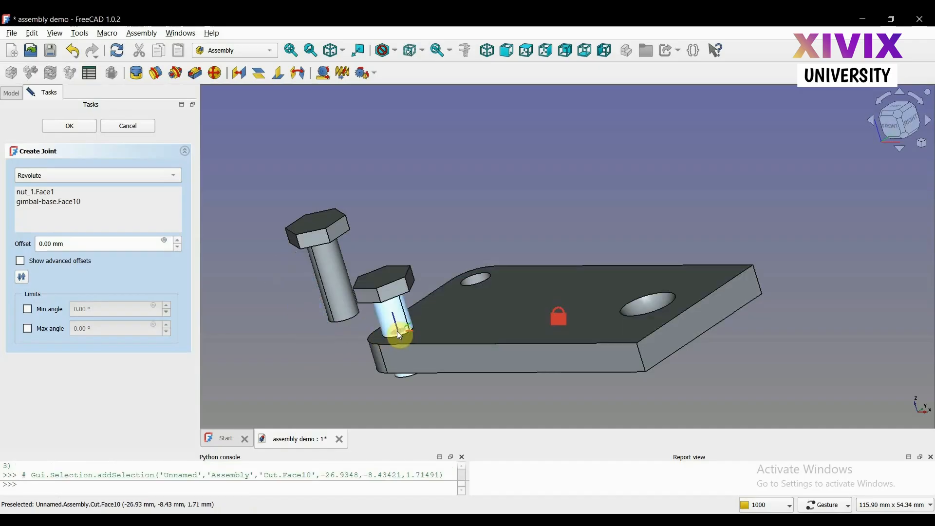
Switch the navigation style to Blender and turn nut_1 in its hole to test the revolute joint
left_click_drag(323, 359, 347, 363)
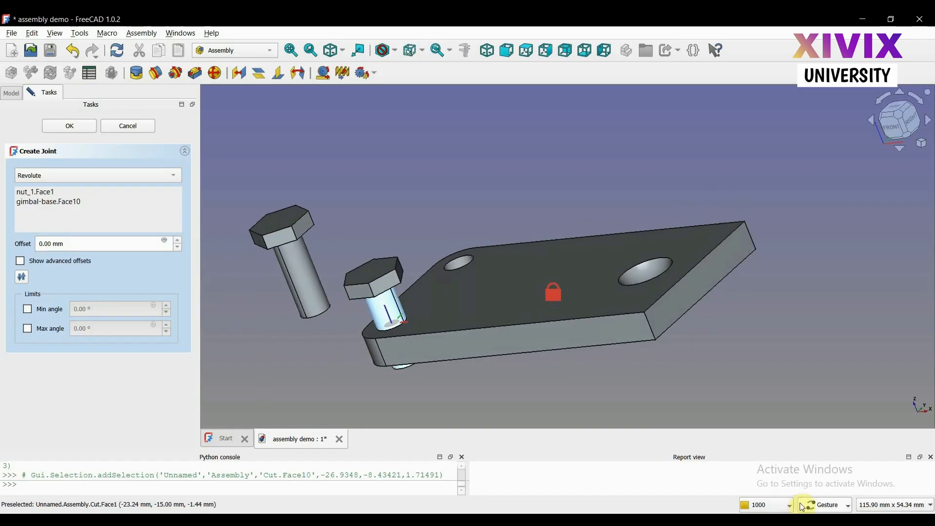
left_click(822, 505)
left_click(828, 361)
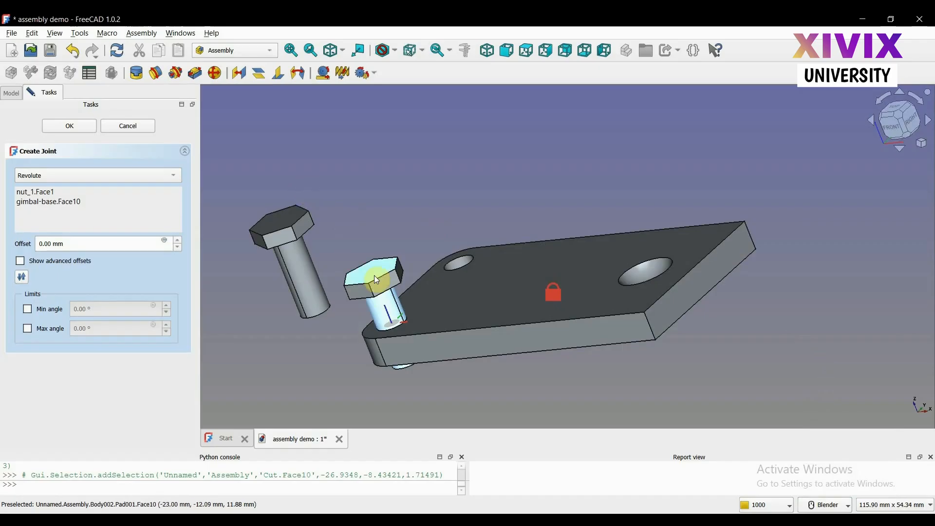
left_click_drag(390, 289, 207, 149)
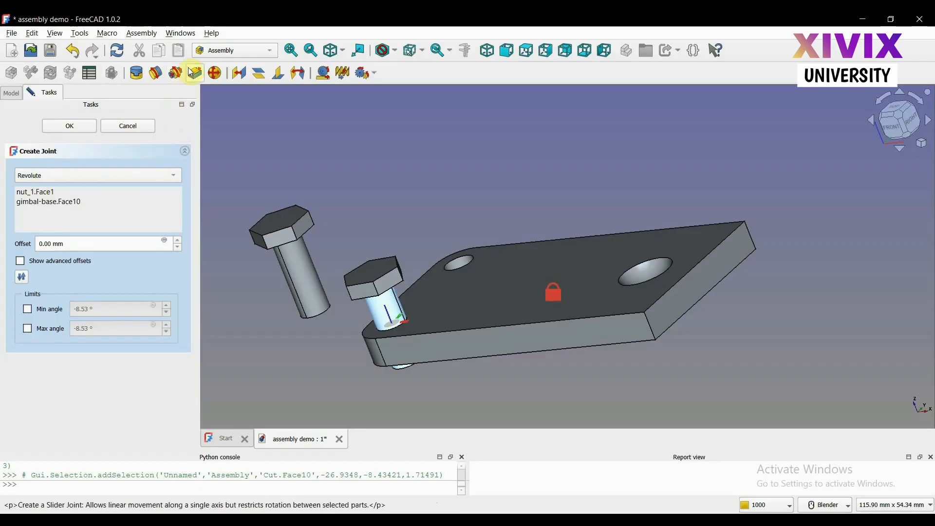
Change the joint type to Cylindrical and move nut_1 to test its rotation and travel along the hole axis
left_click(55, 177)
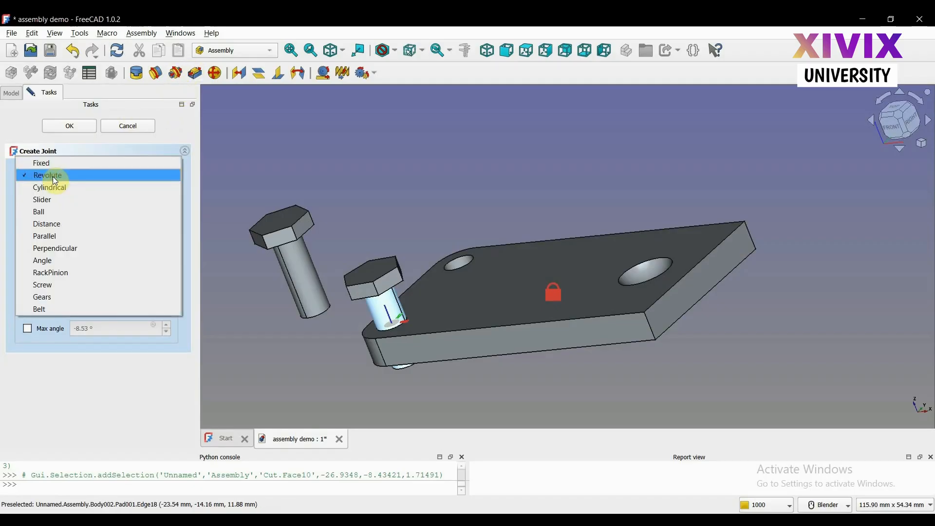
left_click(51, 187)
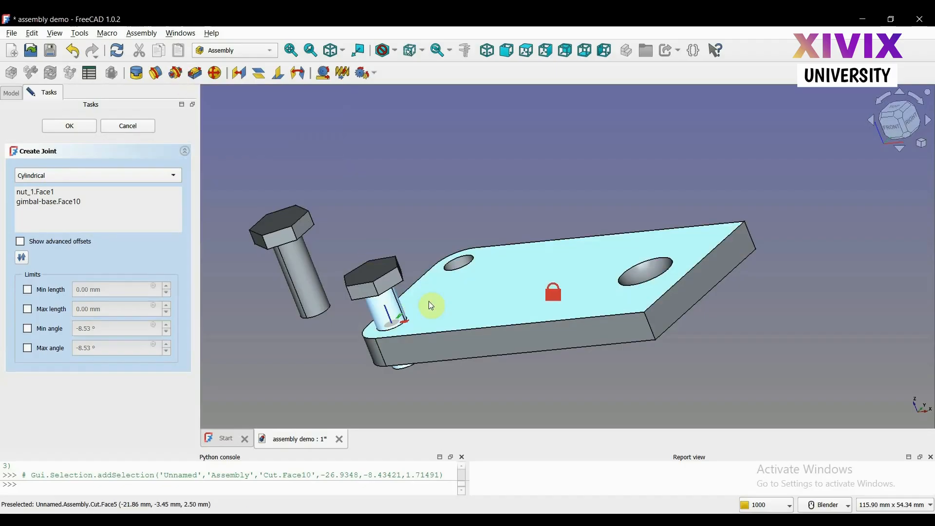
left_click_drag(391, 286, 370, 282)
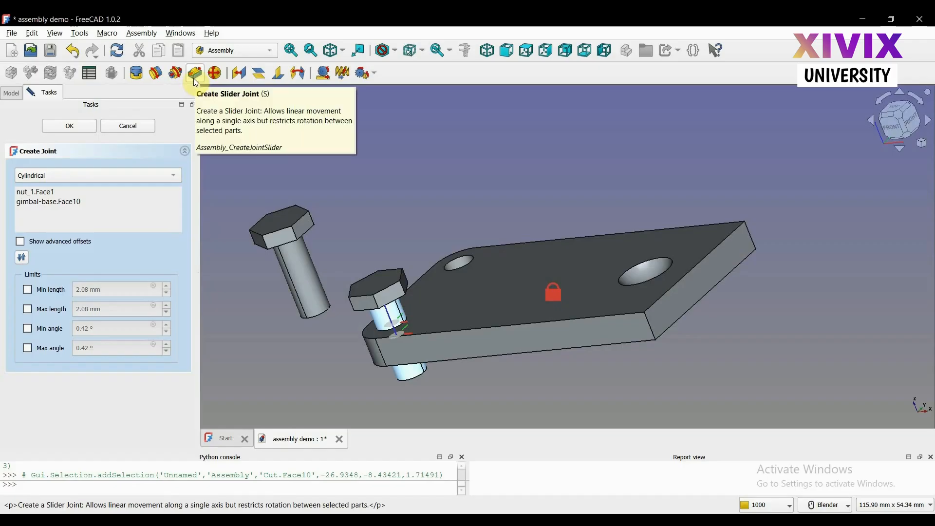
Change the joint type to Slider and slide nut_1 along the hole axis to test its linear travel
left_click(93, 174)
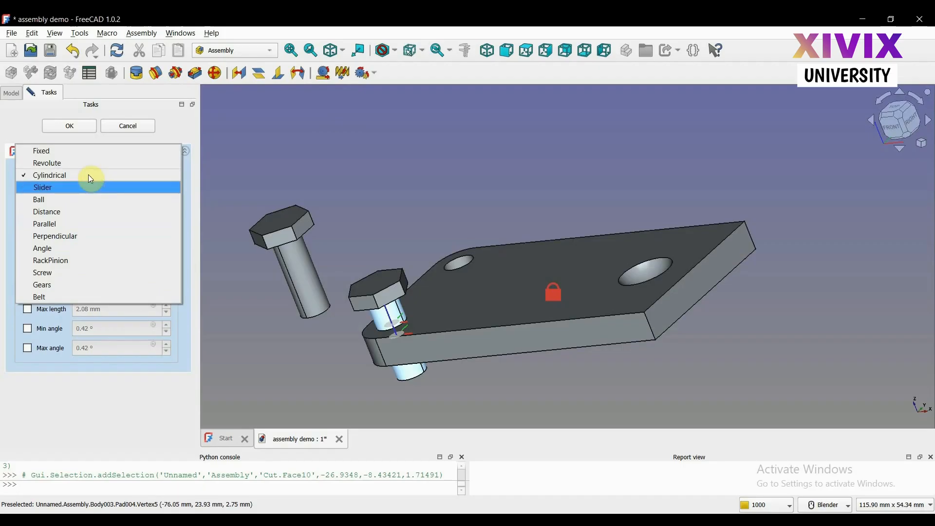
left_click(78, 188)
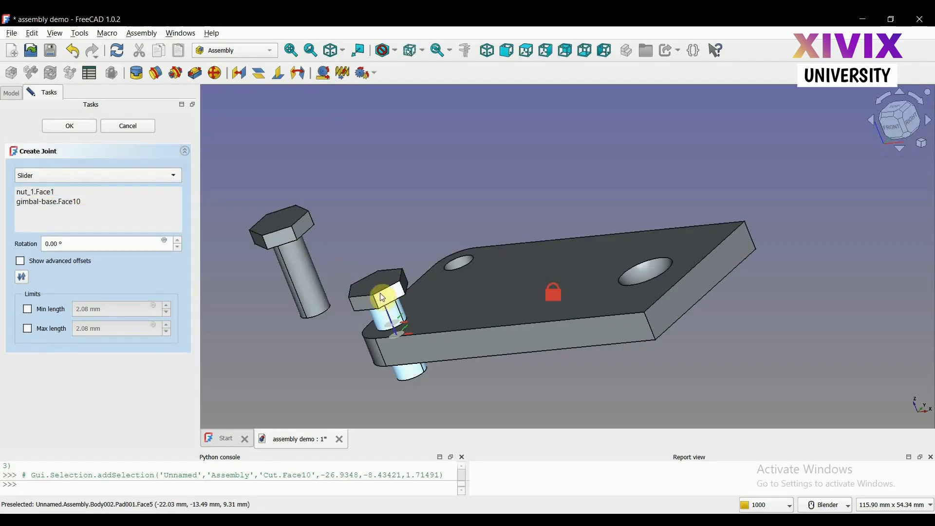
left_click_drag(383, 302, 371, 281)
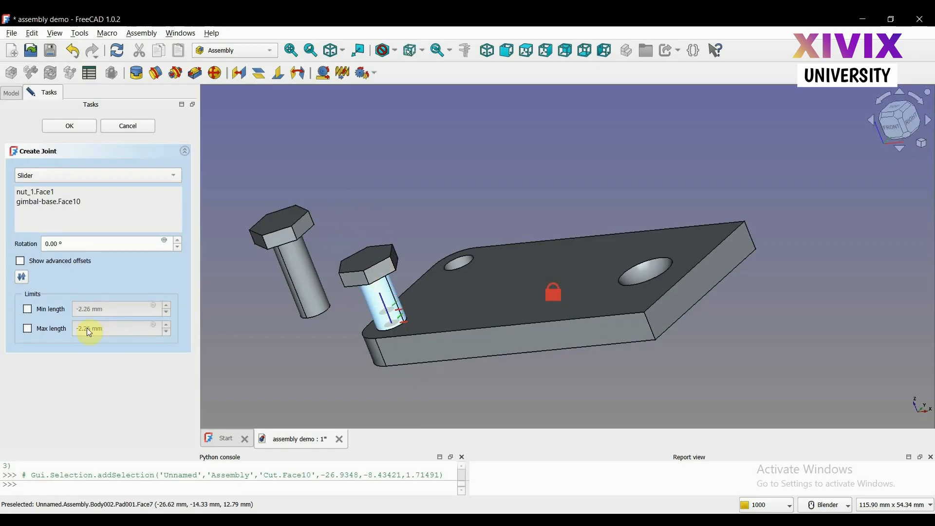
Enable the slider joint's minimum and maximum length limits, try a maximum of -10.26 mm by moving nut_1, and cancel the joint
left_click(30, 310)
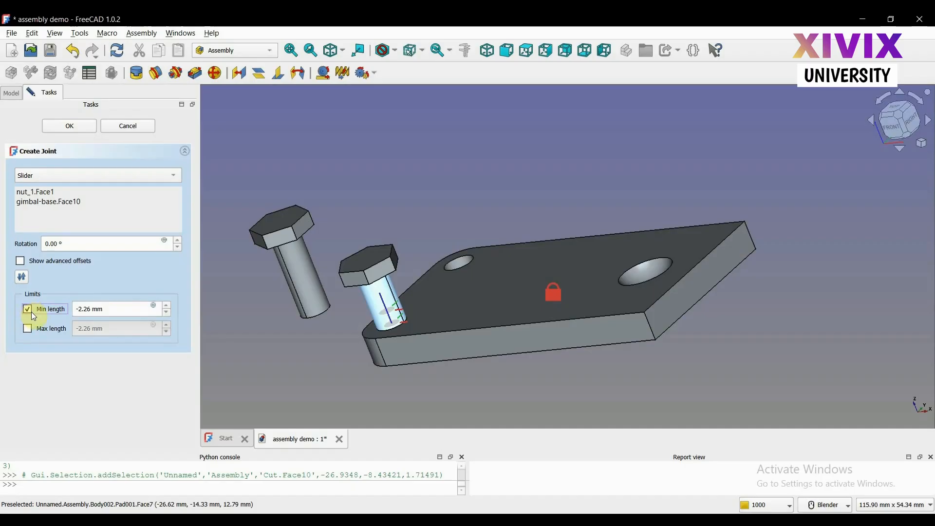
left_click(27, 332)
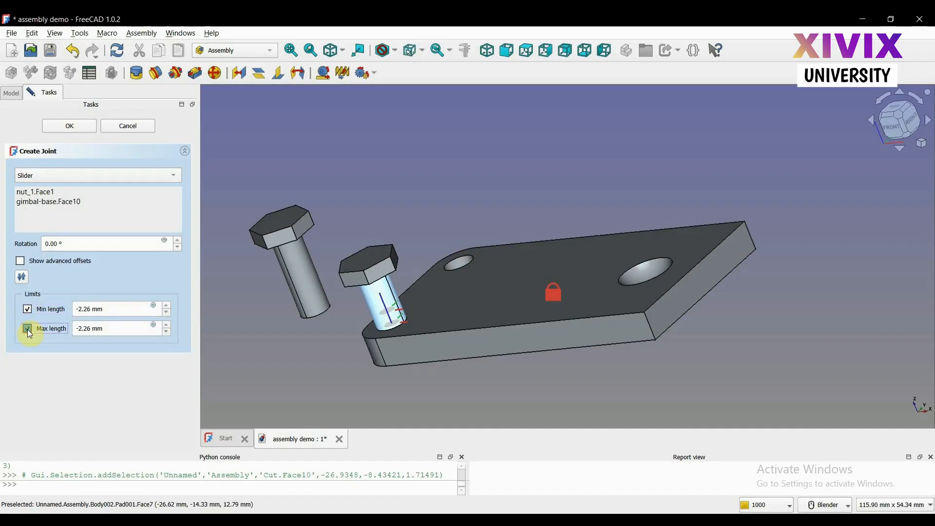
double_click(166, 331)
triple_click(165, 332)
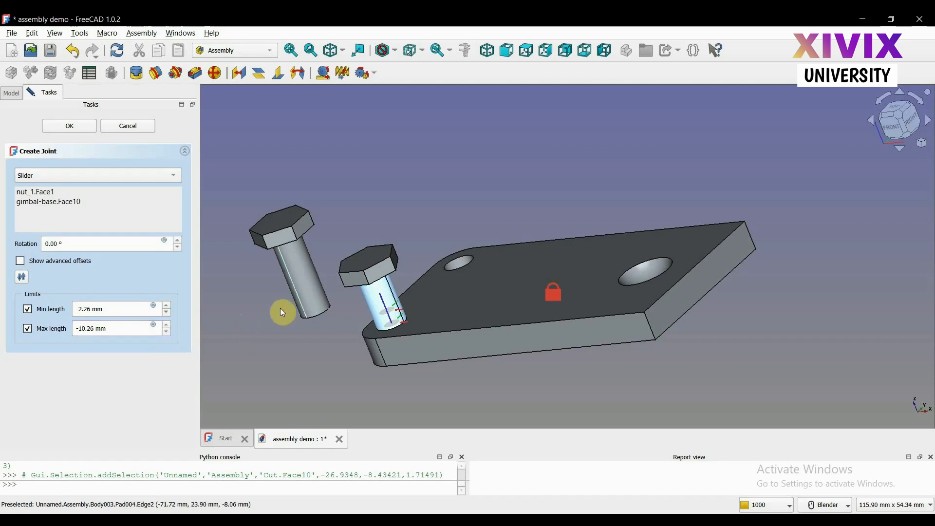
left_click_drag(381, 266, 374, 334)
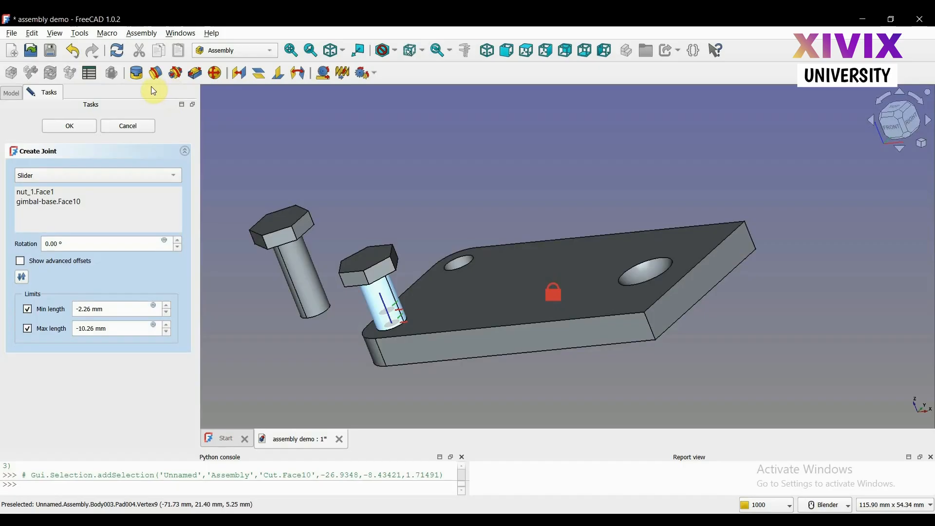
left_click(128, 126)
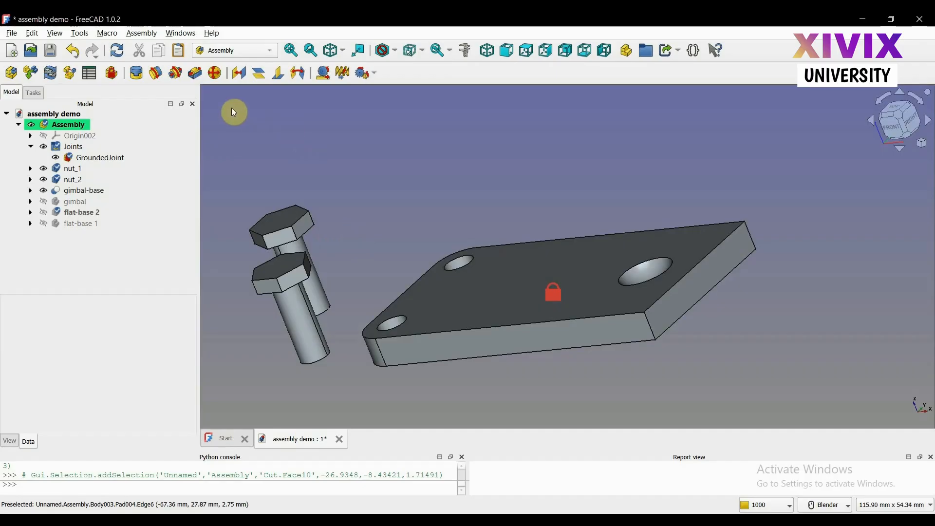
Hide the nut_1 and nut_2 bodies in the assembly
left_click(64, 182)
left_click(68, 169)
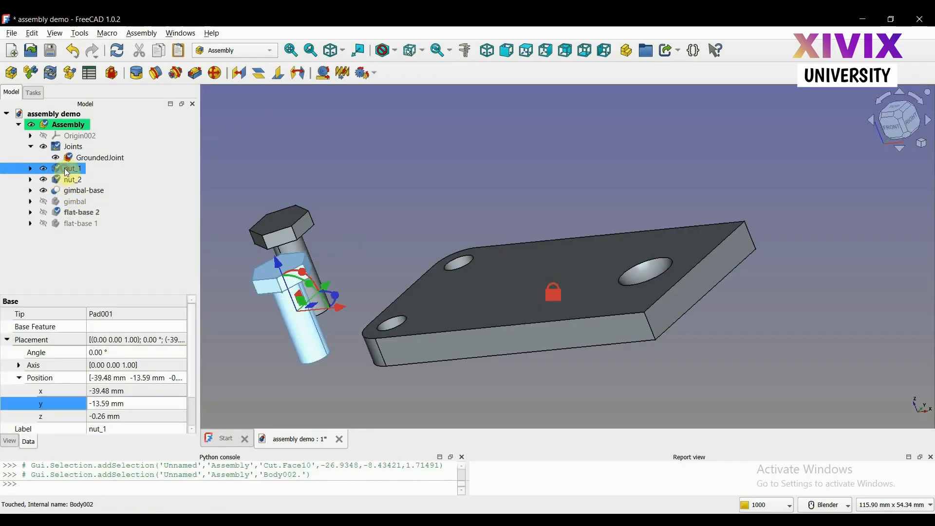
key("space")
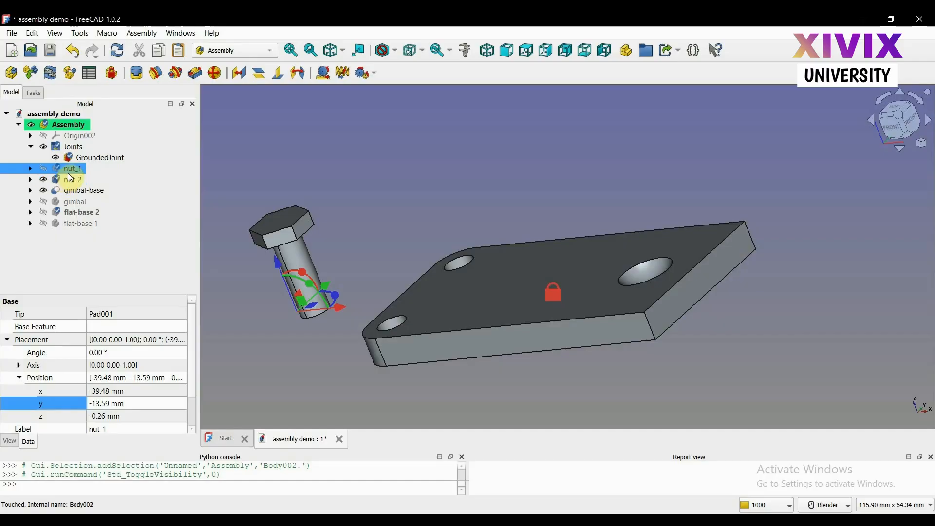
left_click(63, 178)
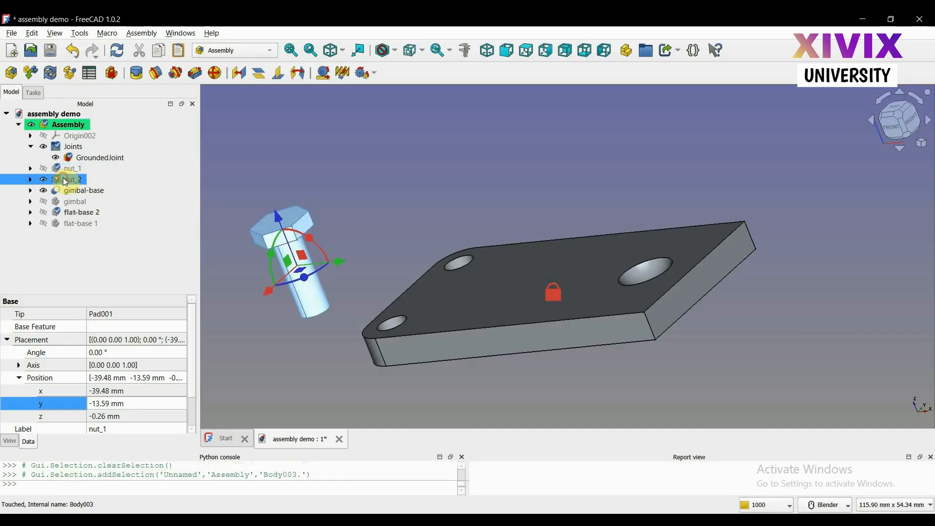
key("space")
left_click(341, 204)
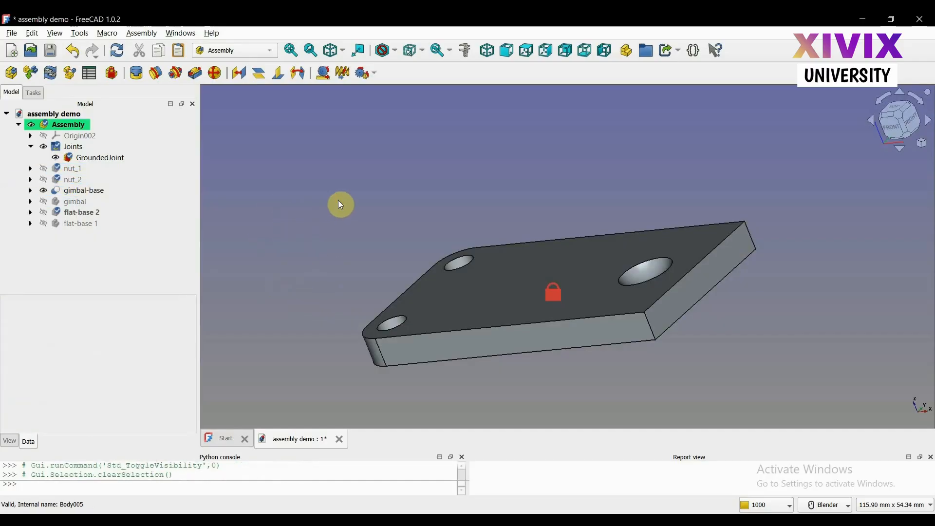
Show the gimbal body in the assembly and clear the selection
left_click(58, 206)
left_click(44, 201)
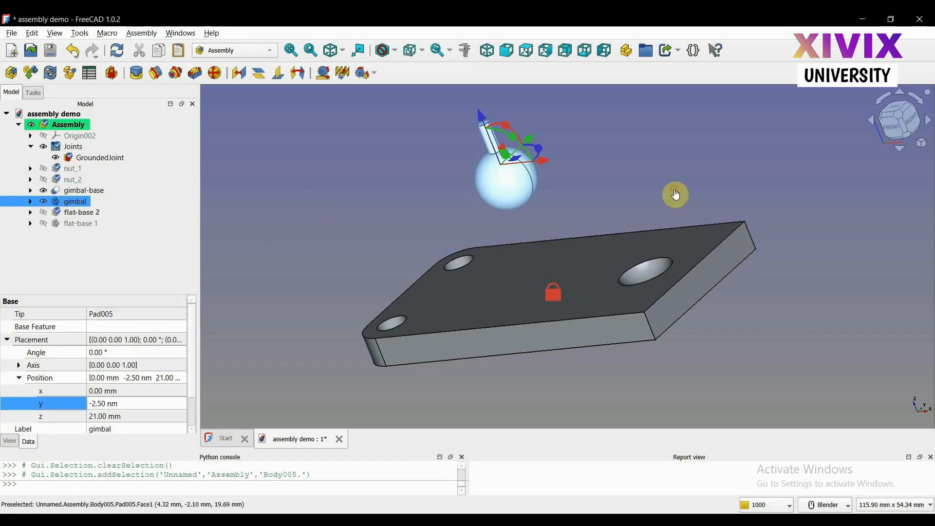
left_click(712, 195)
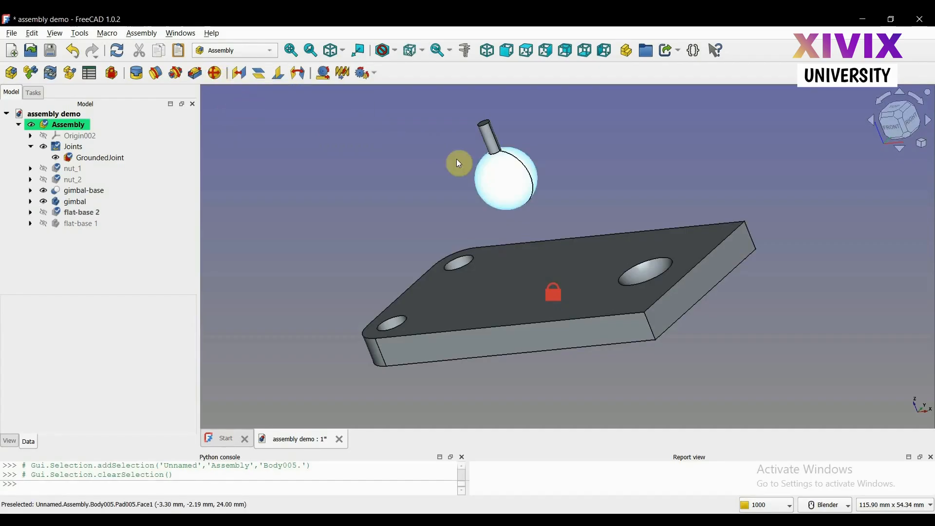
Start a ball joint and pick the vertex at the underside of the gimbal's sphere as its first reference
left_click(215, 74)
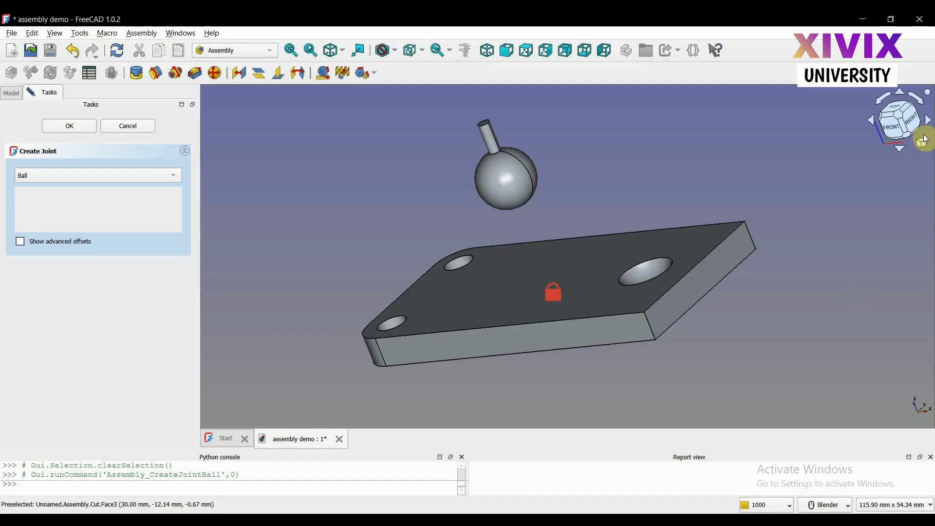
left_click(902, 147)
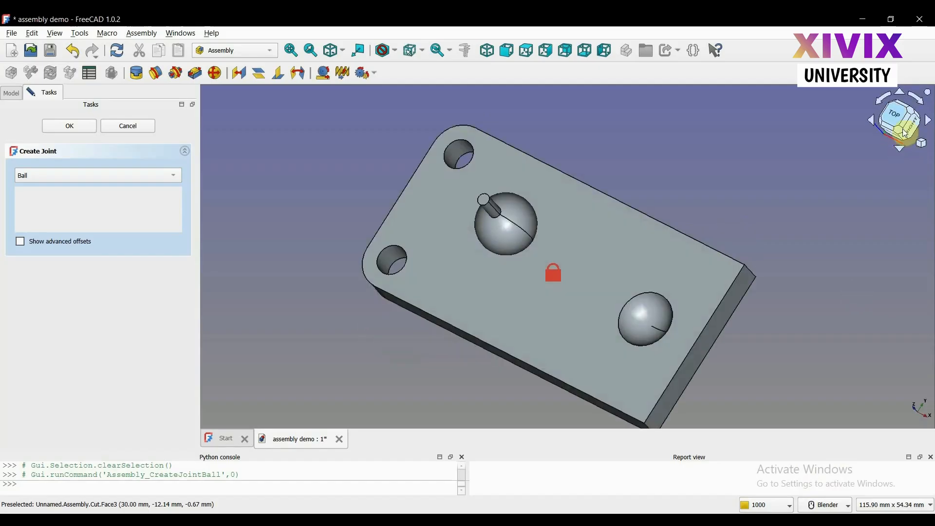
left_click(901, 93)
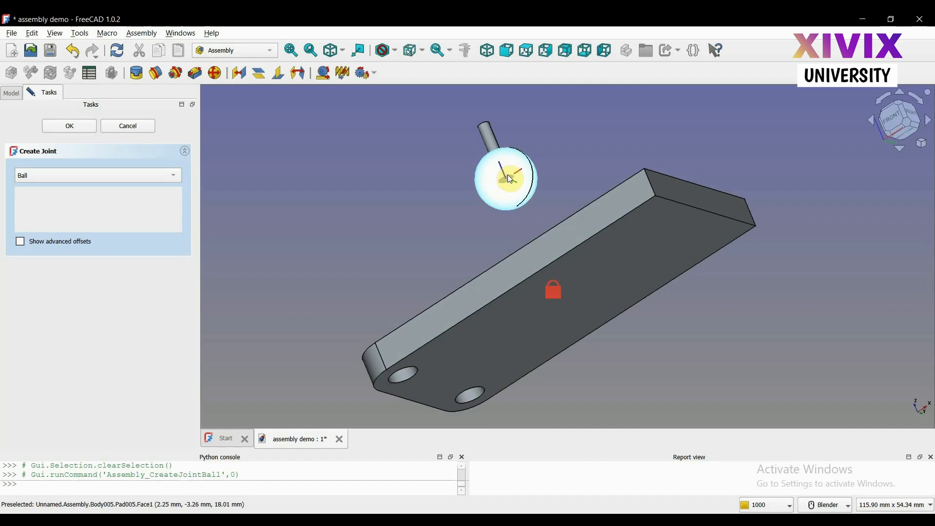
left_click(523, 210)
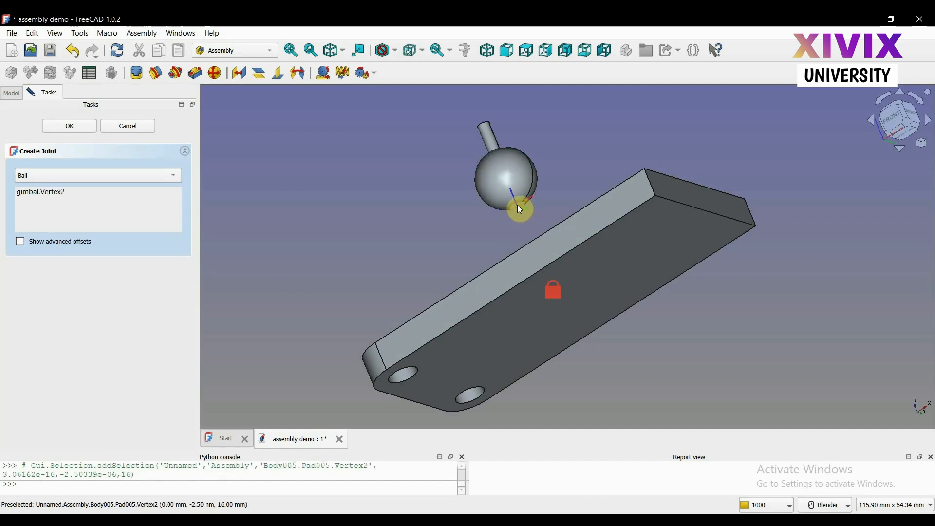
Pick the spherical socket face of the gimbal-base as the ball joint's second reference
left_click(900, 148)
left_click(900, 148)
left_click(901, 147)
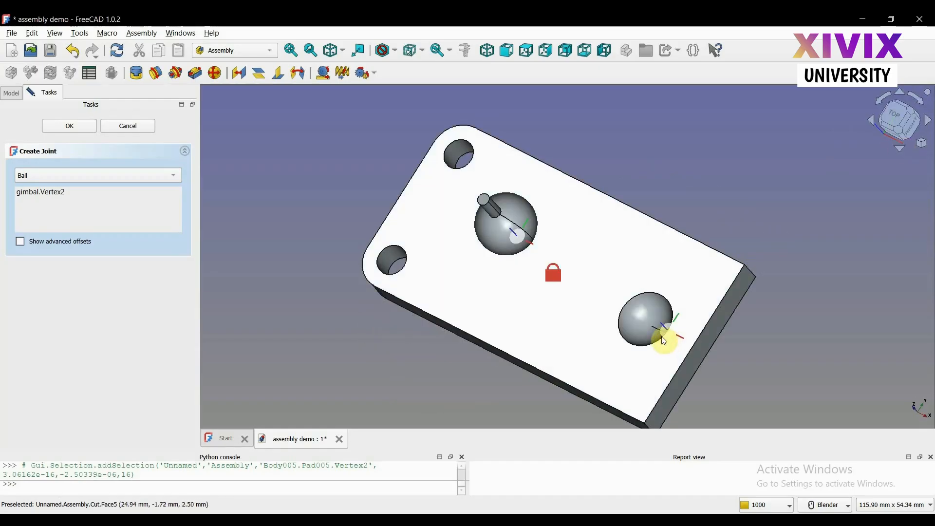
left_click(655, 336)
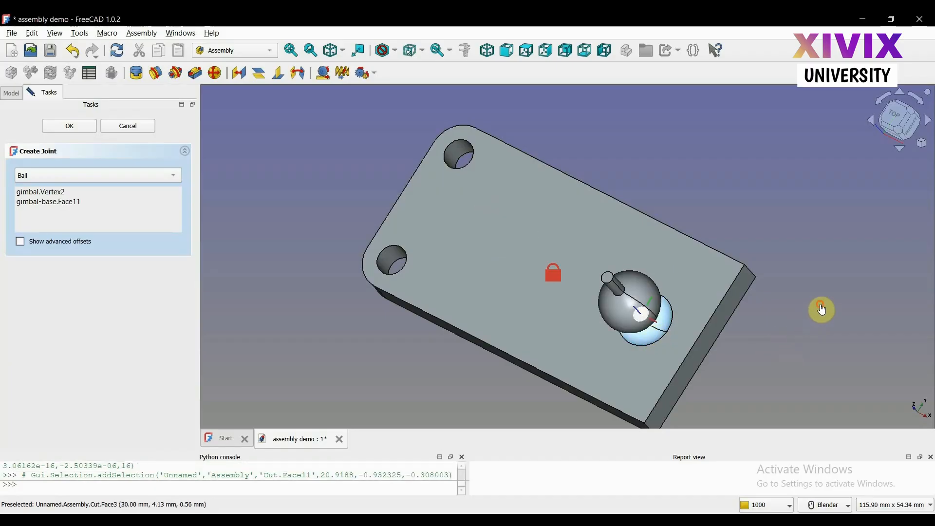
left_click(902, 149)
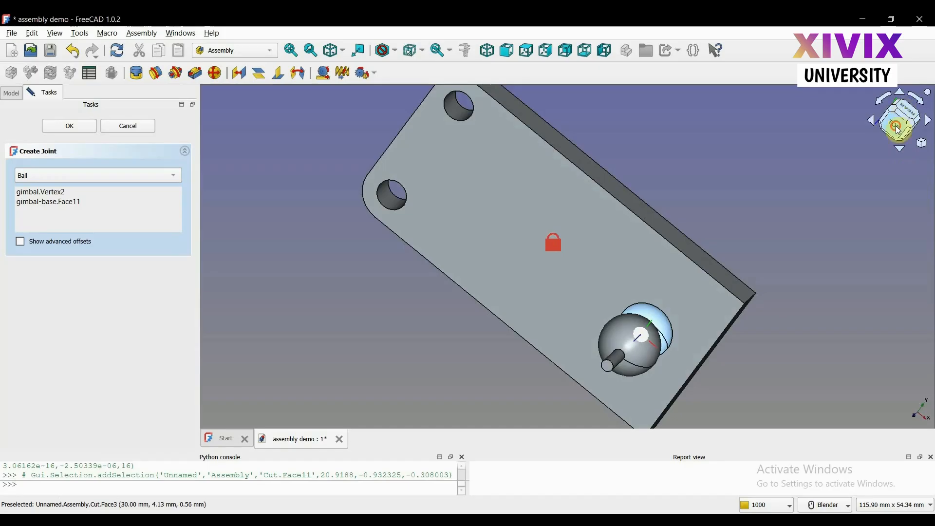
left_click(900, 128)
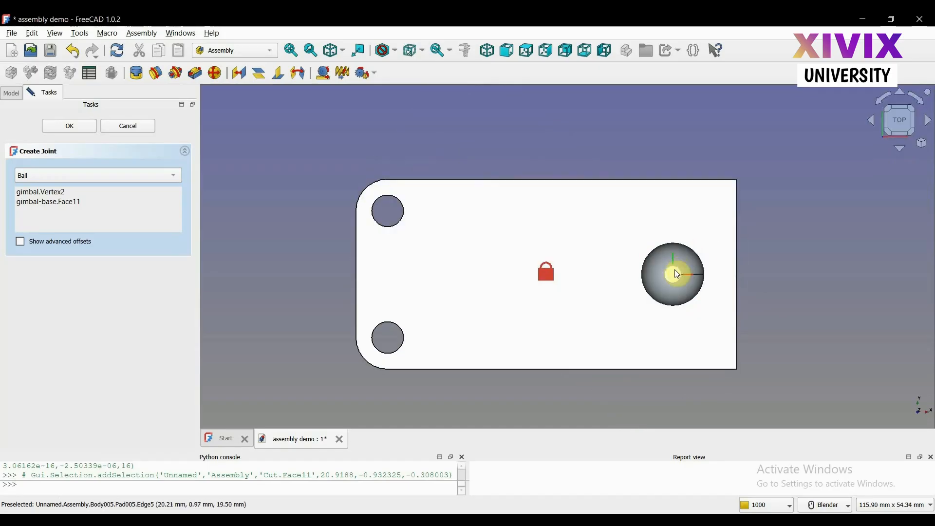
Swing the gimbal around the ball joint in several directions to test its motion, and cancel the joint
left_click_drag(668, 278, 662, 217)
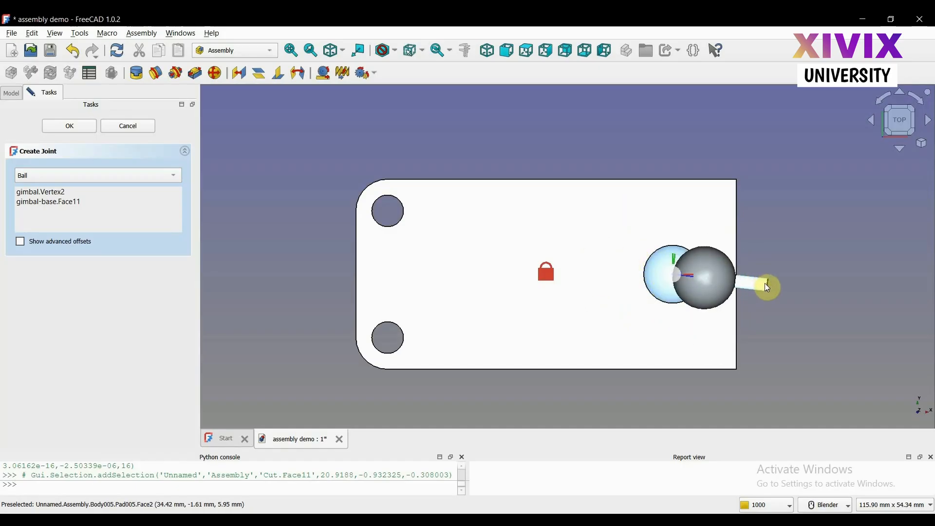
left_click_drag(765, 284, 596, 265)
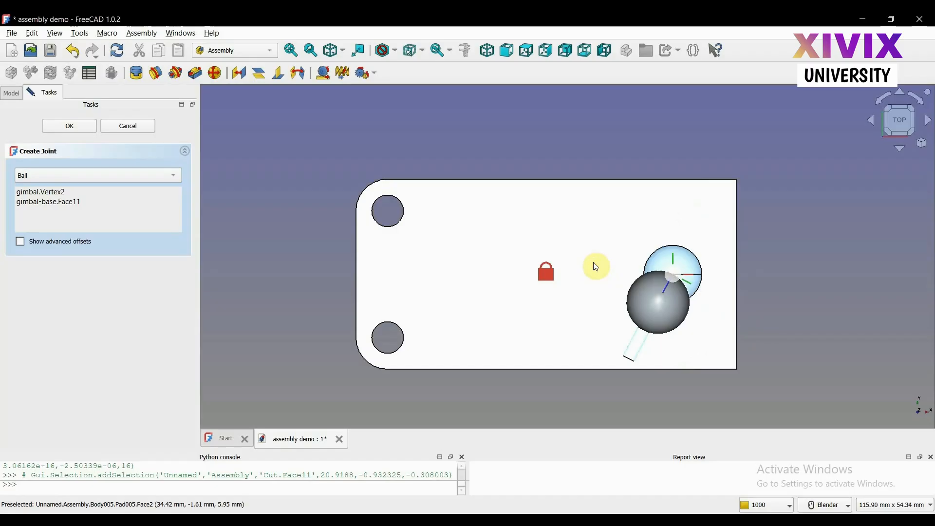
key("0")
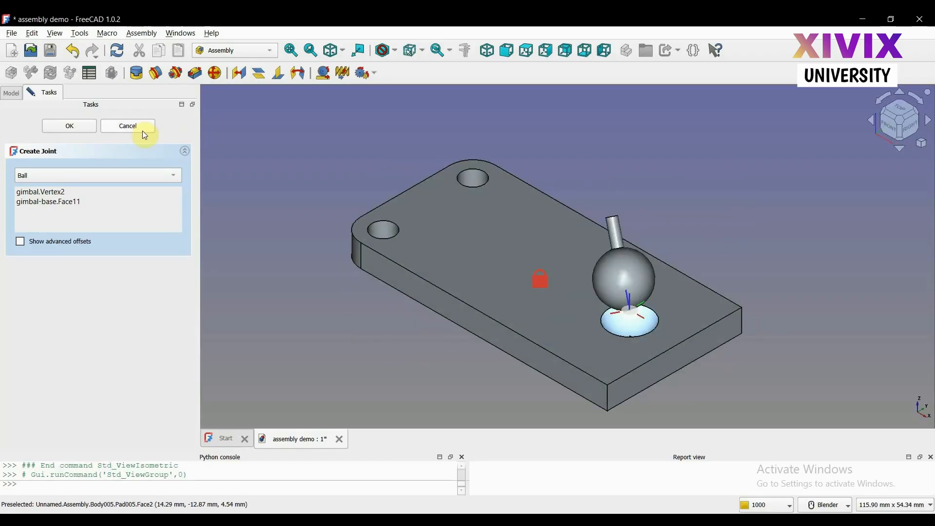
left_click(130, 125)
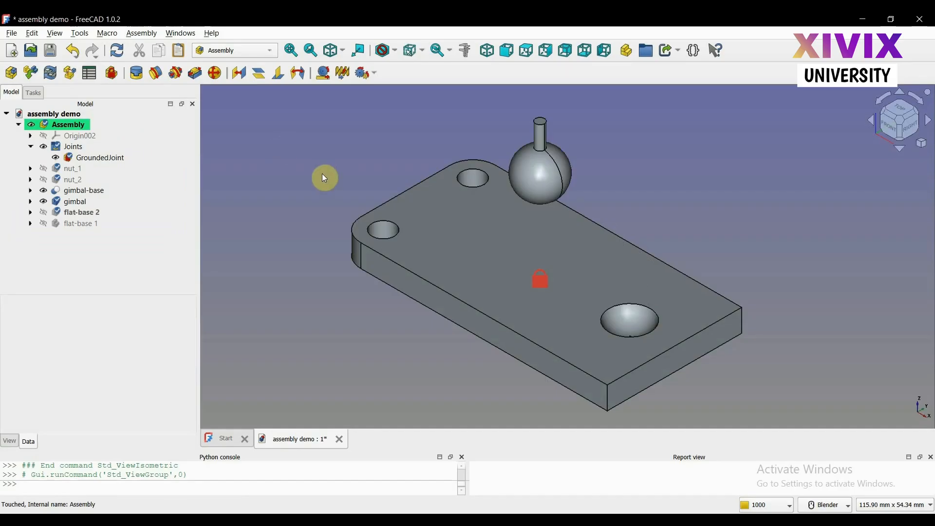
Hide the gimbal and gimbal-base bodies in the assembly
left_click(76, 201)
key("space")
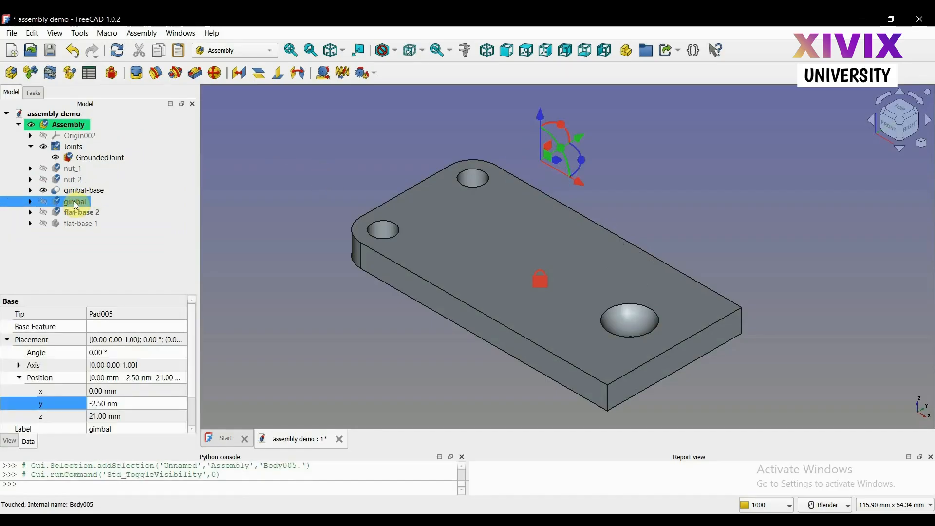
left_click(74, 194)
key("space")
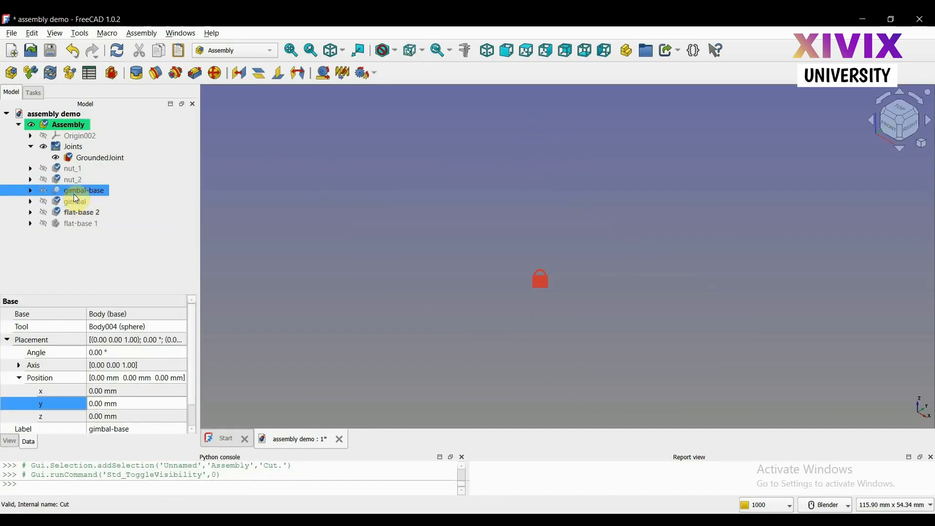
Show flat-base 2 and flat-base 1 in the assembly and clear the selection
left_click(73, 213)
key("space")
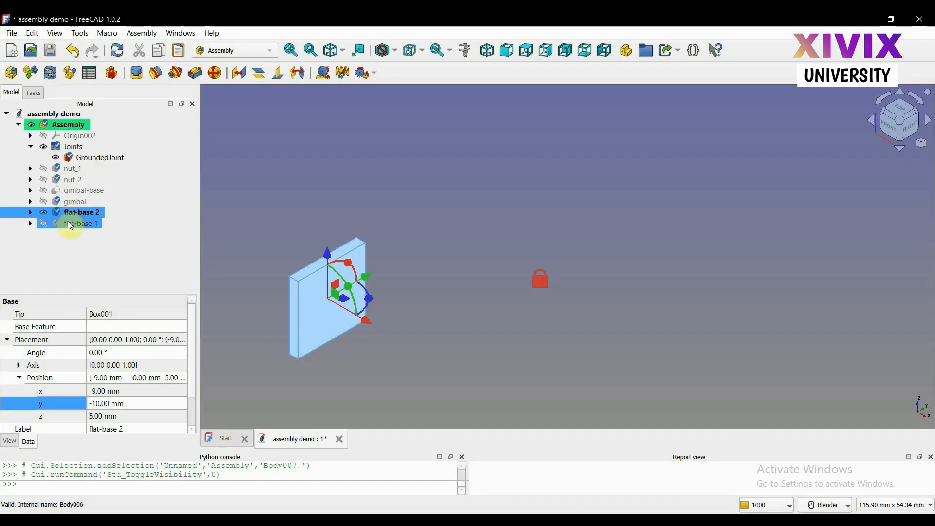
left_click(69, 224)
key("space")
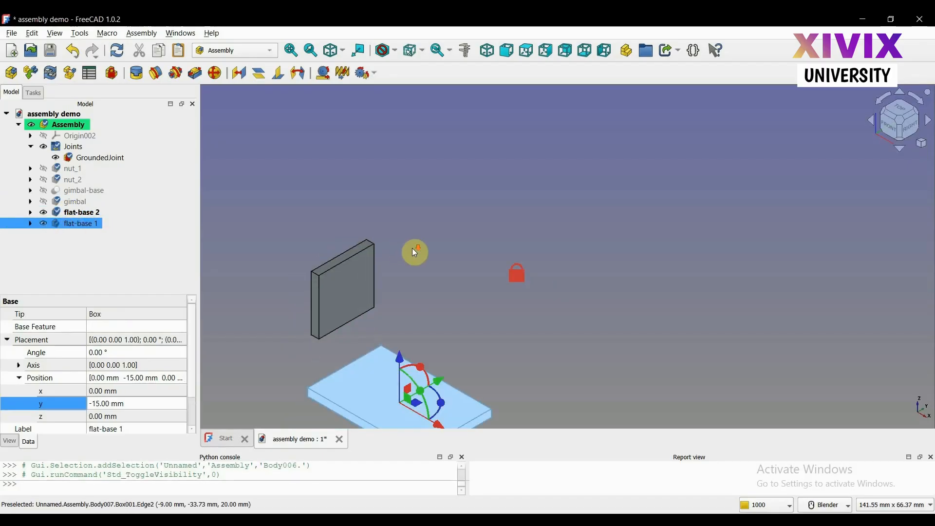
scroll(415, 252, "down", 1)
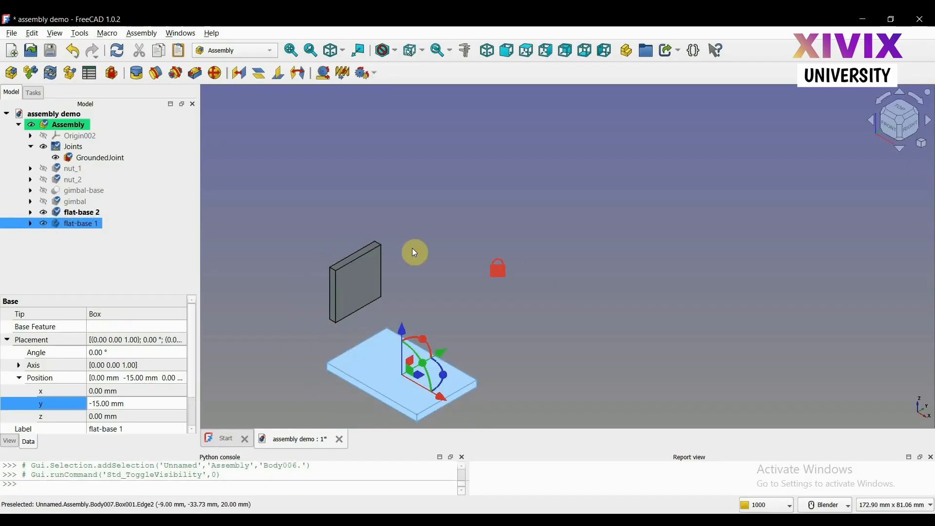
key("v")
key("f")
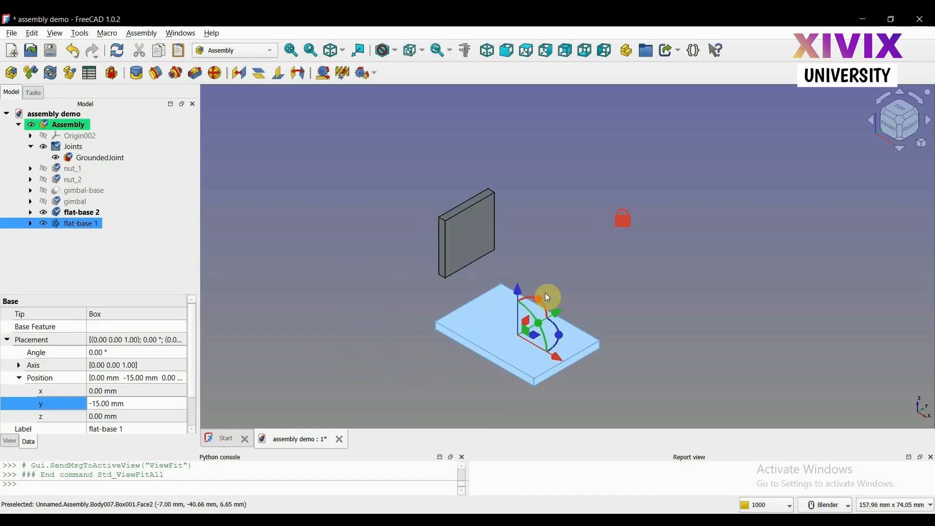
left_click(621, 332)
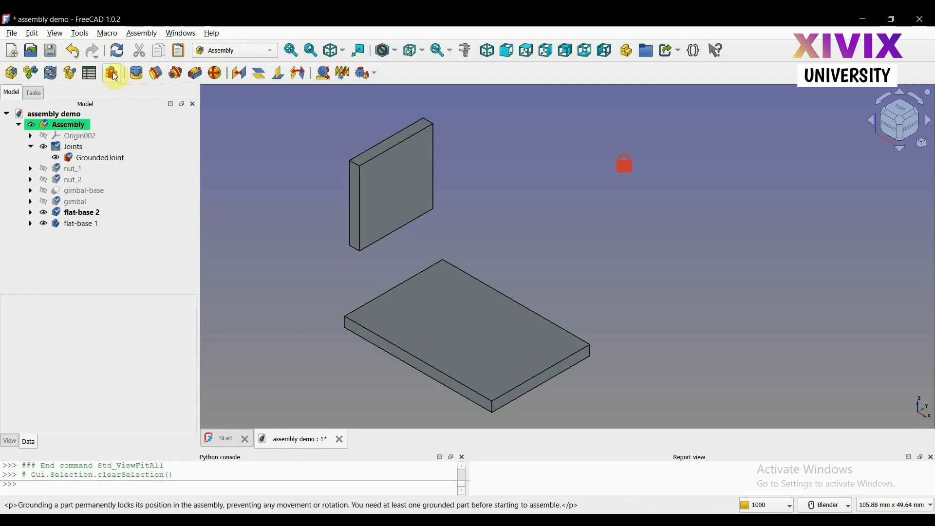
Ground flat-base 1 in the assembly and hide the grounded joint of the gimbal-base
left_click(85, 214)
left_click(77, 225)
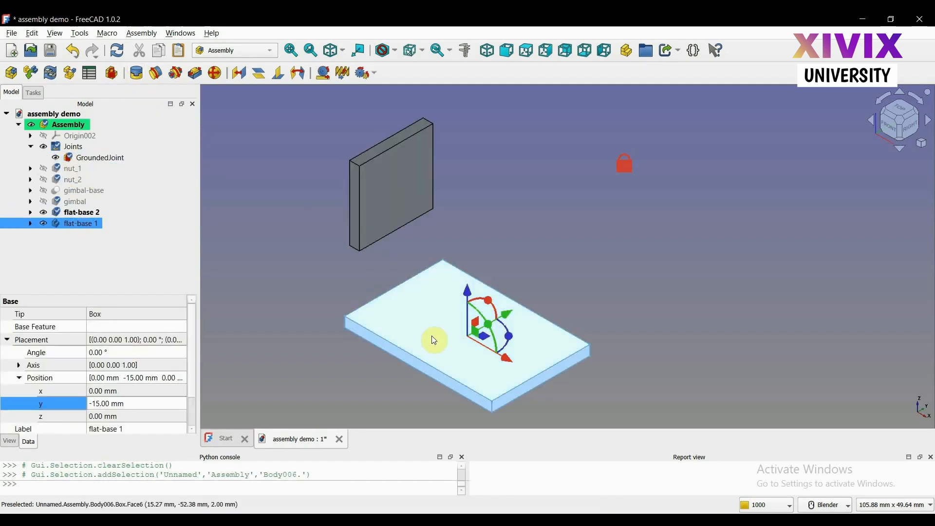
left_click(112, 74)
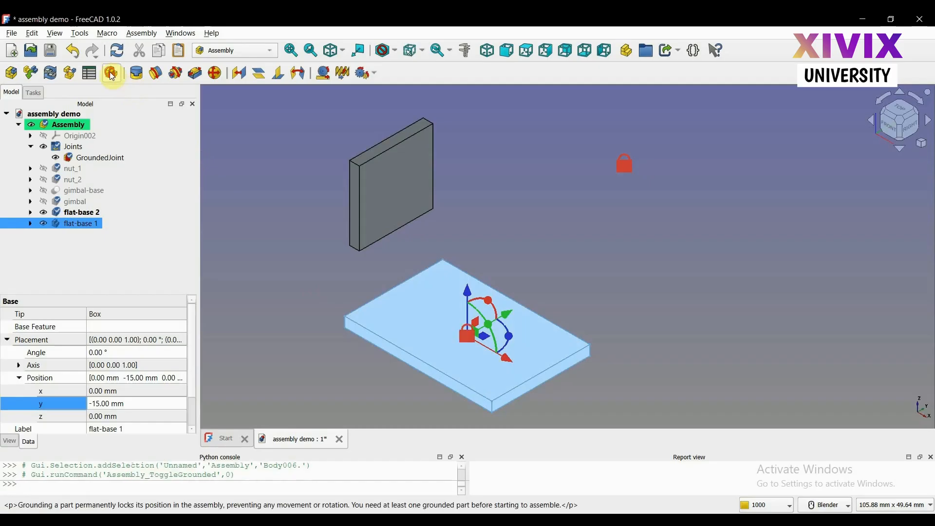
left_click(558, 294)
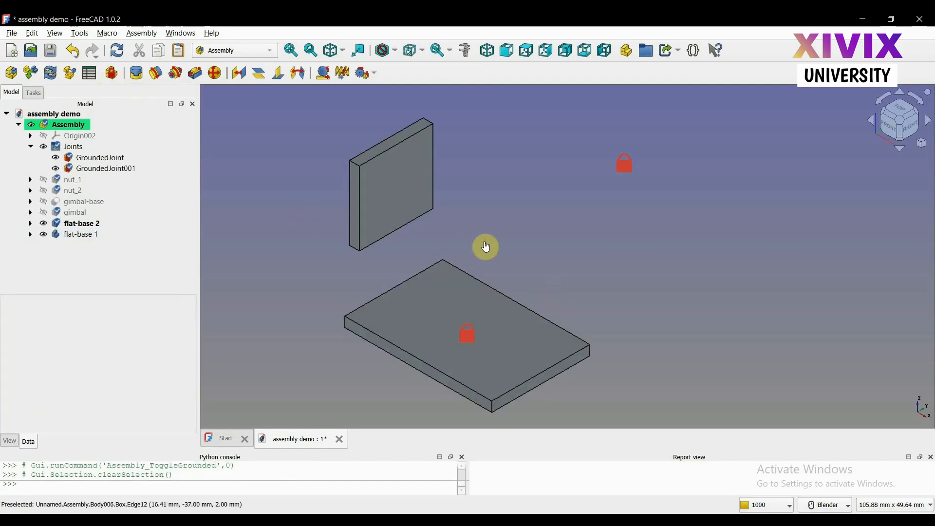
left_click(59, 160)
left_click(57, 158)
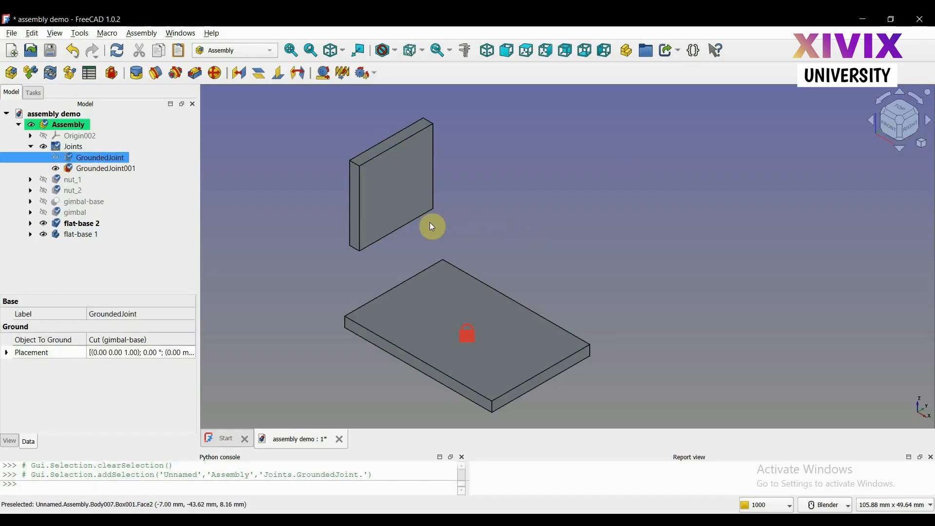
Start a distance joint between the large vertical face of flat-base 2 and the upper face of flat-base 1
left_click(94, 238)
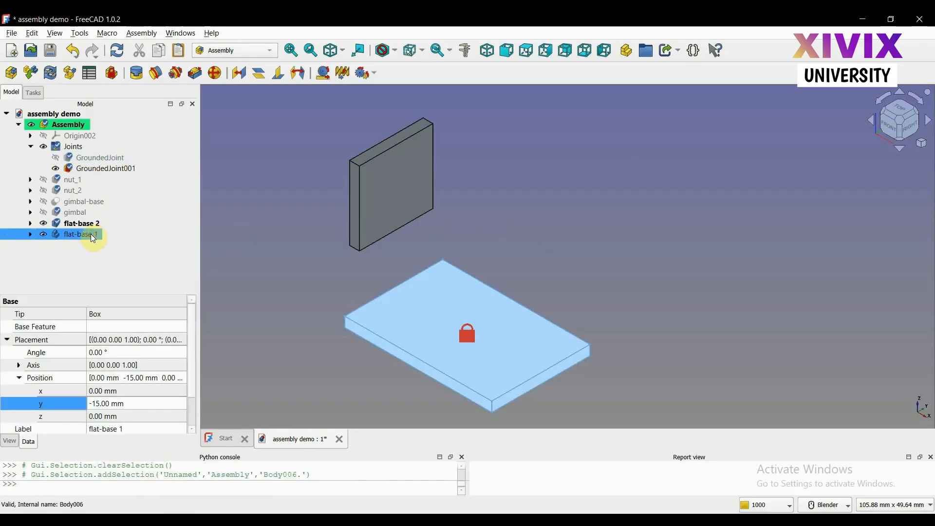
left_click(80, 223)
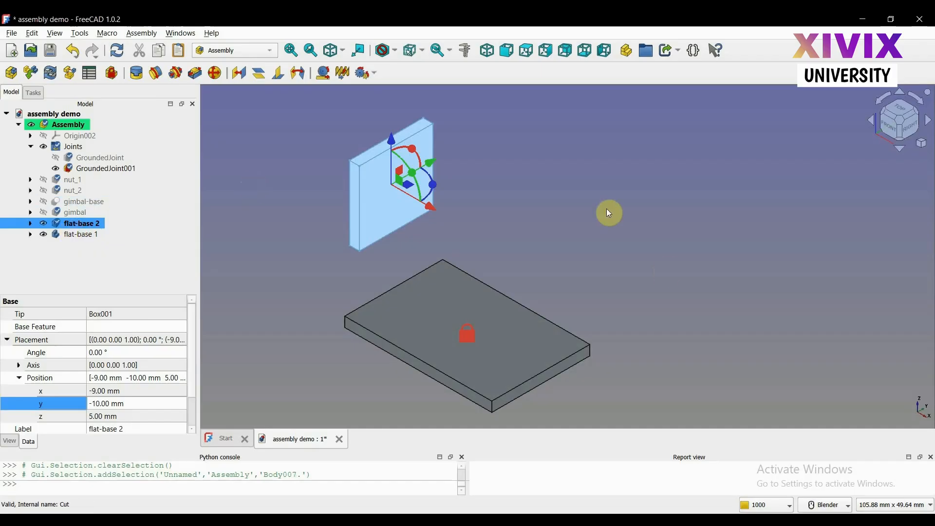
left_click(242, 77)
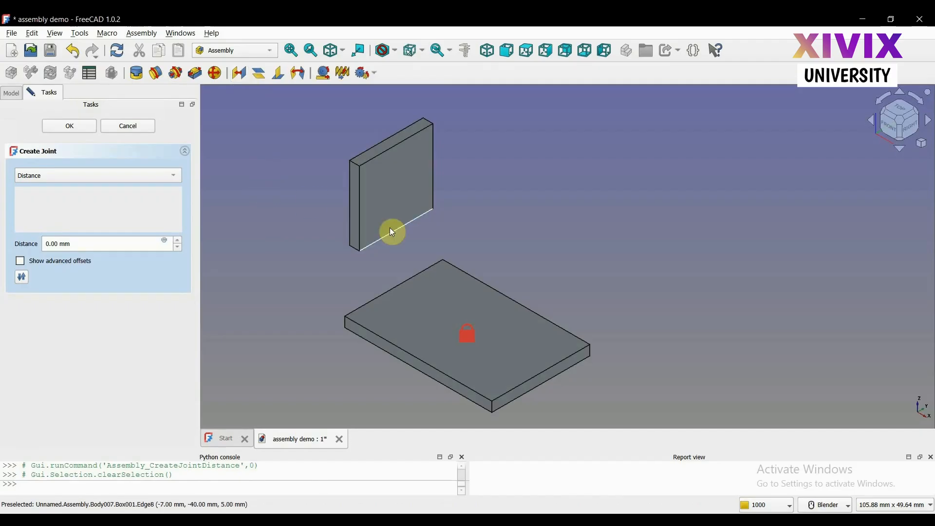
left_click(398, 192)
left_click(398, 191)
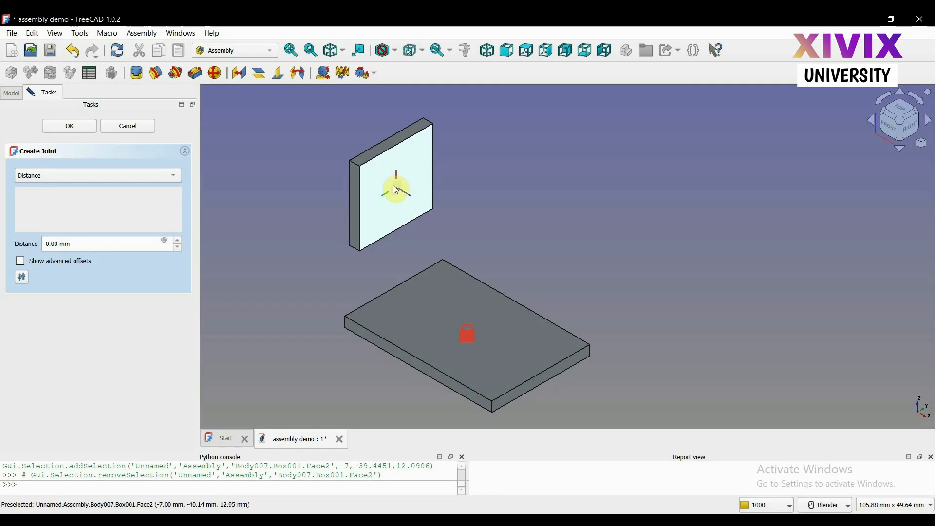
left_click(393, 185)
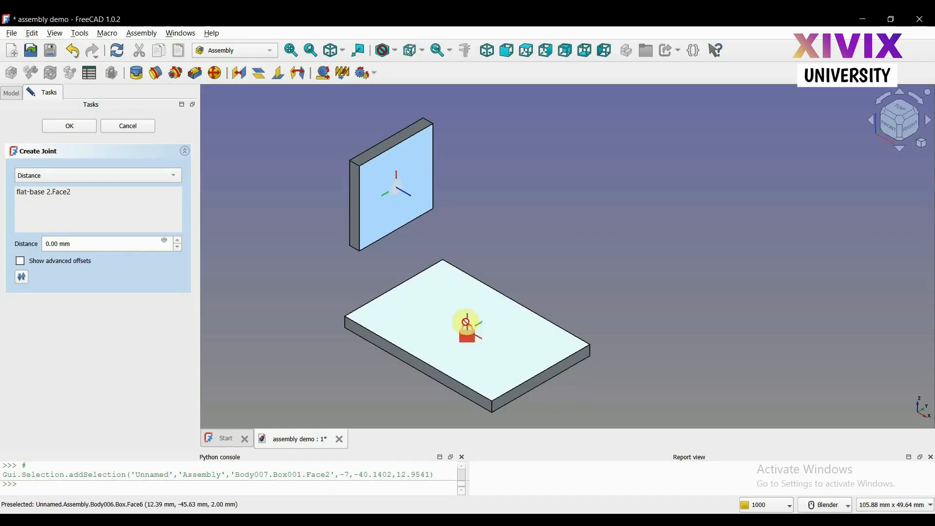
left_click(477, 333)
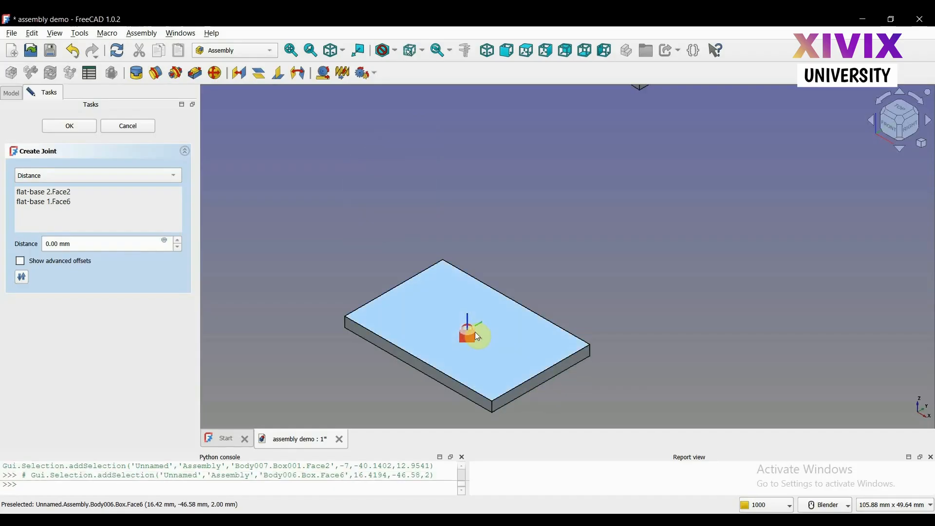
left_click(348, 332)
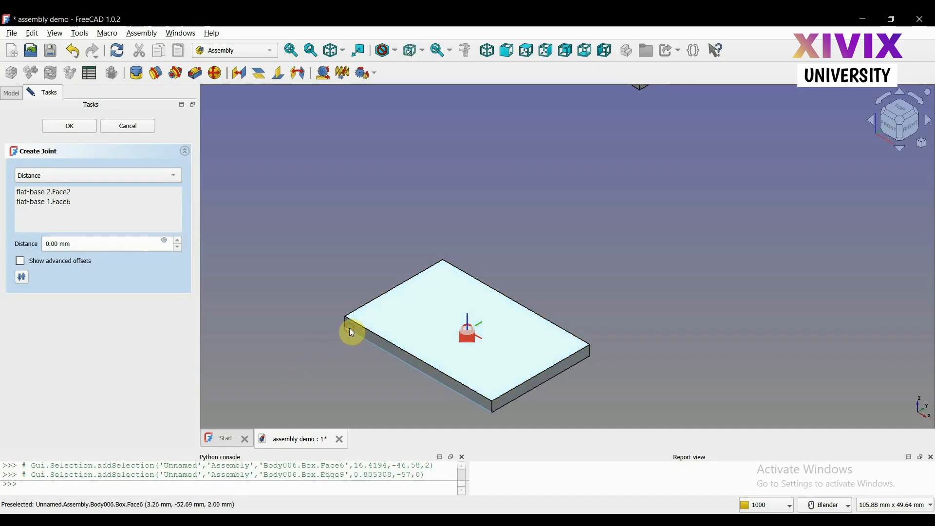
left_click(903, 95)
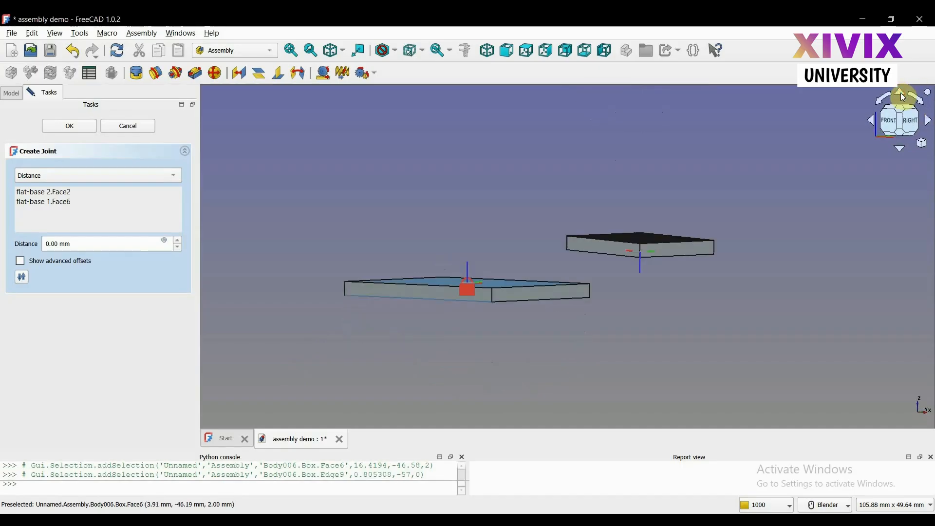
left_click(900, 149)
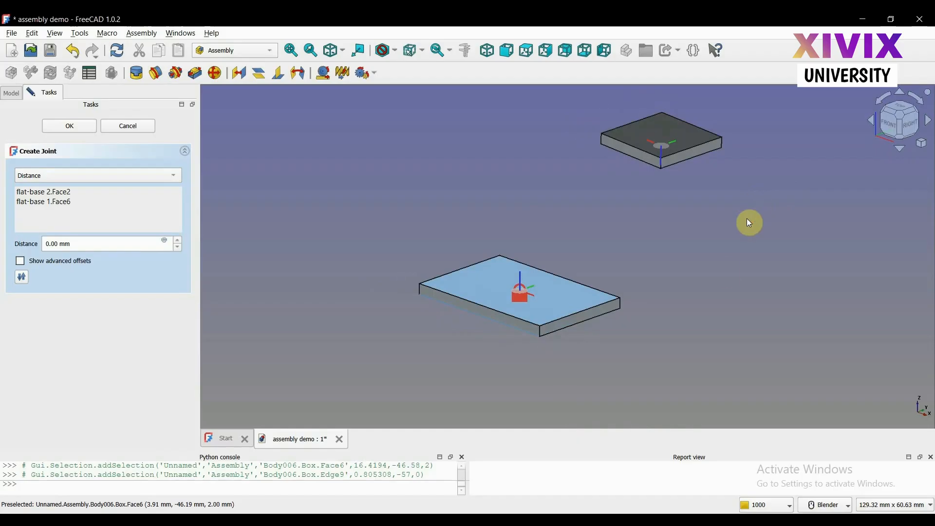
Try a joint distance of -2 mm and return it to 0 mm
left_click(174, 247)
left_click(174, 246)
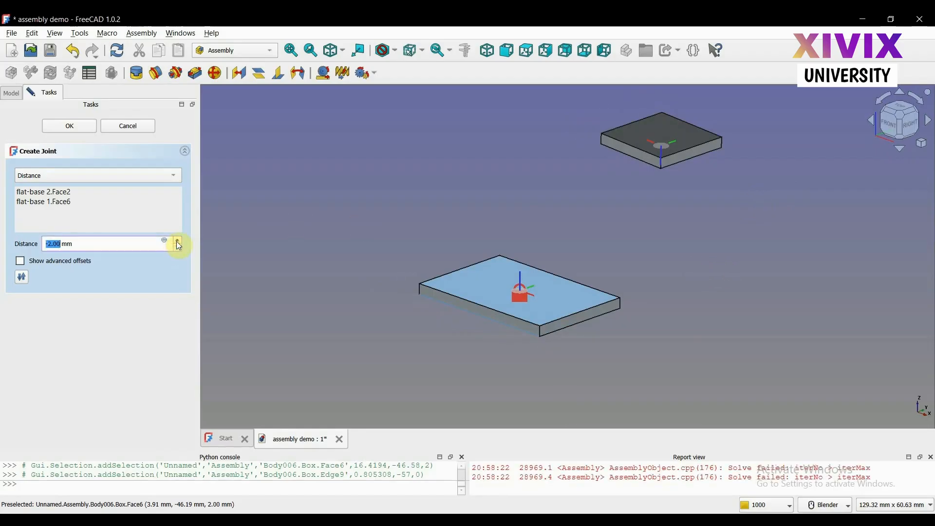
left_click(177, 241)
left_click(177, 241)
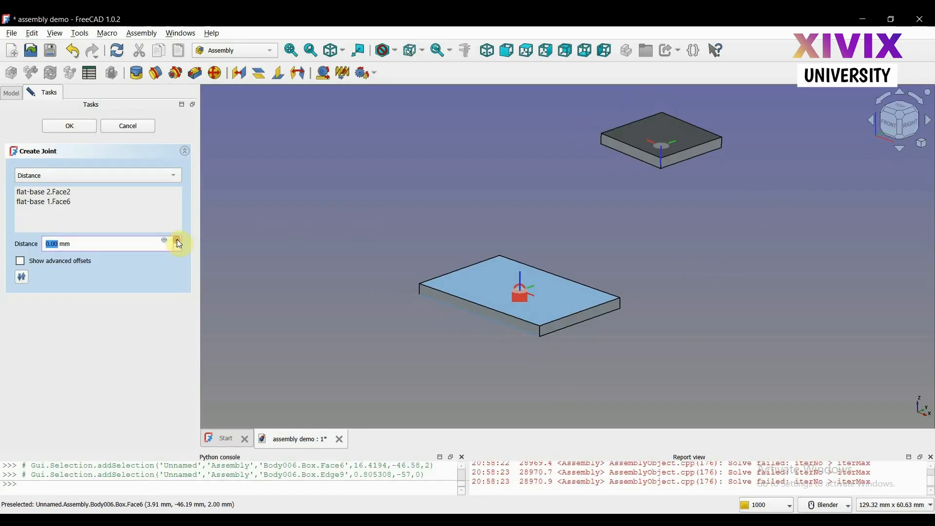
Enable the joint's advanced offsets, open Offset1, and try an X translation of -2 mm before returning it to 0 mm
left_click(21, 265)
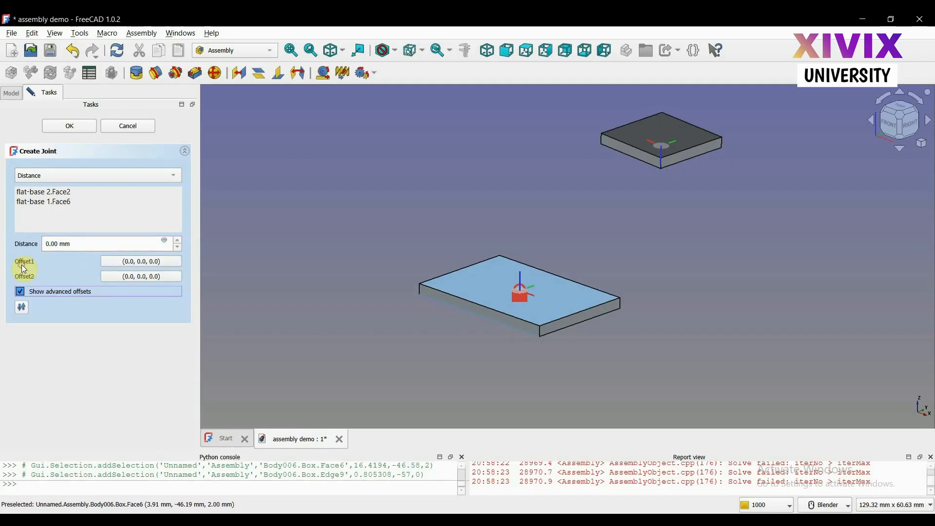
left_click(146, 265)
left_click_drag(441, 104, 307, 119)
left_click(321, 164)
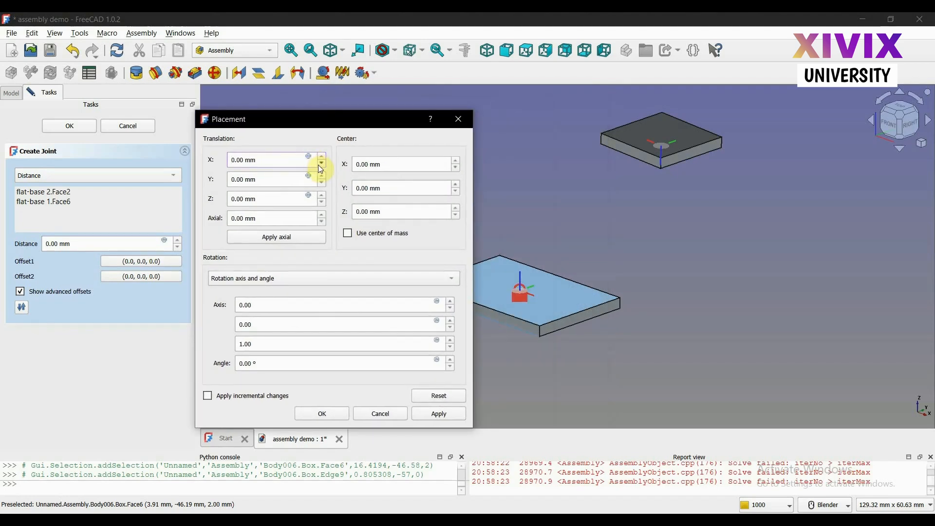
left_click(321, 164)
left_click(323, 157)
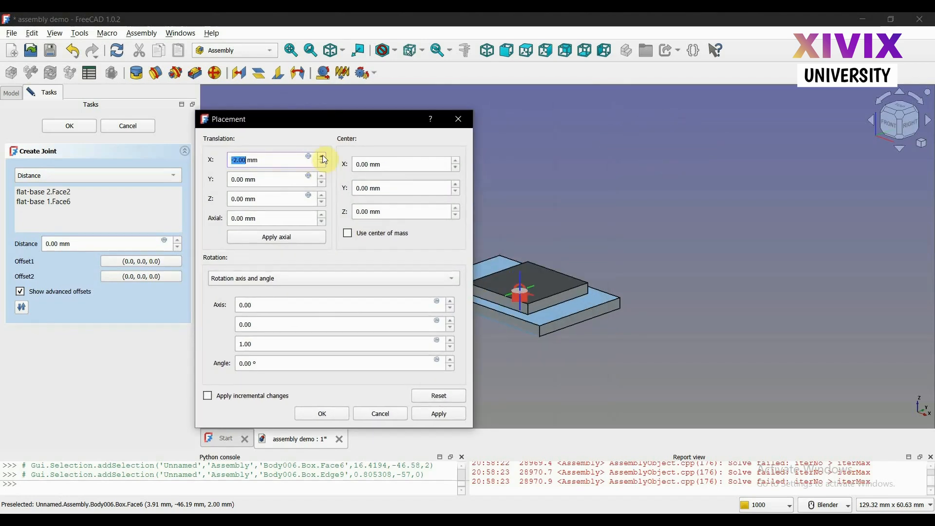
left_click(323, 157)
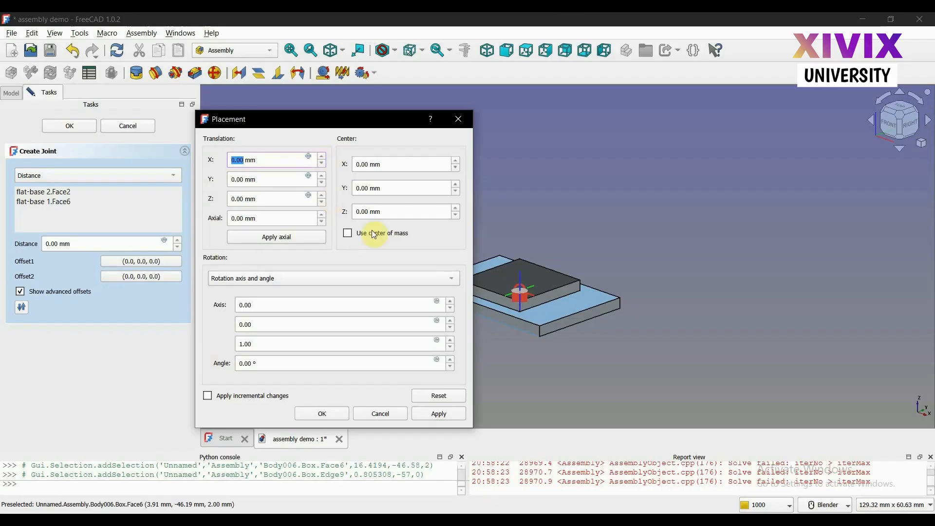
Try a negative Y translation for Offset1, reaching -3 mm, and return it to 0 mm
left_click(323, 183)
left_click(322, 183)
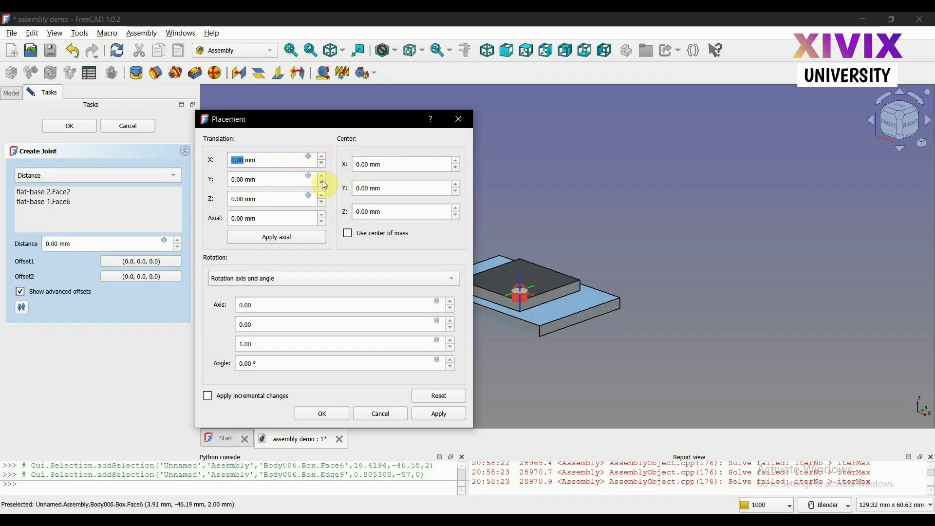
left_click(323, 177)
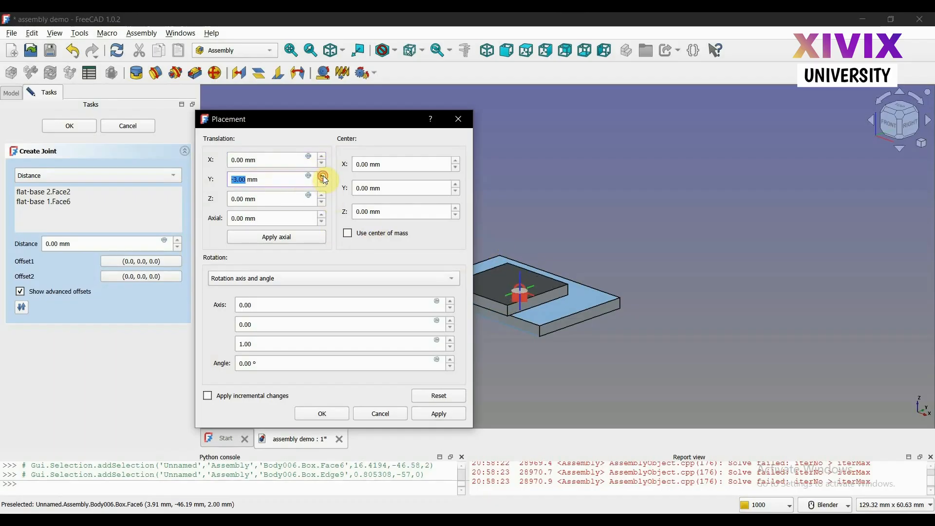
left_click(323, 177)
Set the Z translation of the joint's Offset1 to 8 mm and accept the placement
left_click(323, 195)
left_click(322, 196)
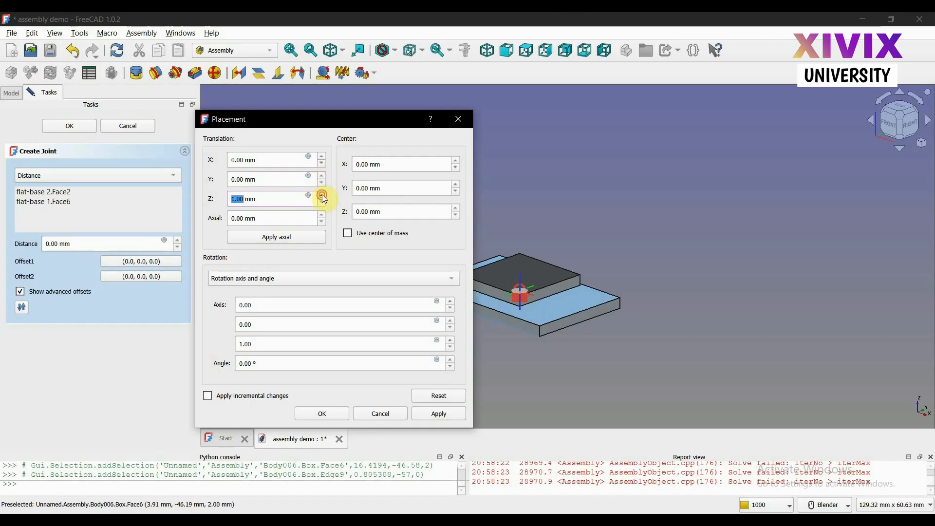
left_click(323, 196)
left_click(322, 195)
left_click(323, 196)
left_click(322, 195)
left_click(323, 196)
left_click(322, 195)
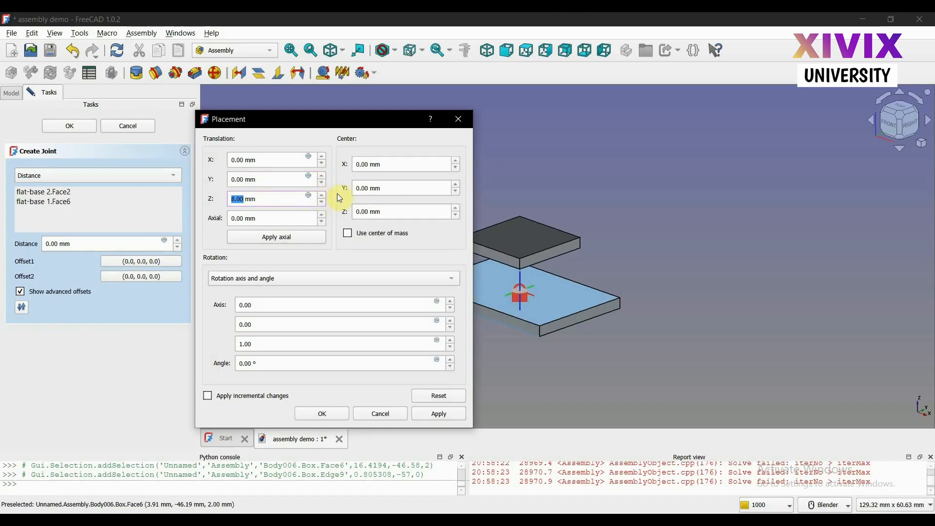
left_click(322, 412)
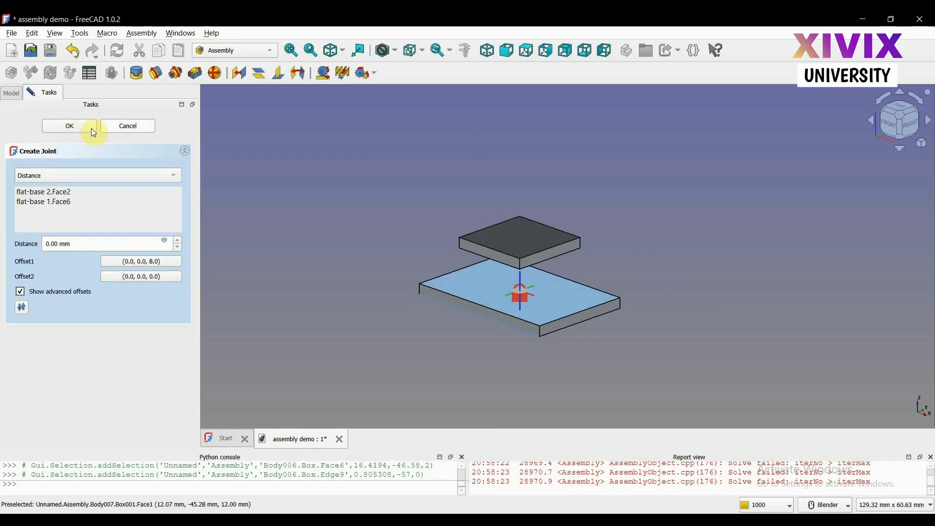
Try the Parallel joint type with an Offset1 X translation of -2 mm, return it to 0 mm, and cancel the joint
left_click(71, 176)
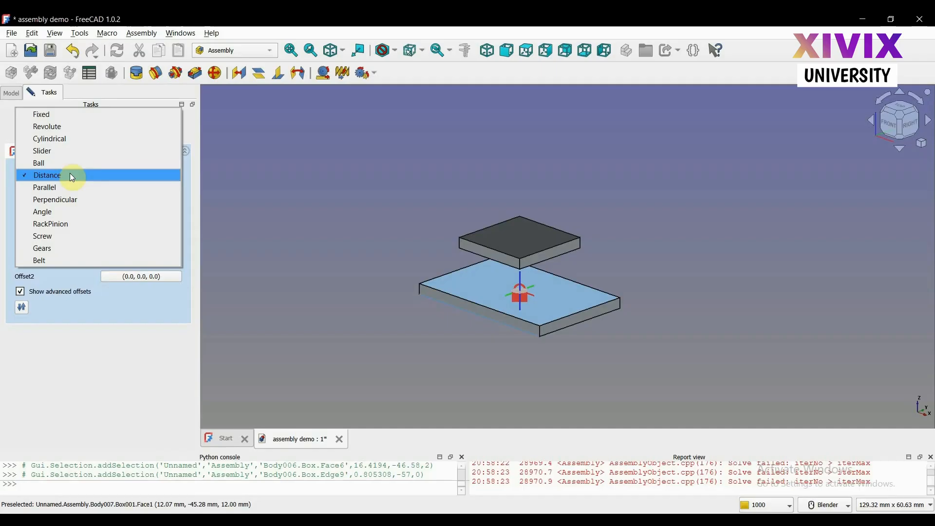
left_click(52, 185)
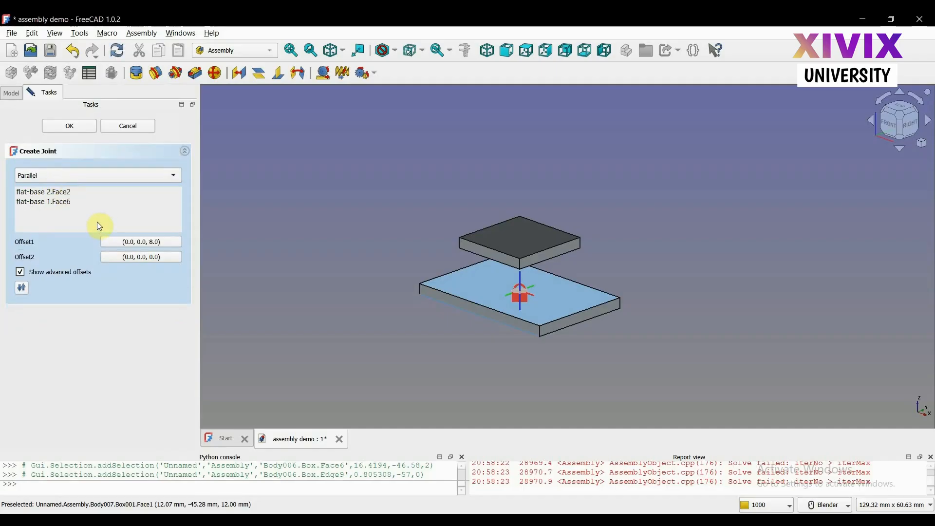
left_click(134, 244)
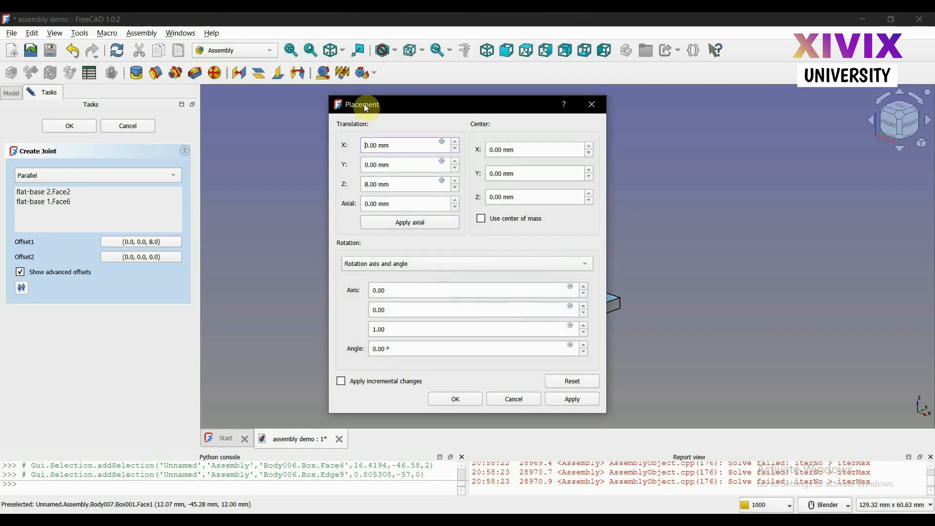
left_click_drag(426, 109, 716, 107)
left_click(748, 146)
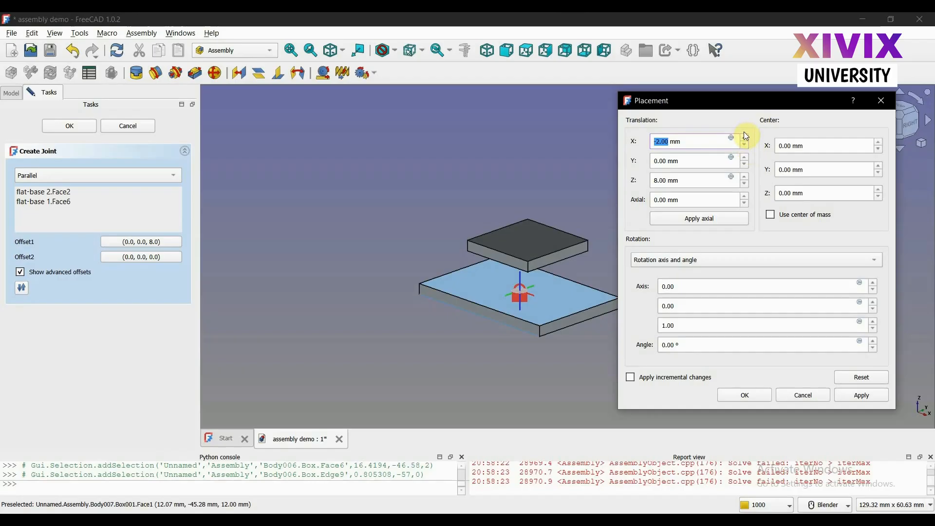
left_click(743, 137)
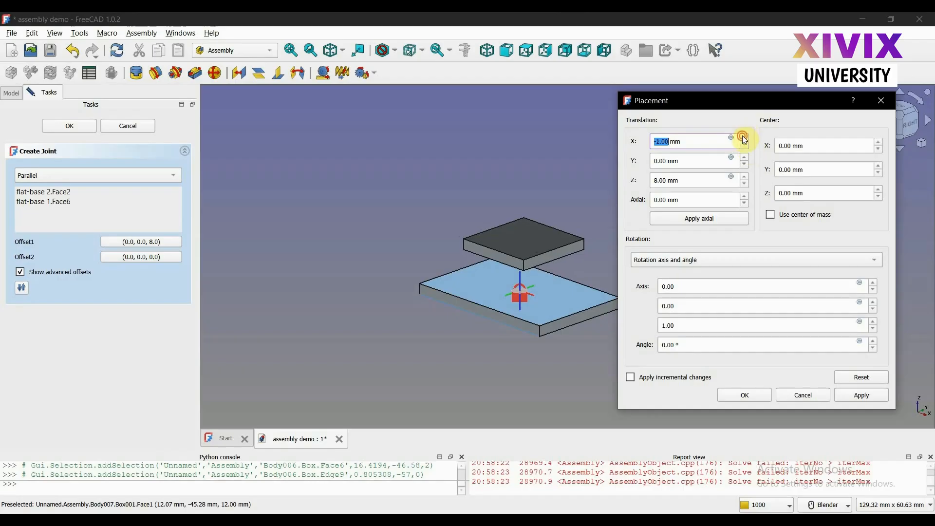
left_click(883, 100)
left_click(149, 129)
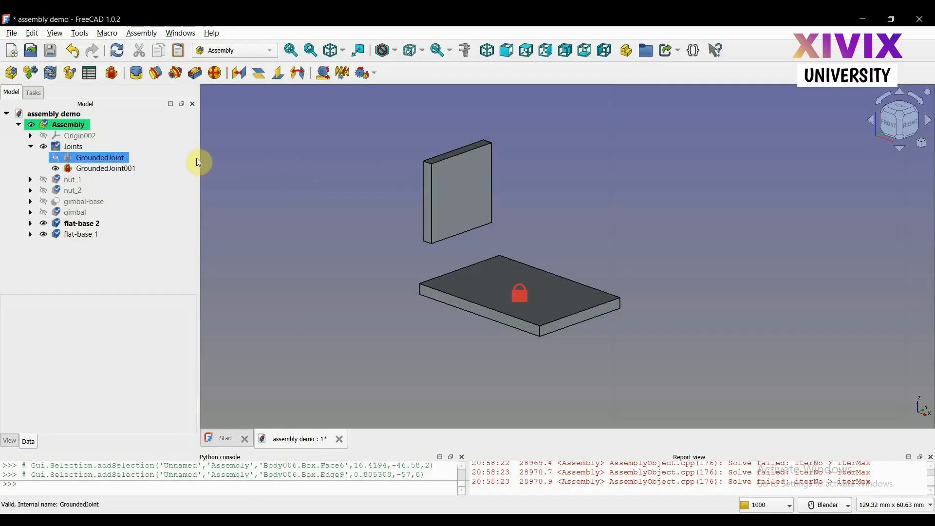
Create a parallel joint between flat-base 2 and flat-base 1, and delete it from the assembly
left_click(155, 74)
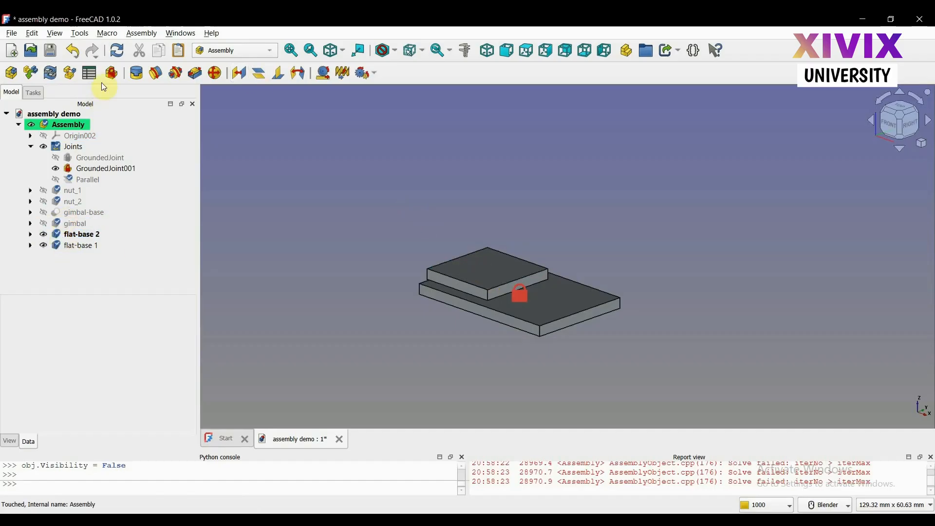
left_click(79, 180)
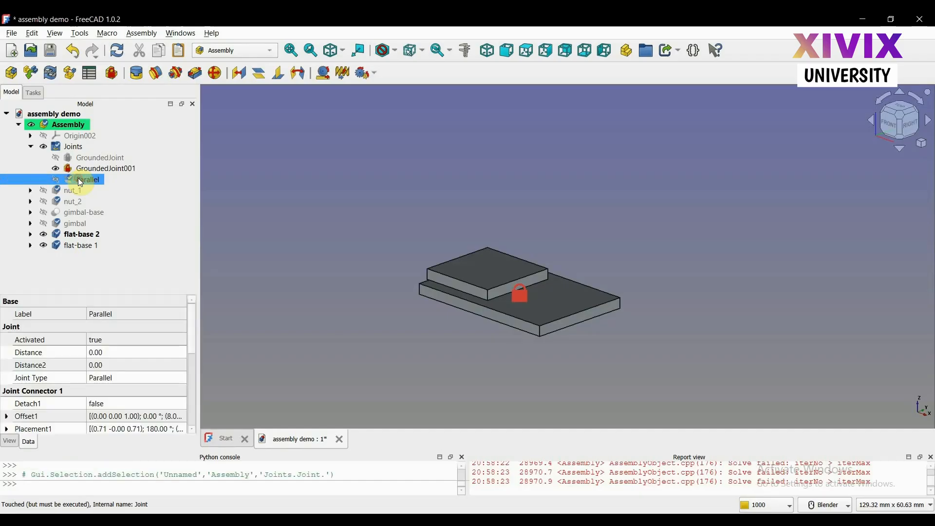
key("Delete")
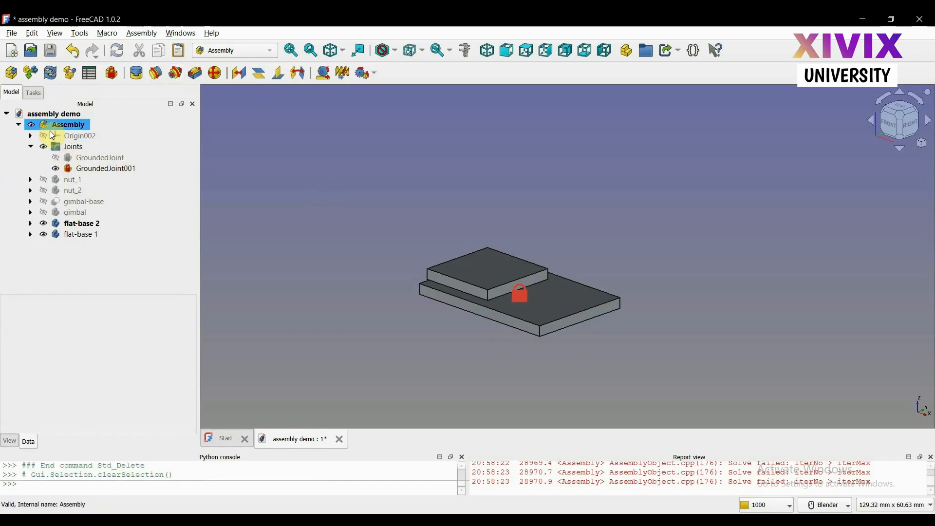
Create a perpendicular joint between the front side face of flat-base 2 and the upper face of flat-base 1
left_click(279, 73)
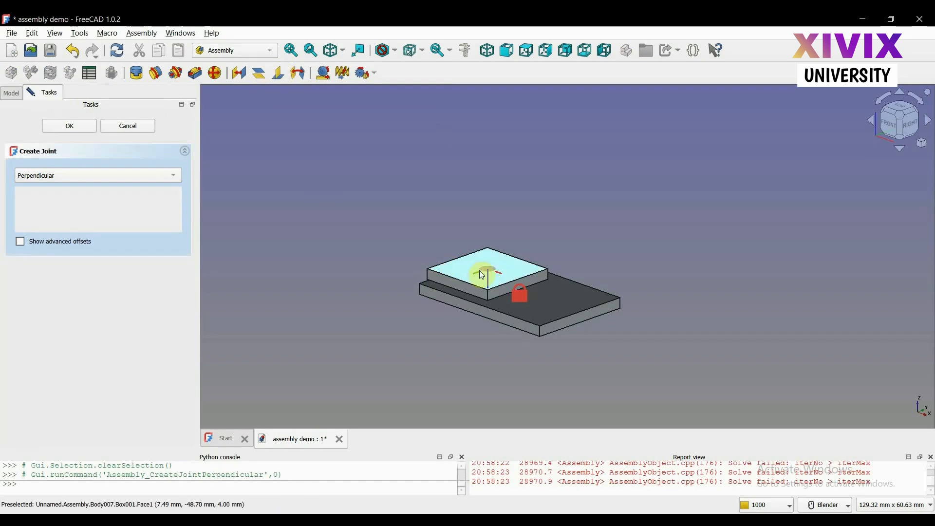
left_click(455, 286)
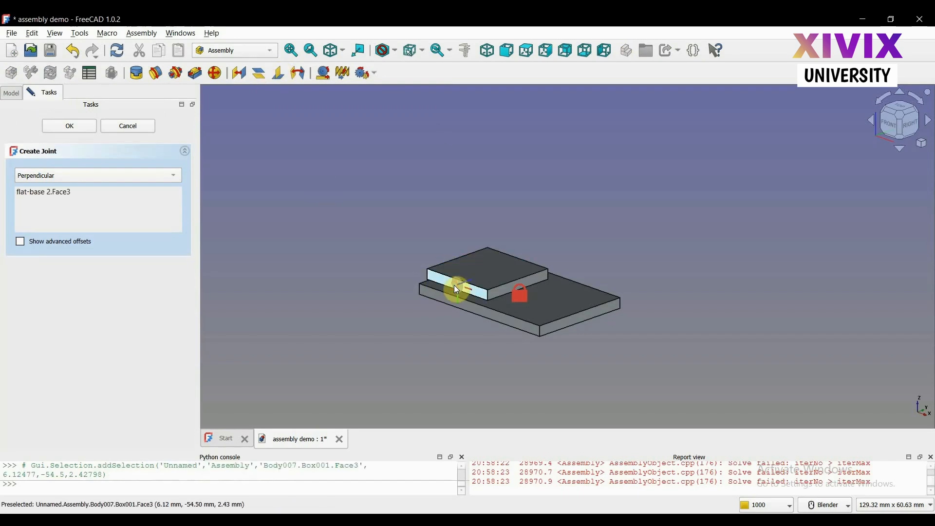
left_click(542, 307)
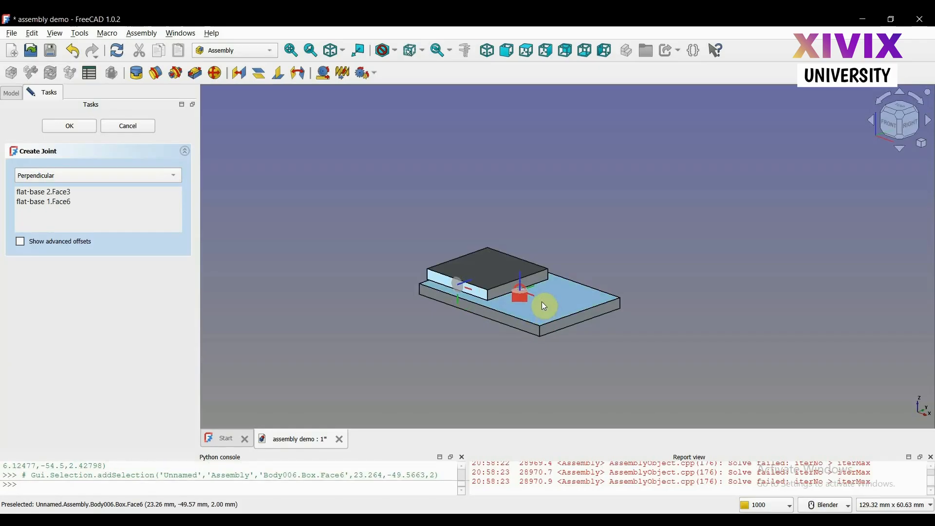
left_click(75, 128)
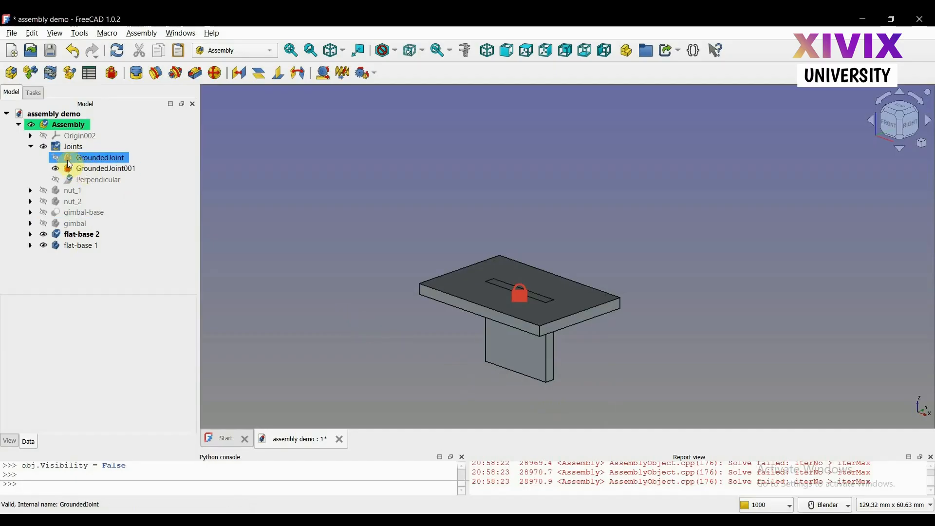
Edit the perpendicular joint, enable its advanced offsets, and set the Z translation of Offset1 to 13 mm
double_click(81, 180)
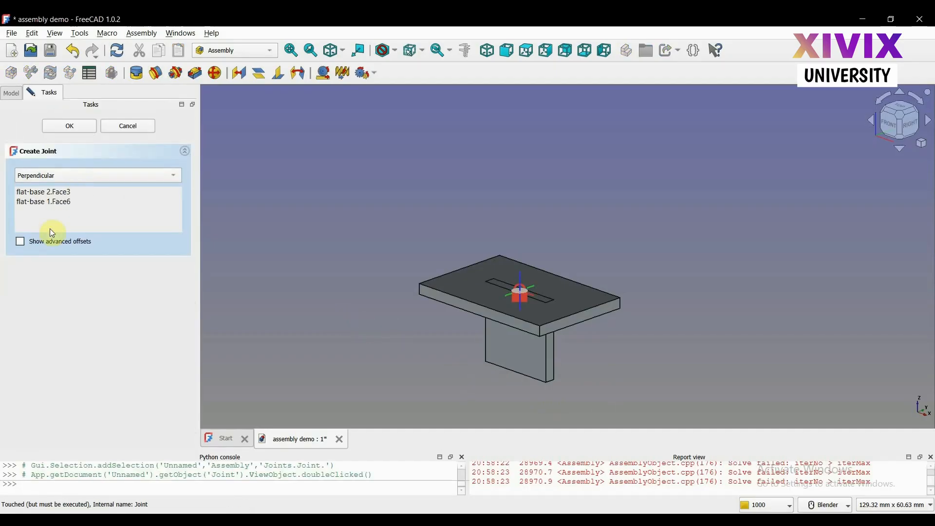
left_click(25, 242)
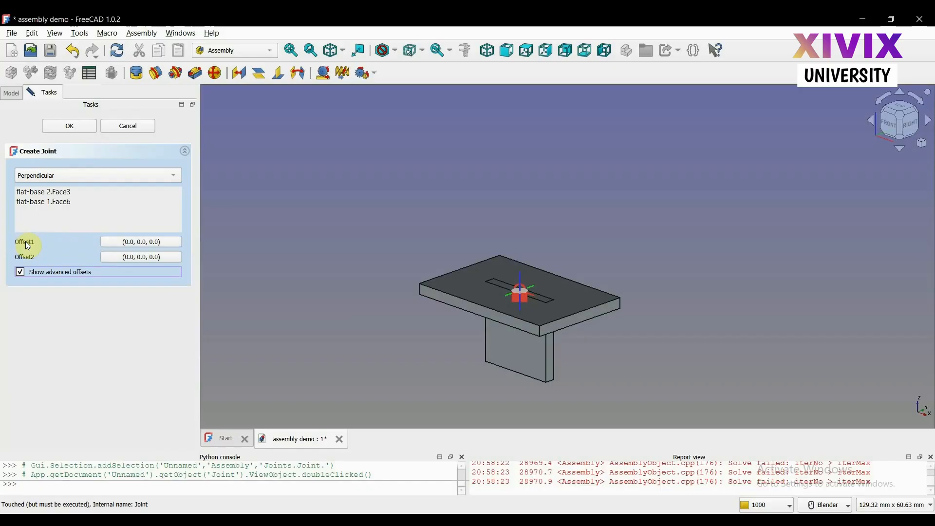
left_click(145, 241)
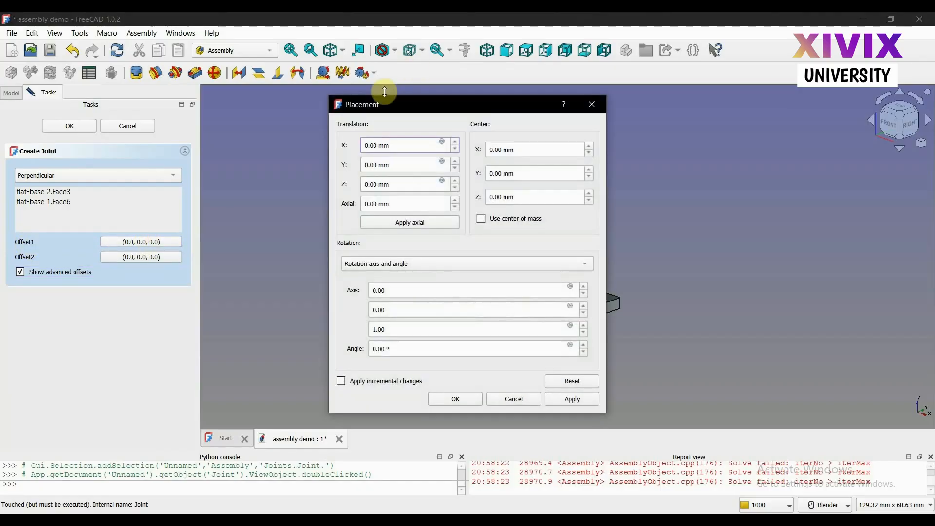
left_click_drag(378, 104, 697, 99)
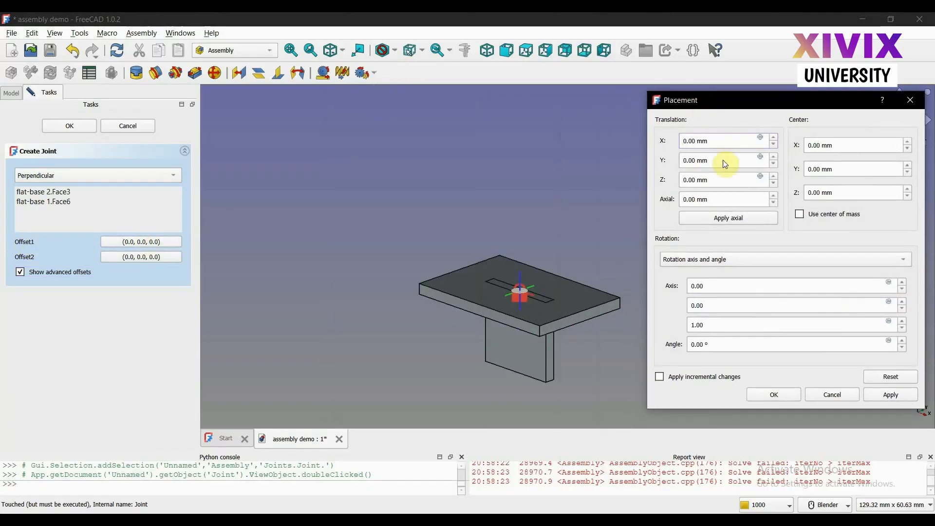
left_click(775, 177)
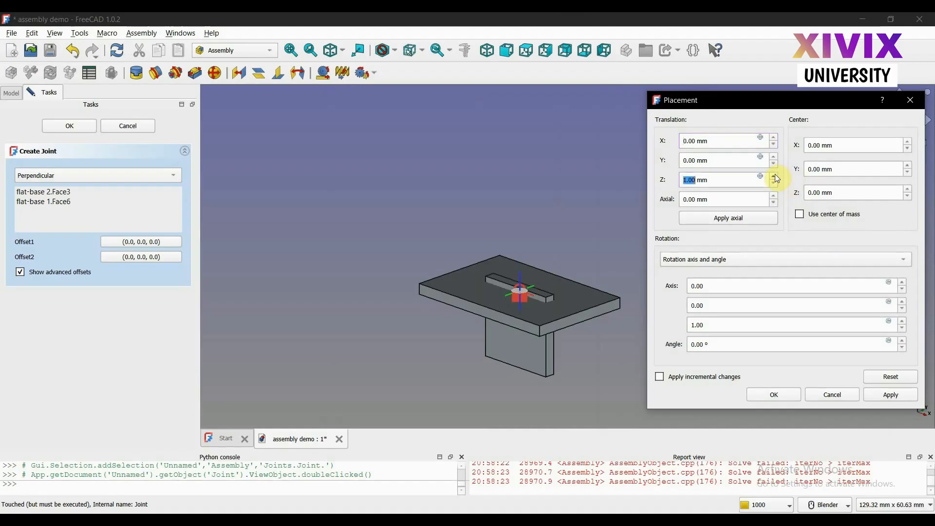
left_click(775, 176)
left_click(775, 177)
left_click(775, 176)
left_click(774, 176)
left_click(774, 177)
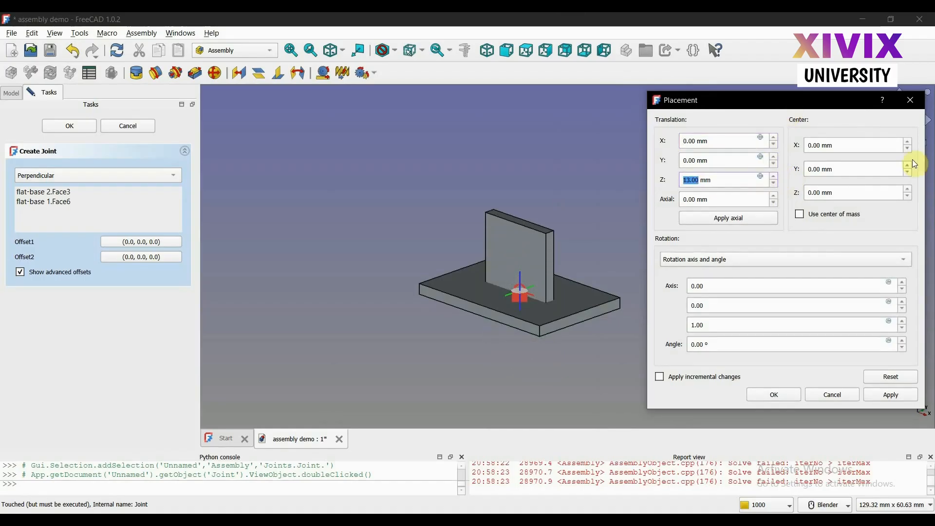
left_click(779, 393)
Look over the separate engine parts in the asem demo document, picking out the connecting rod and the piston
scroll(683, 291, "up", 1)
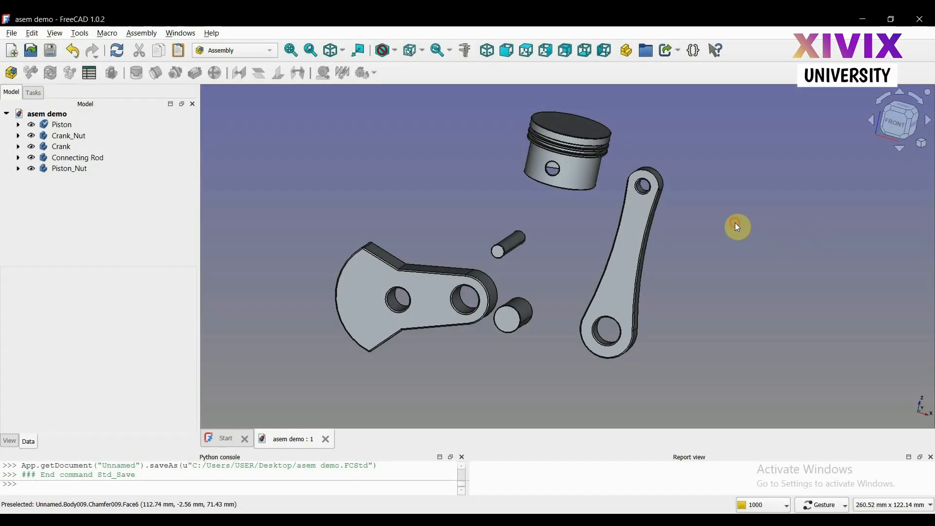
mouse_move(738, 227)
left_mouse_down()
mouse_move(687, 232)
mouse_move(652, 221)
mouse_move(693, 214)
mouse_move(726, 224)
left_mouse_up()
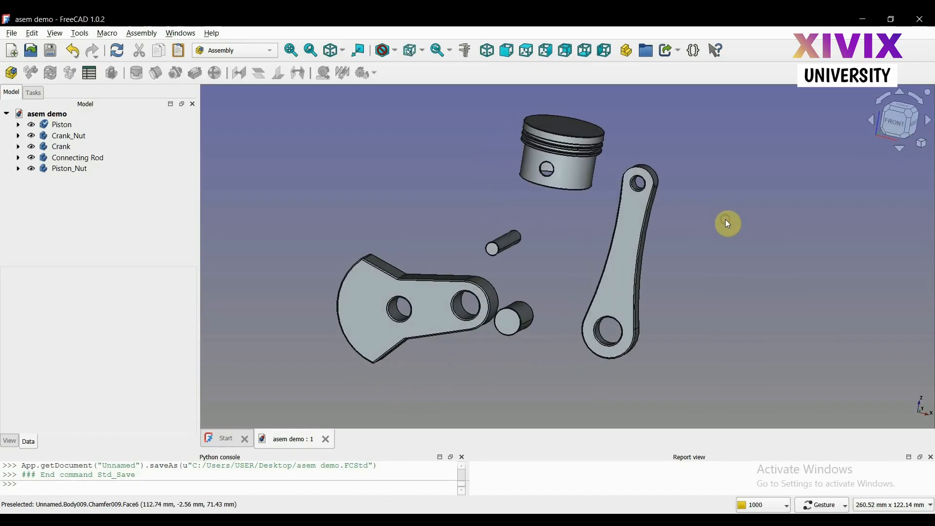
left_click(619, 242)
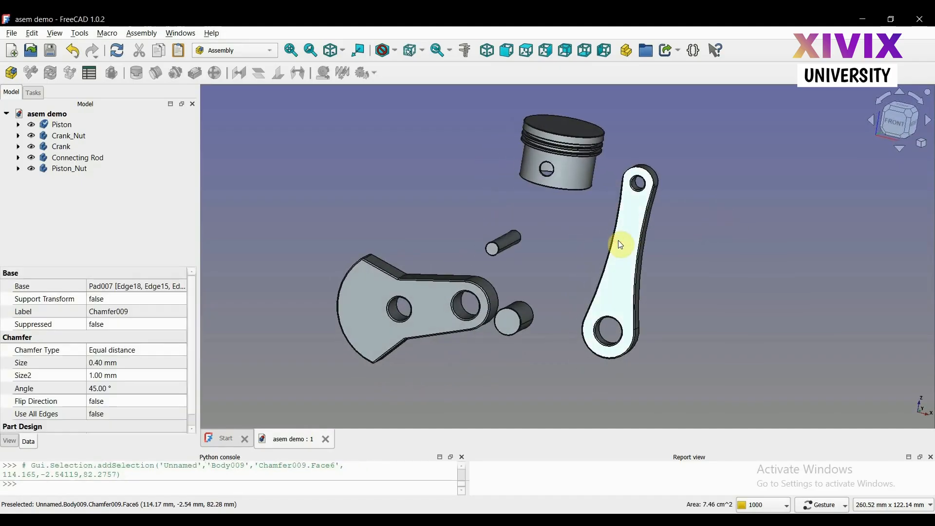
left_click(576, 179)
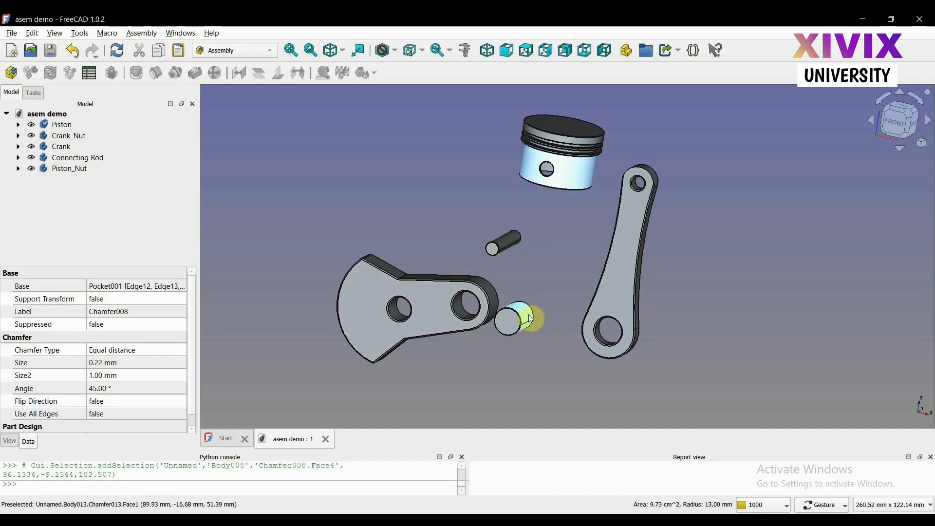
left_click(541, 280)
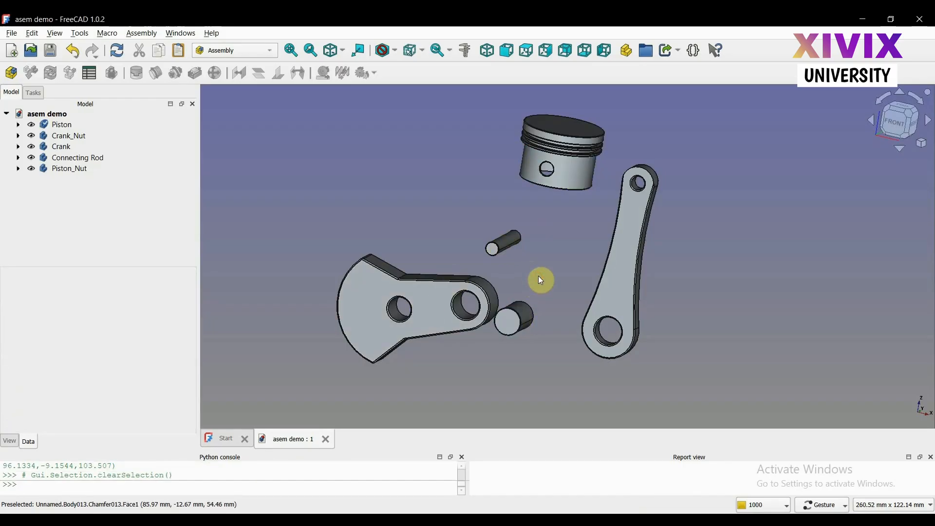
Examine the profile sketch under the Piston's Revolution001 feature and its dimensions, and close it without editing
left_click(18, 125)
left_click(53, 135)
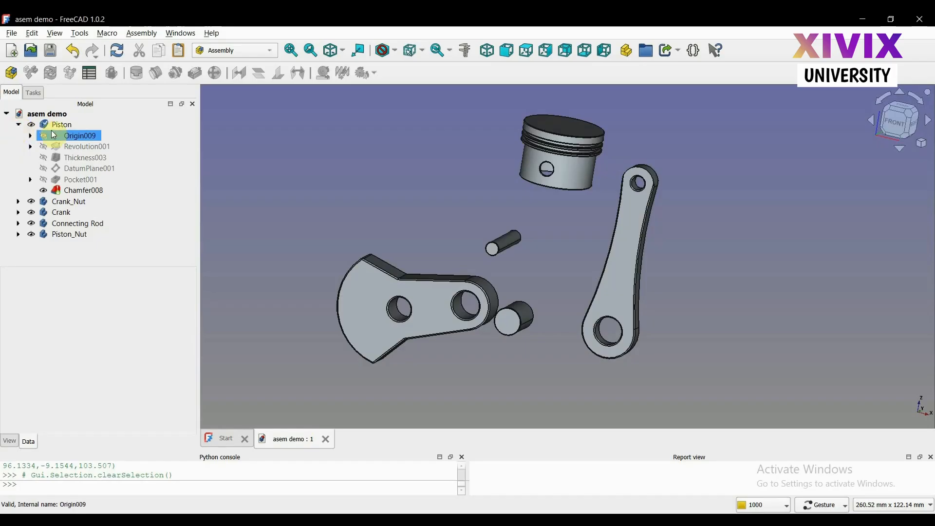
left_click(31, 146)
left_click(92, 159)
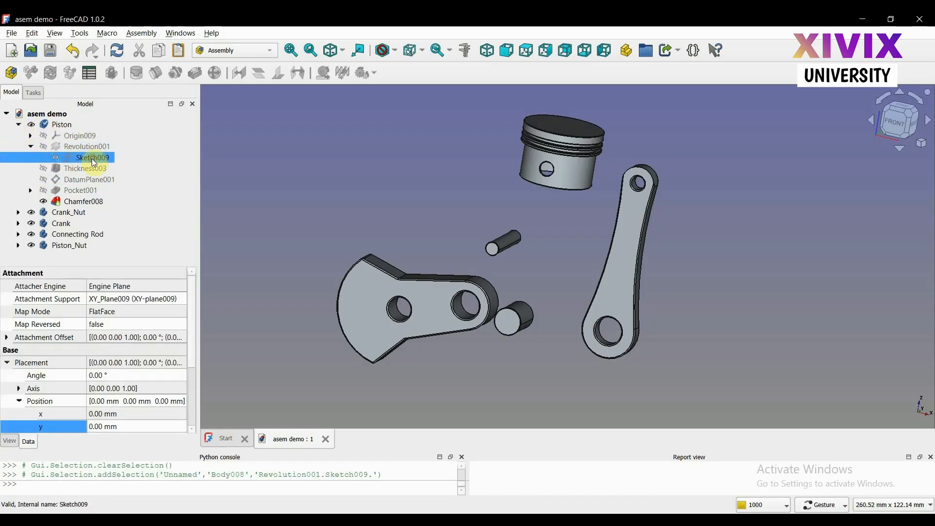
right_click(92, 159)
left_click(146, 28)
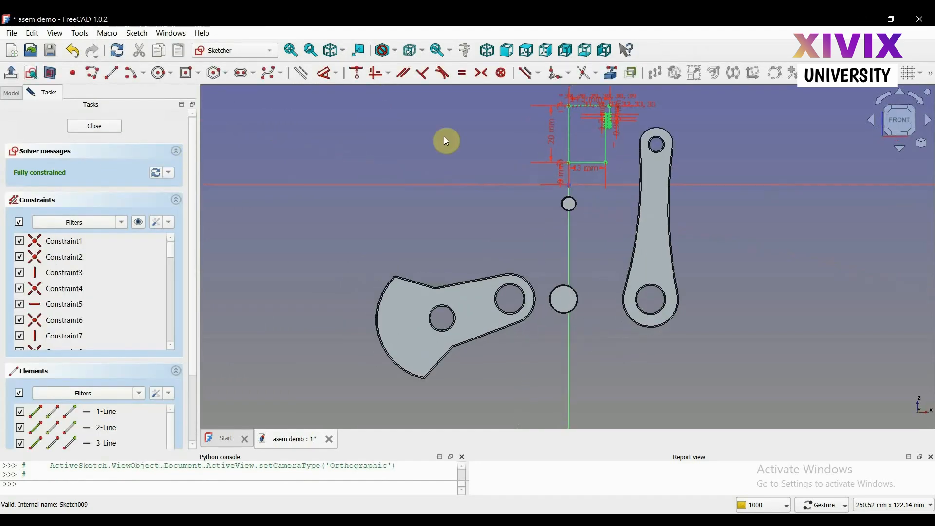
scroll(615, 139, "up", 6)
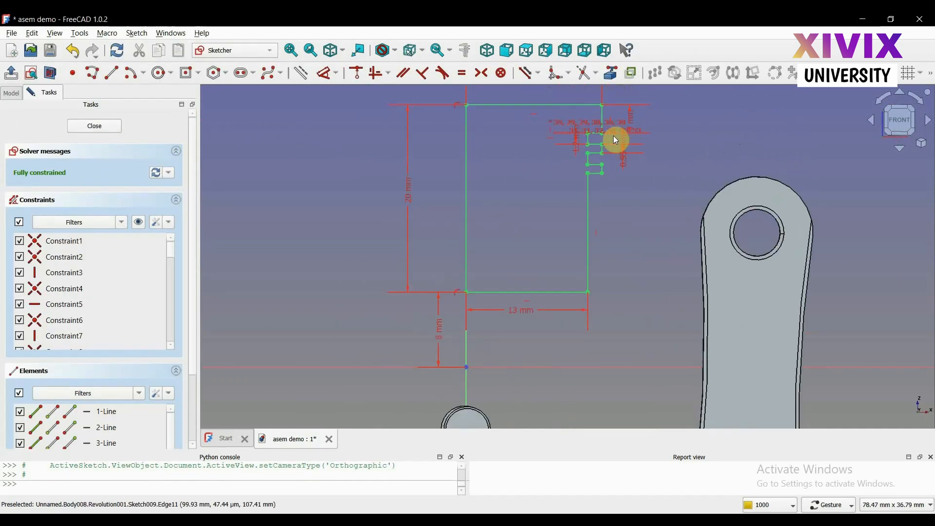
scroll(616, 140, "down", 2)
scroll(513, 127, "down", 3)
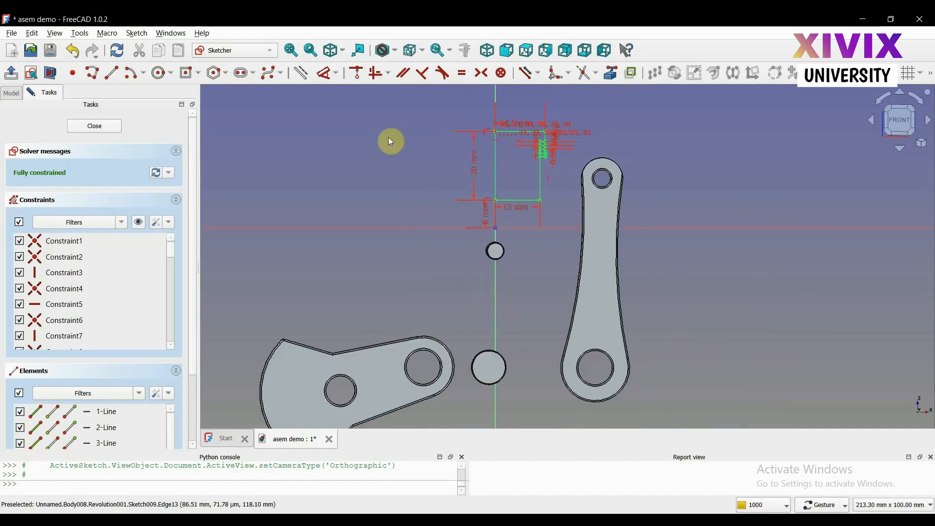
left_click(95, 126)
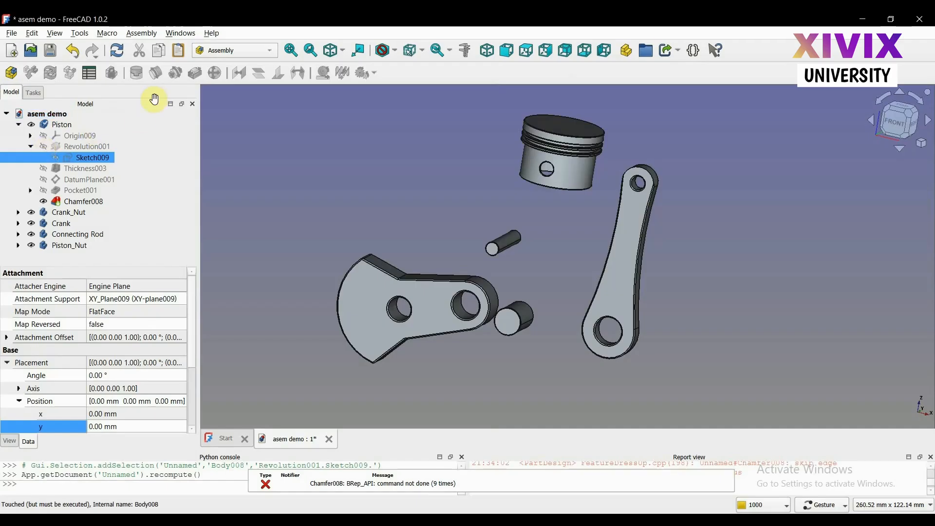
left_click(31, 146)
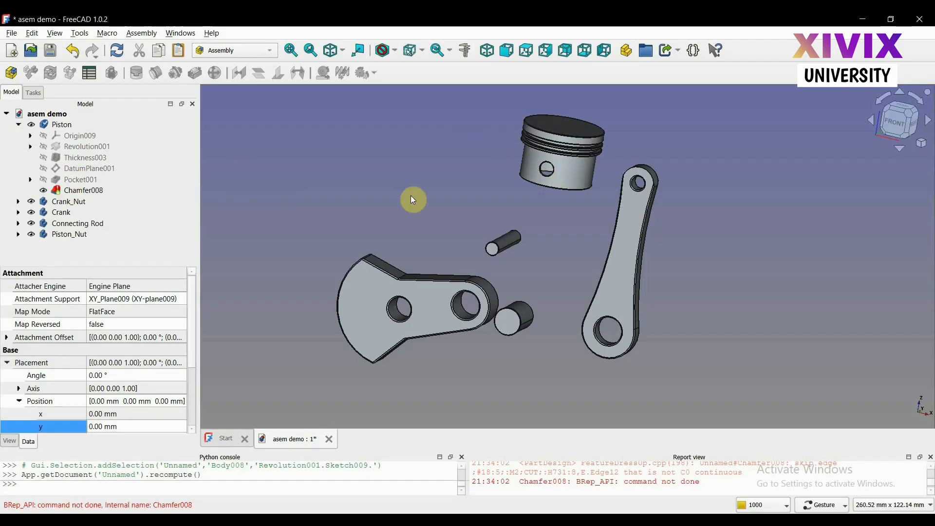
left_click(18, 124)
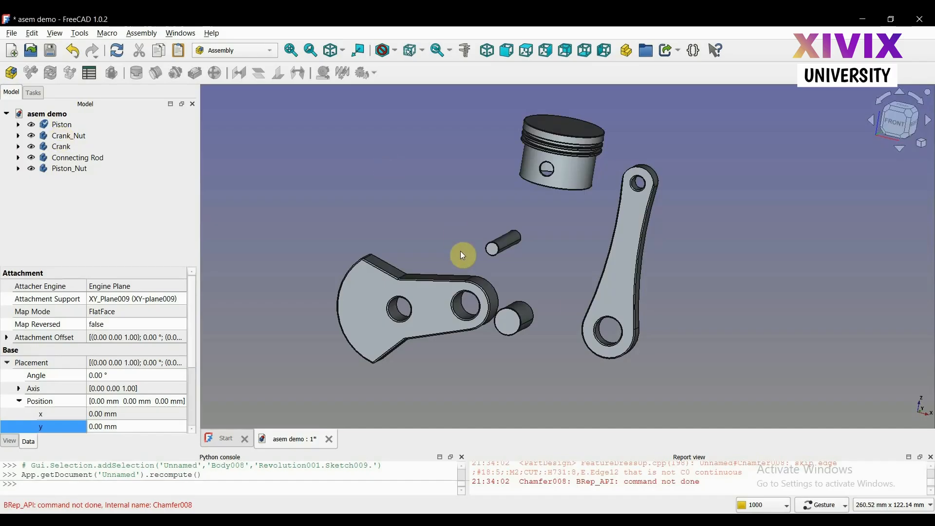
Open the profile sketch under the Connecting Rod's Pad007 feature for viewing
left_click(68, 161)
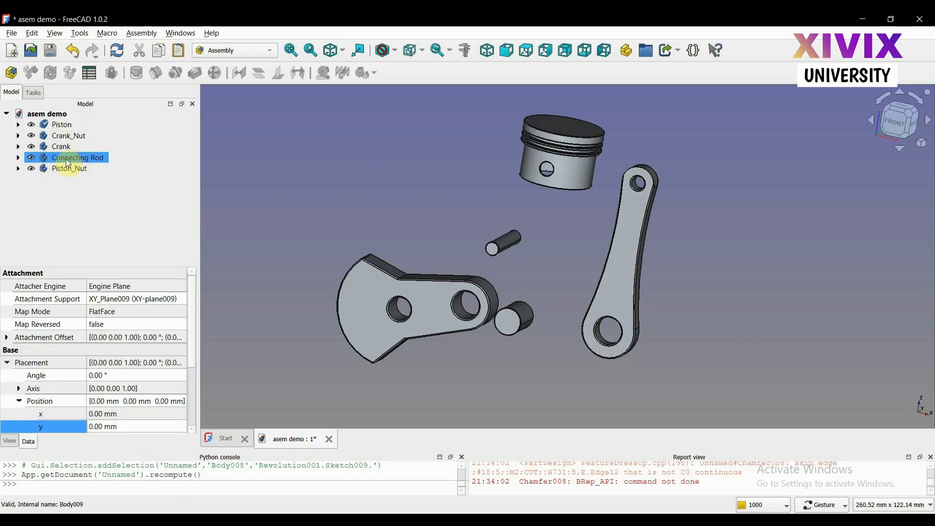
left_click(49, 164)
left_click(18, 158)
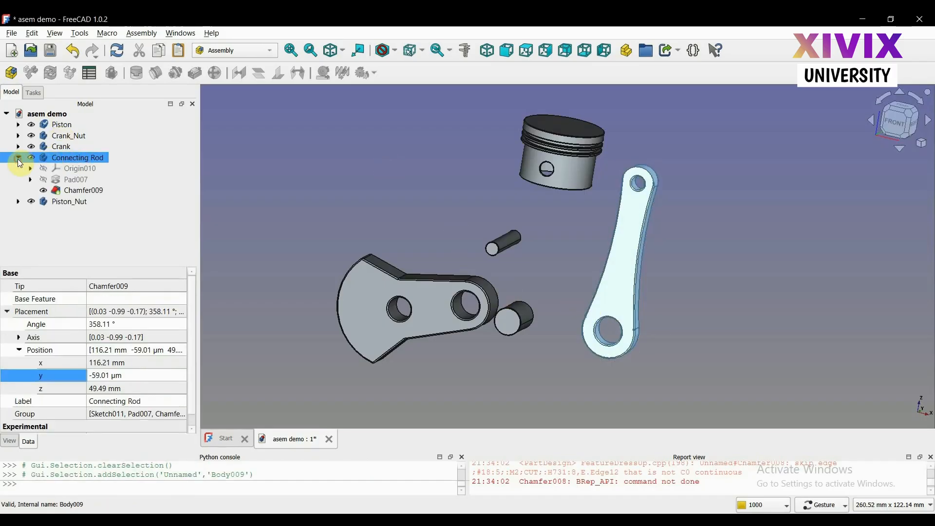
left_click(68, 180)
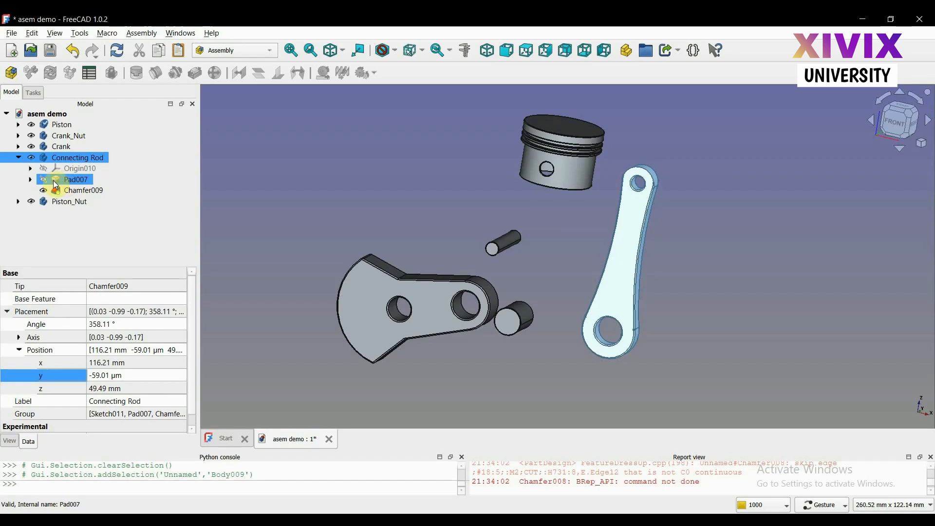
left_click(30, 179)
left_click(83, 191)
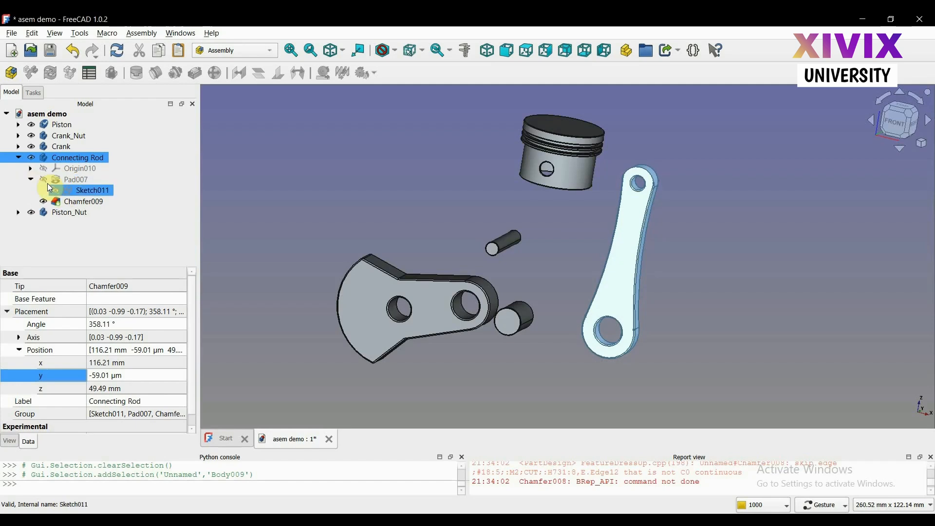
right_click(84, 191)
key("Escape")
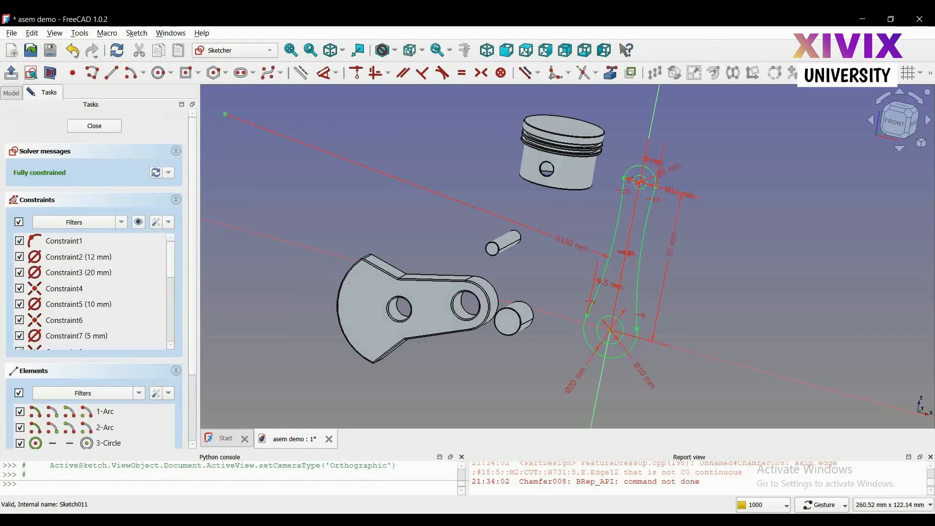
Reposition the 12 mm diameter dimension label at the small end of the connecting rod sketch, clear of the height dimension
scroll(706, 206, "up", 1)
scroll(707, 207, "up", 2)
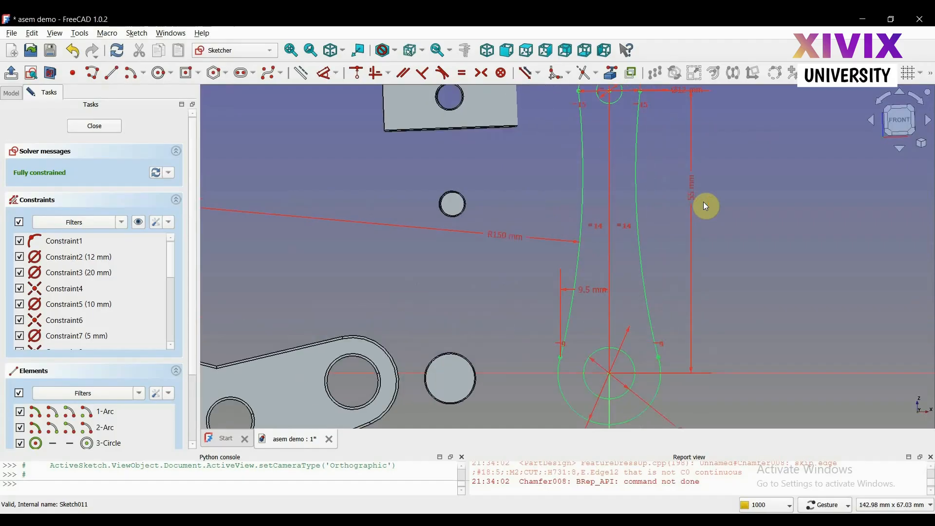
scroll(686, 238, "down", 2)
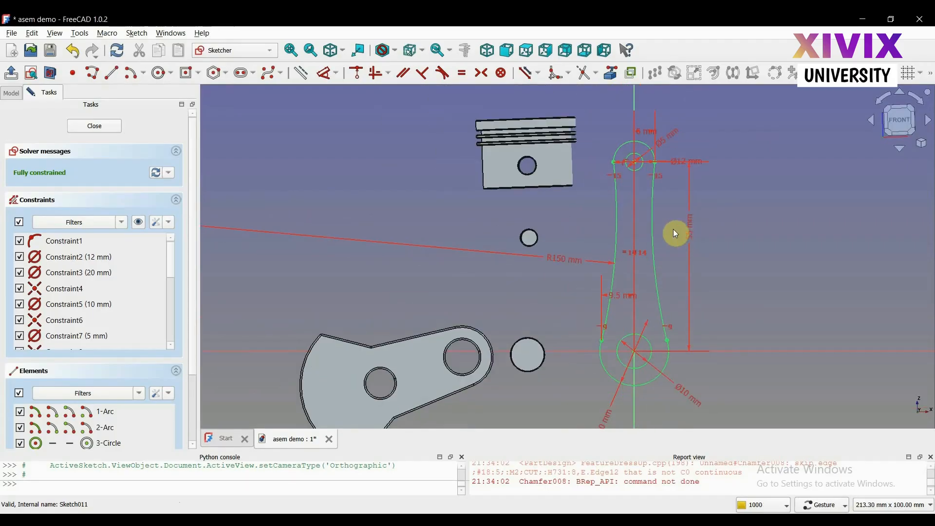
scroll(651, 174, "up", 2)
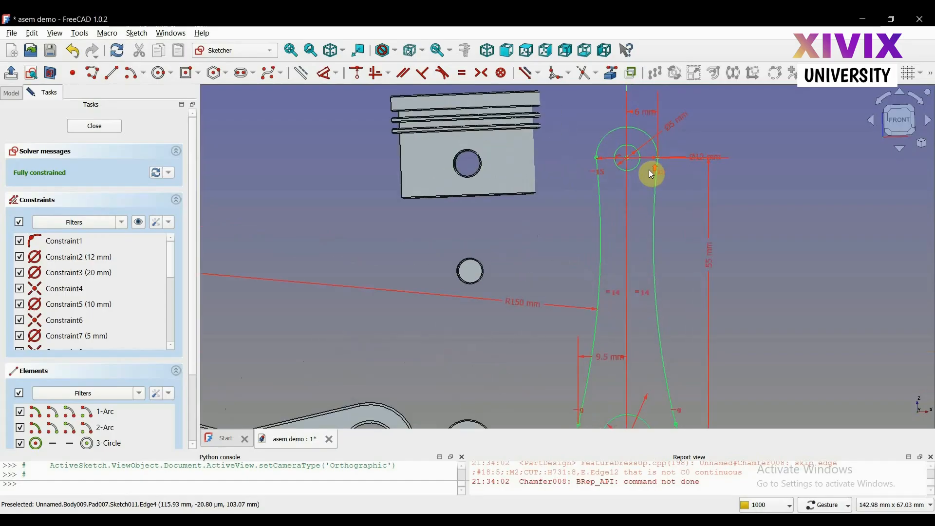
left_click(677, 128)
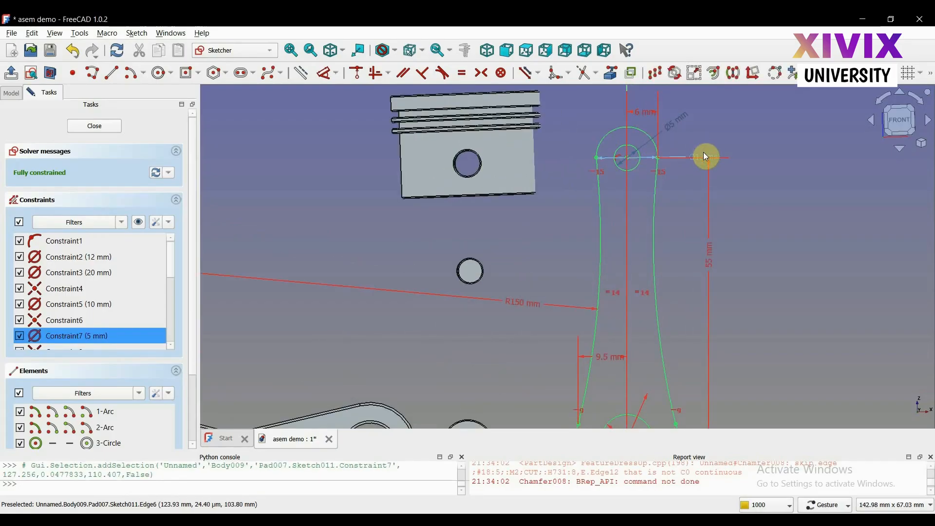
left_click_drag(704, 153, 726, 144)
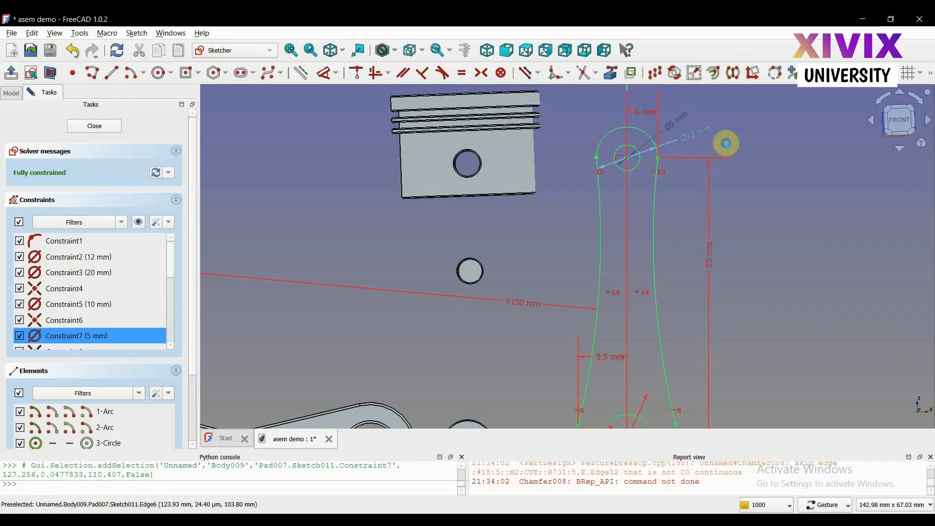
scroll(727, 143, "down", 1)
scroll(696, 361, "up", 1)
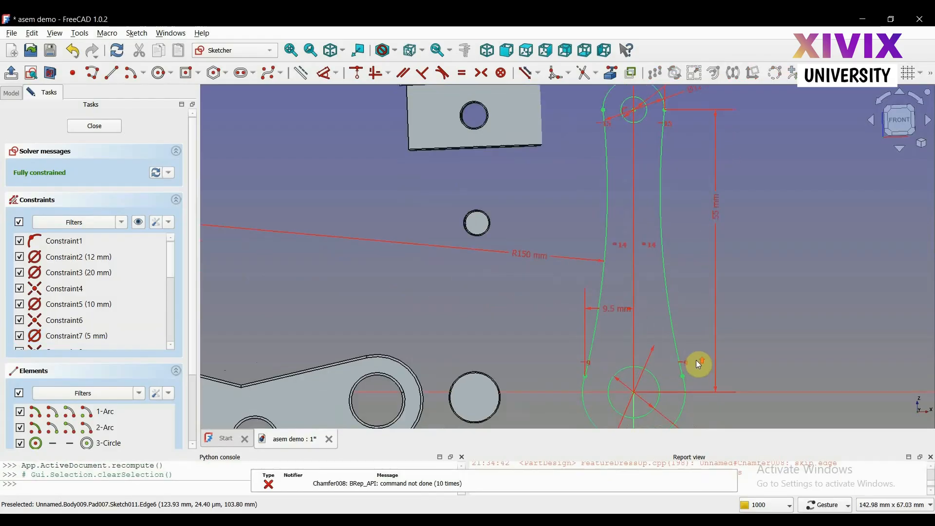
Examine the dimensions around the connecting rod's large end and its side arcs, and close the sketch
scroll(700, 365, "up", 2)
key("Down")
key("Down")
key("Down")
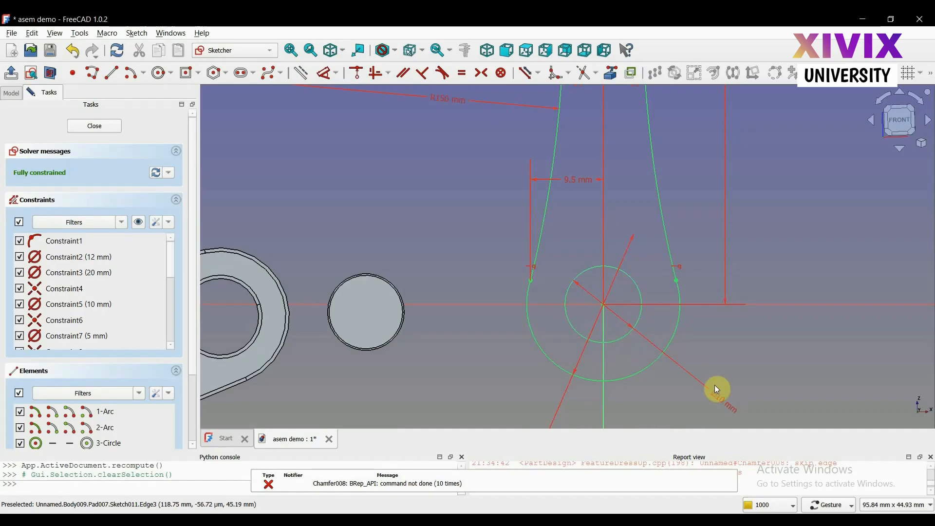
left_click_drag(715, 394, 725, 389)
scroll(719, 382, "down", 1)
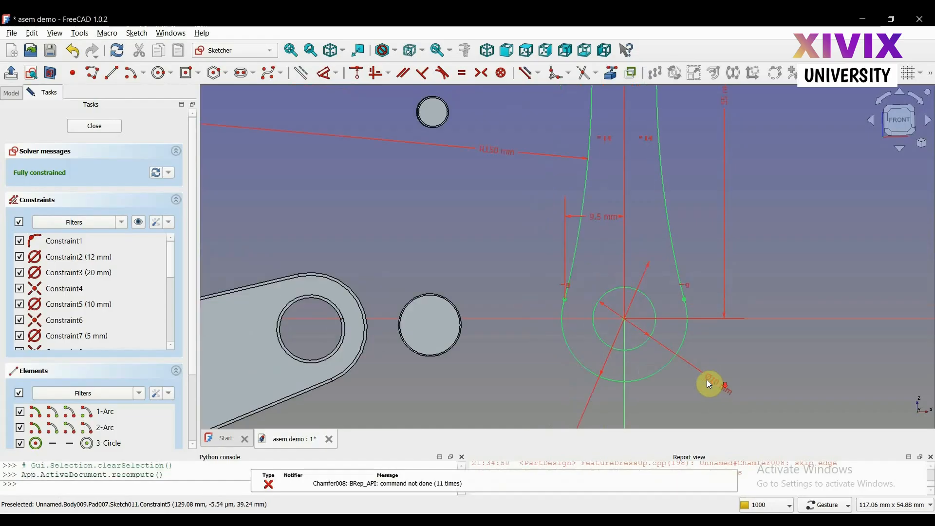
key("Down")
key("Down")
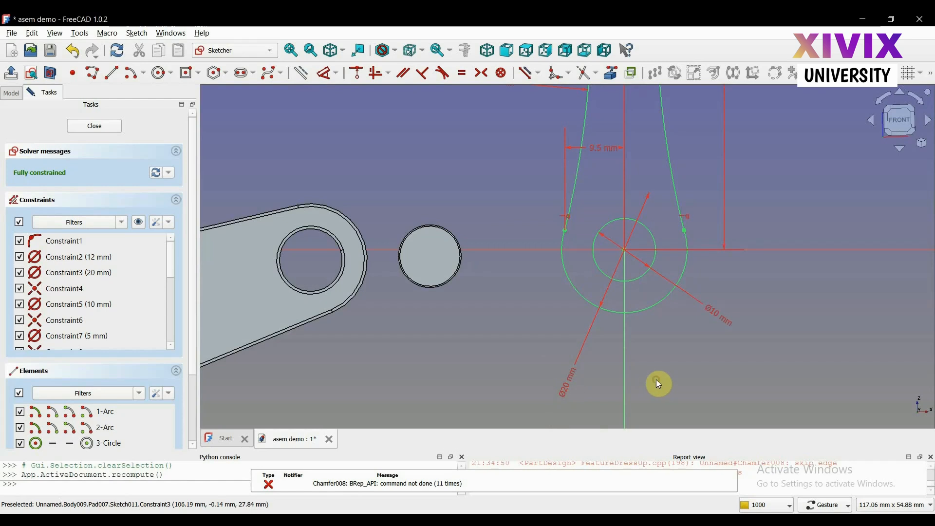
key("Right")
key("Right")
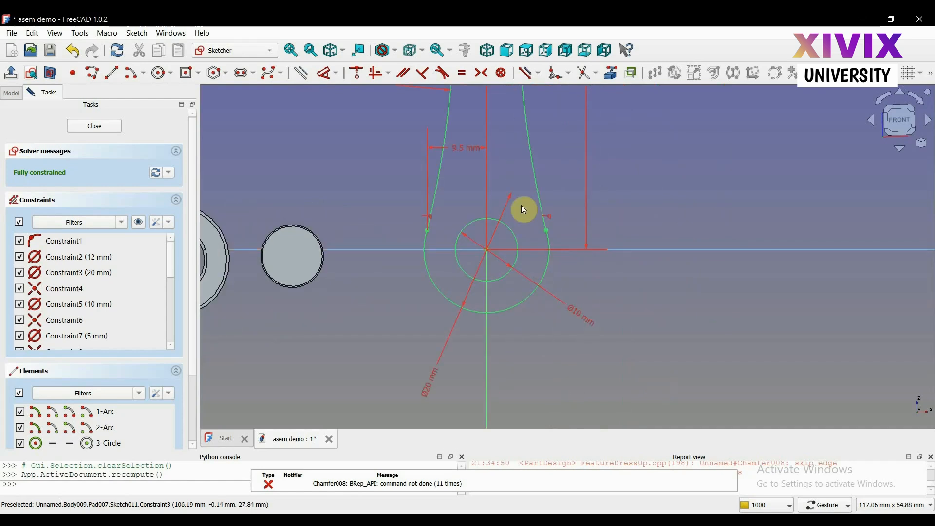
scroll(536, 210, "down", 3)
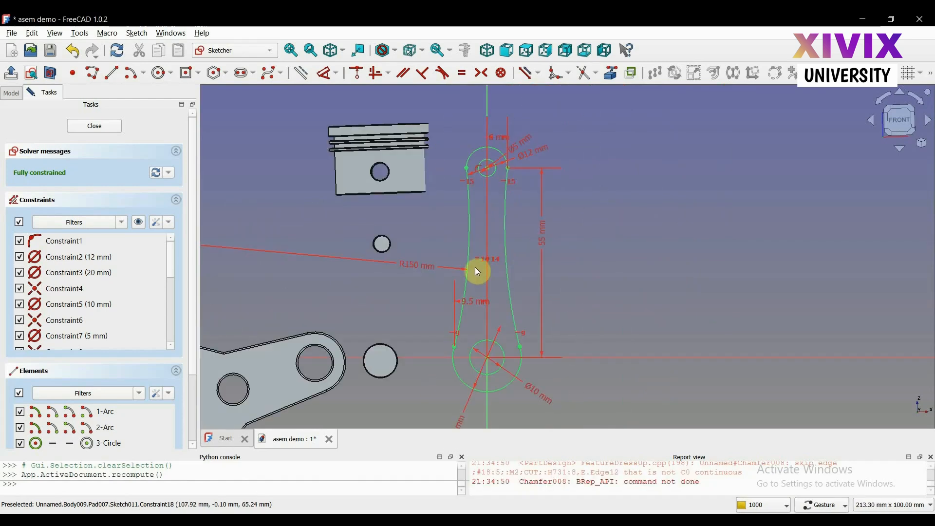
scroll(475, 267, "up", 2)
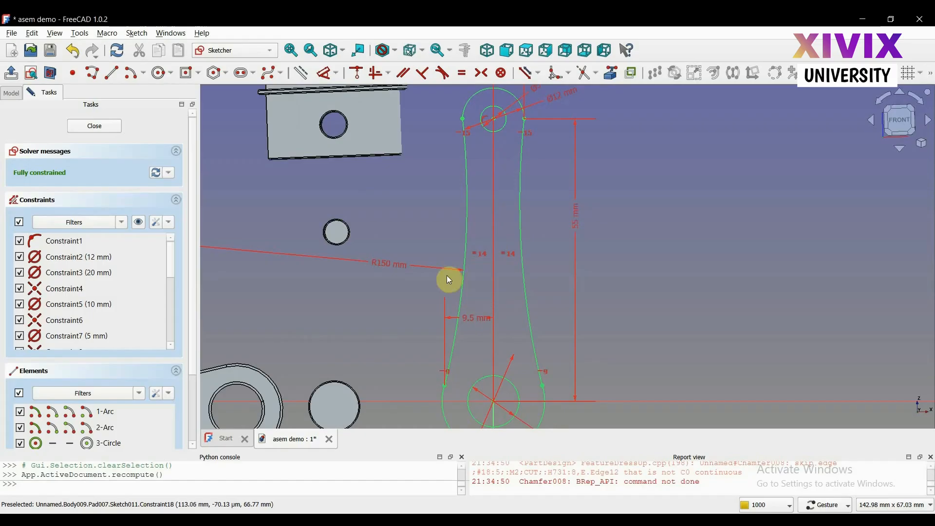
left_click(118, 126)
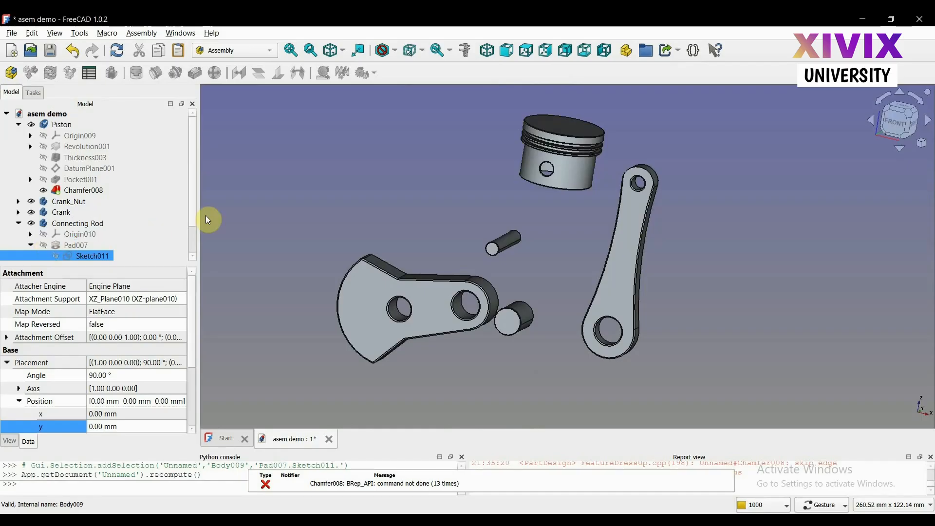
Collapse the Connecting Rod's Pad007 feature and open the profile sketch under the Crank's Pad009 feature
scroll(190, 216, "down", 1)
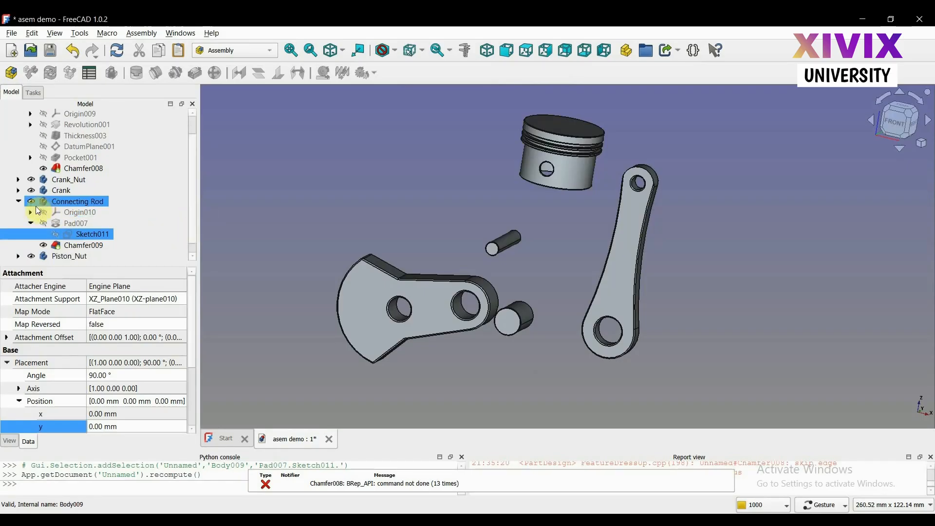
left_click(31, 223)
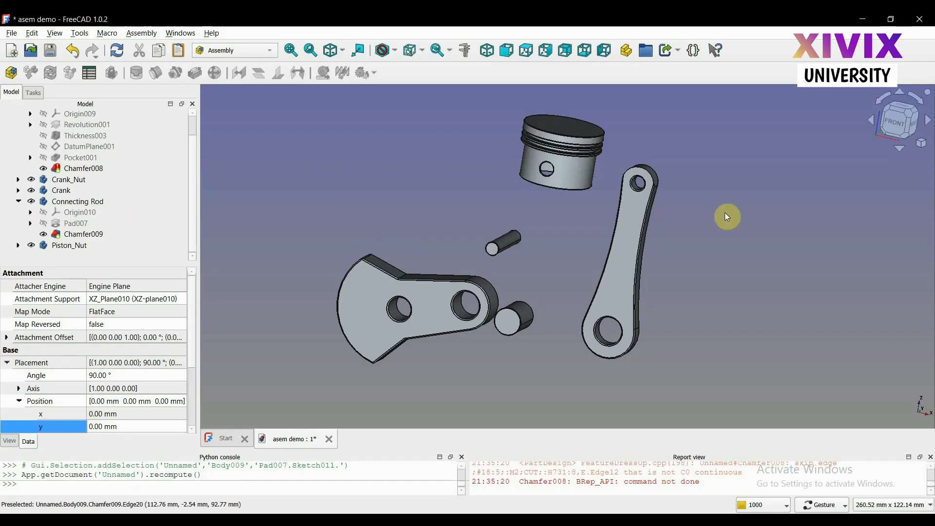
mouse_move(703, 214)
left_mouse_down()
mouse_move(668, 211)
mouse_move(704, 217)
left_mouse_up()
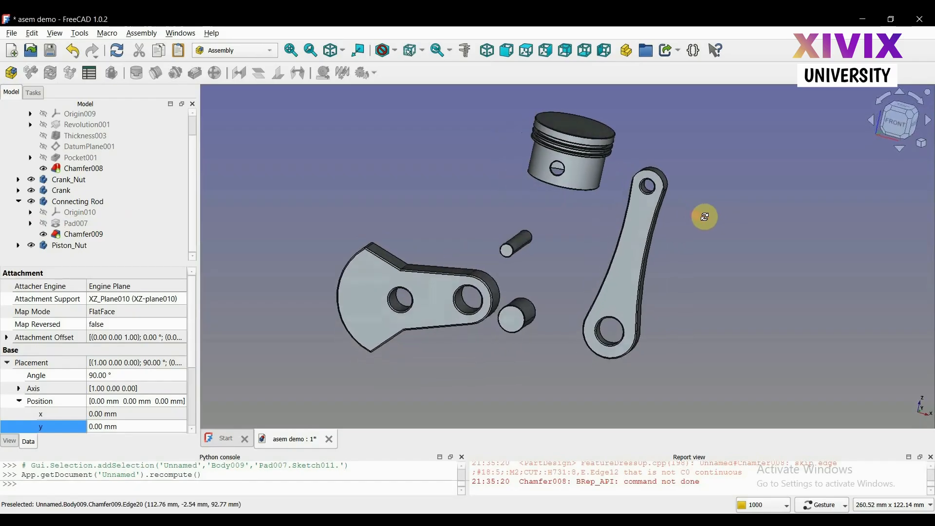
left_click(17, 192)
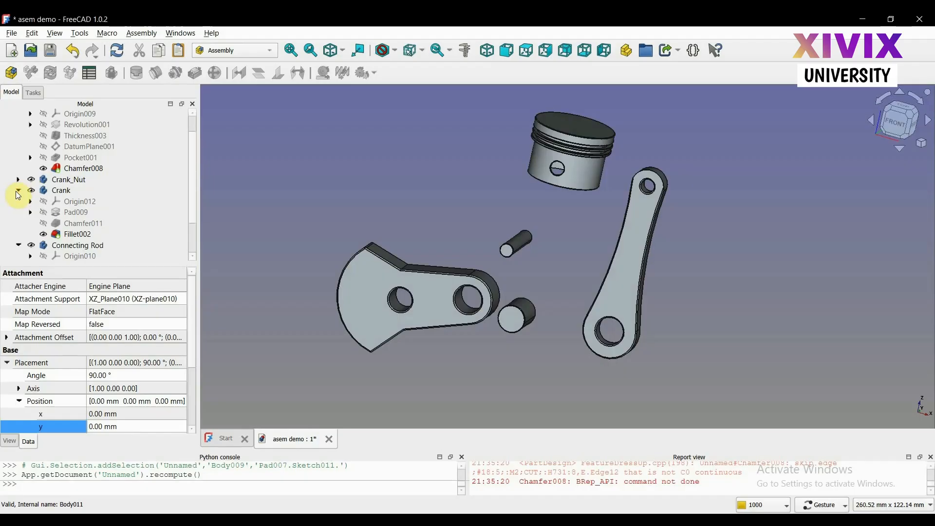
left_click(30, 212)
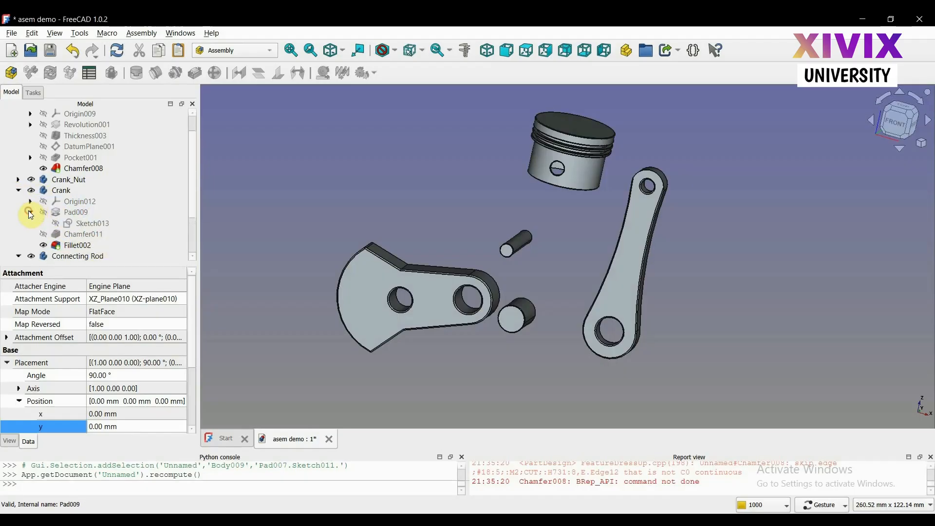
left_click(61, 223)
right_click(80, 225)
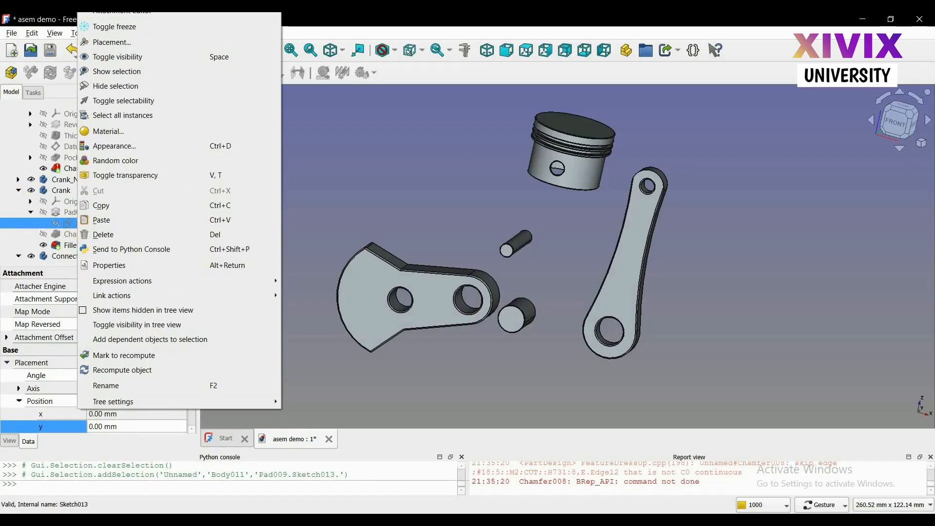
left_click(158, 4)
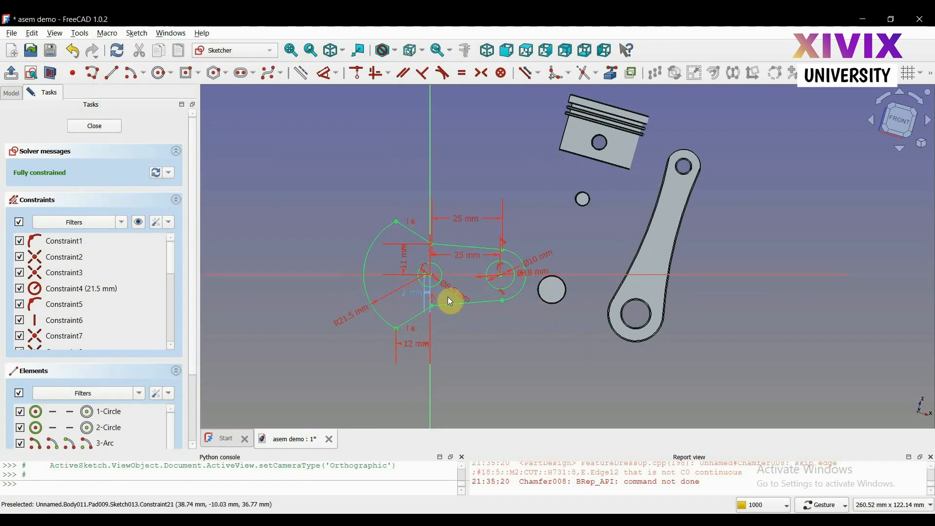
Examine the crank sketch's dimensions, shift the 10 mm hole's diameter label away from the 18 mm one, and close the sketch
scroll(419, 292, "up", 5)
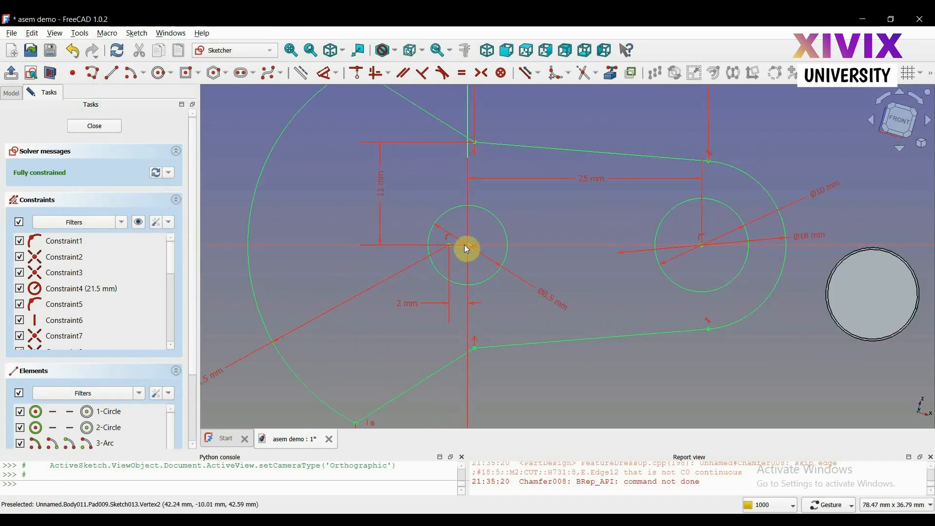
scroll(688, 251, "down", 2)
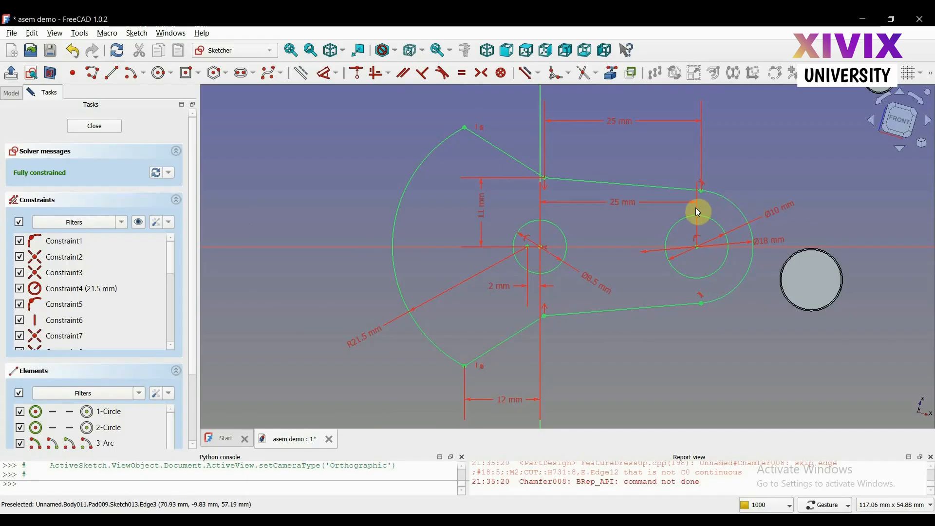
left_click_drag(774, 208, 731, 192)
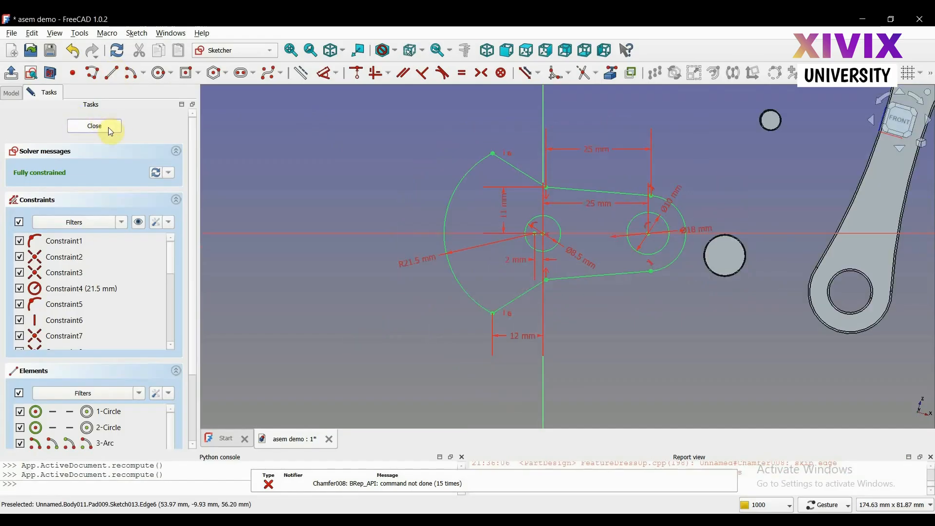
left_click(94, 126)
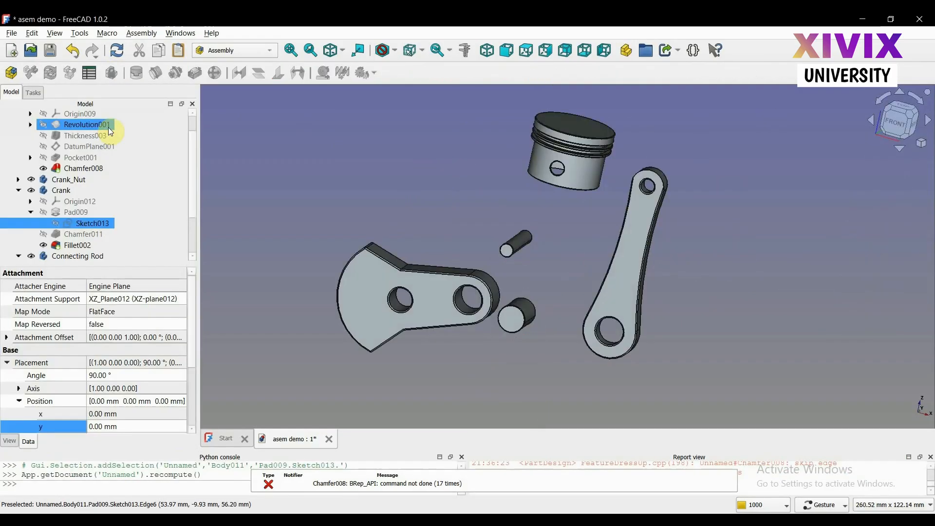
Collapse the Crank, Connecting Rod and Piston bodies in the model tree
left_click_drag(541, 256, 507, 253)
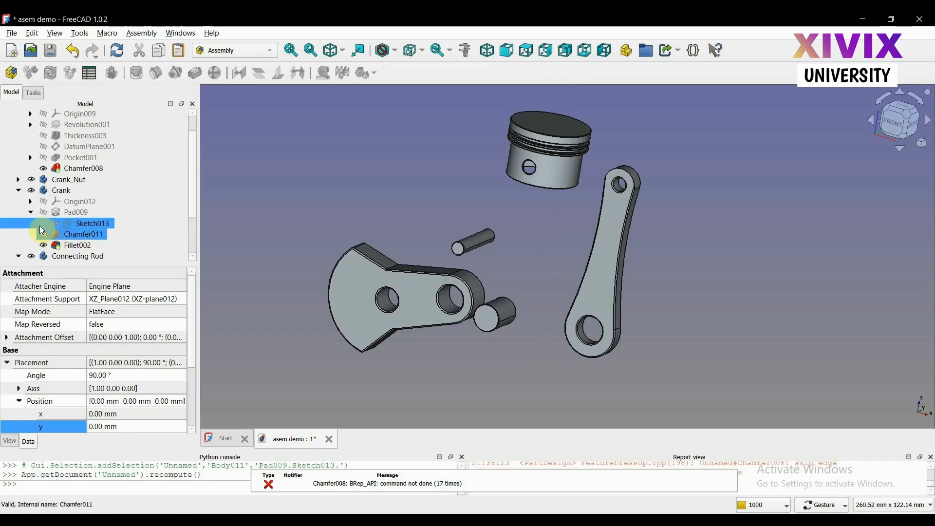
left_click(18, 190)
left_click(19, 200)
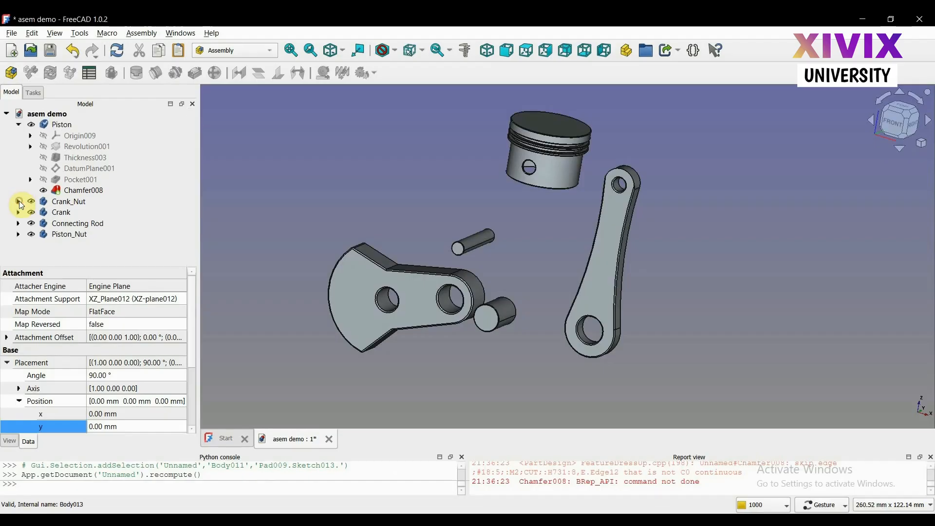
left_click(19, 126)
left_click(60, 147)
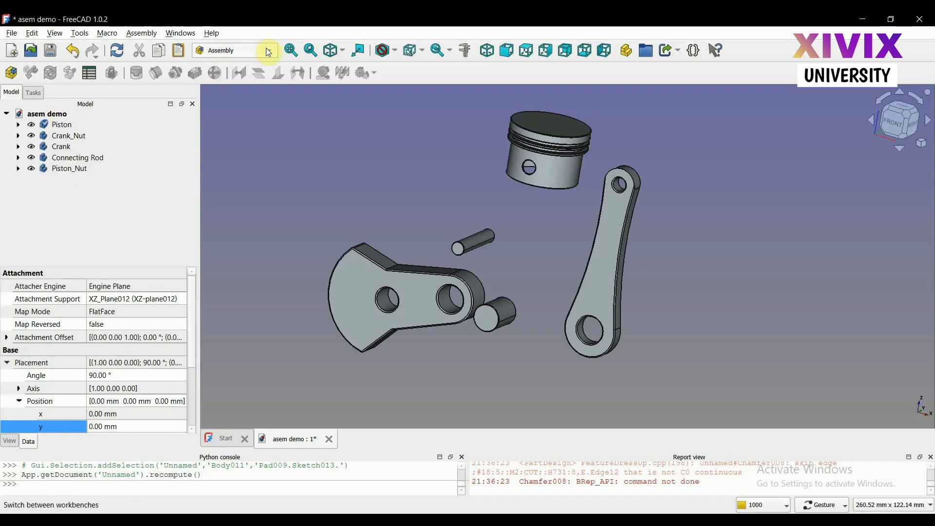
Create a new assembly object in the asem demo document with the Assembly workbench
left_click(247, 50)
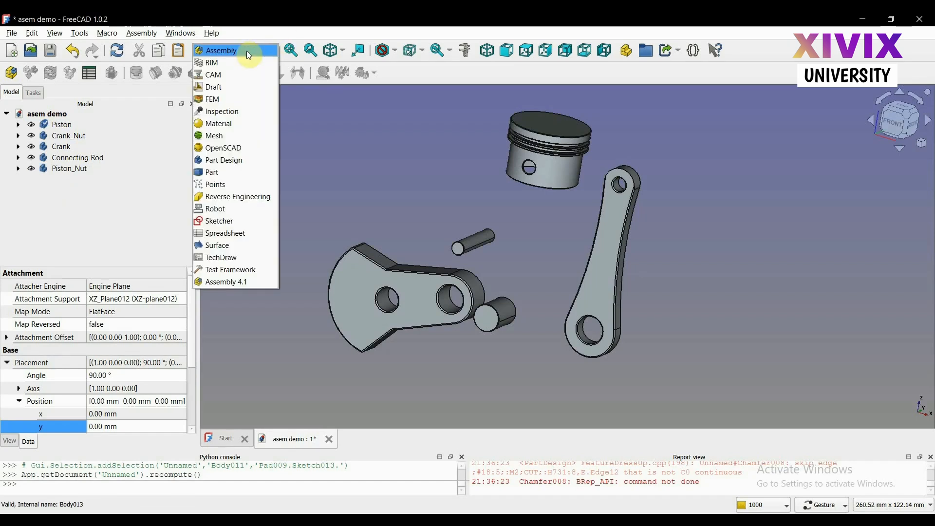
left_click(232, 158)
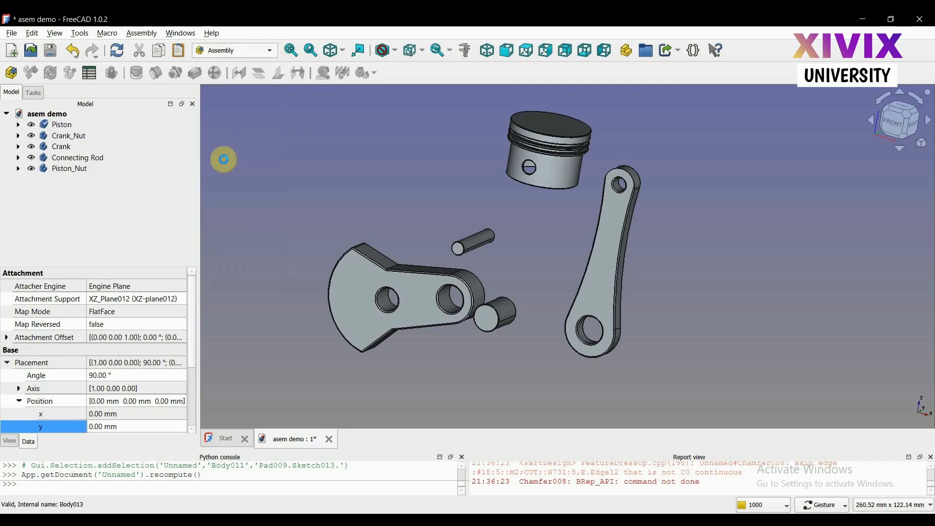
left_click(11, 75)
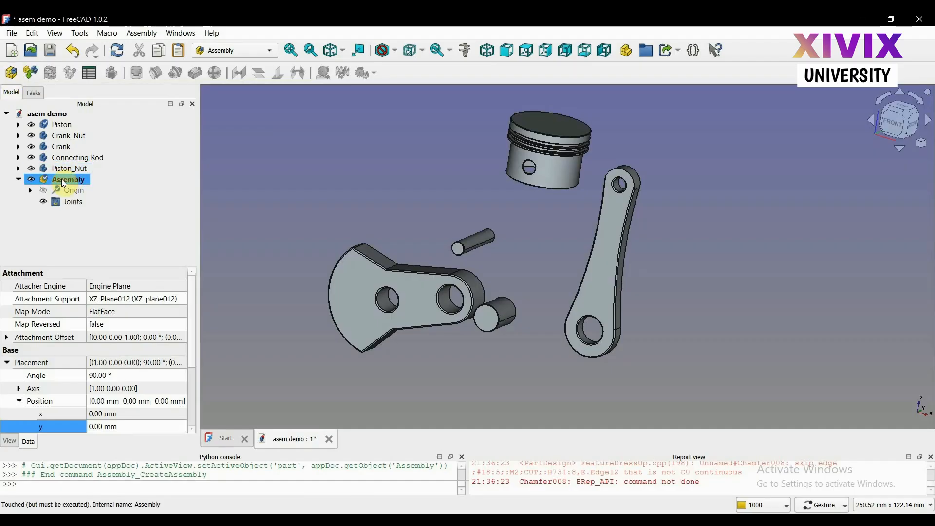
left_click(56, 226)
left_click(61, 146)
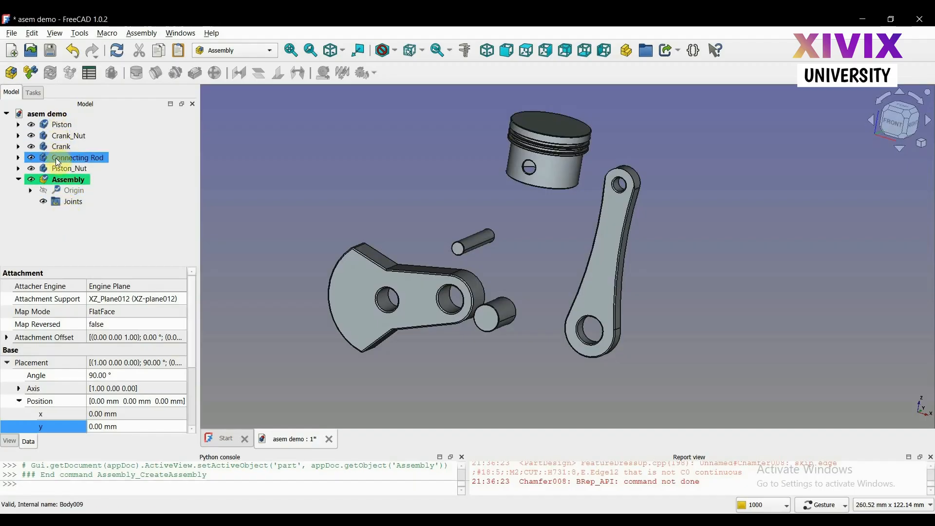
left_click(67, 168)
left_click(61, 146)
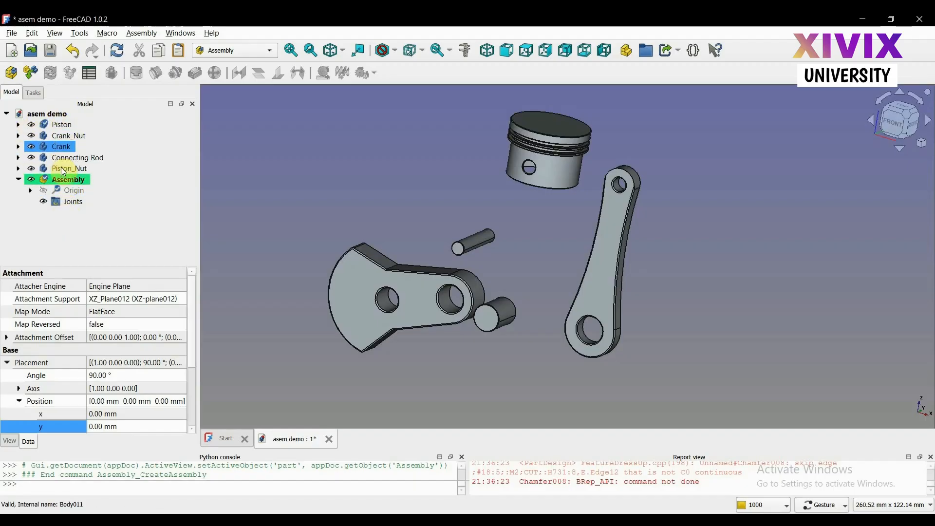
Move the Piston, Crank_Nut, Crank, Connecting Rod and Piston_Nut bodies together into the Assembly and collapse the Piston body
left_click(57, 125)
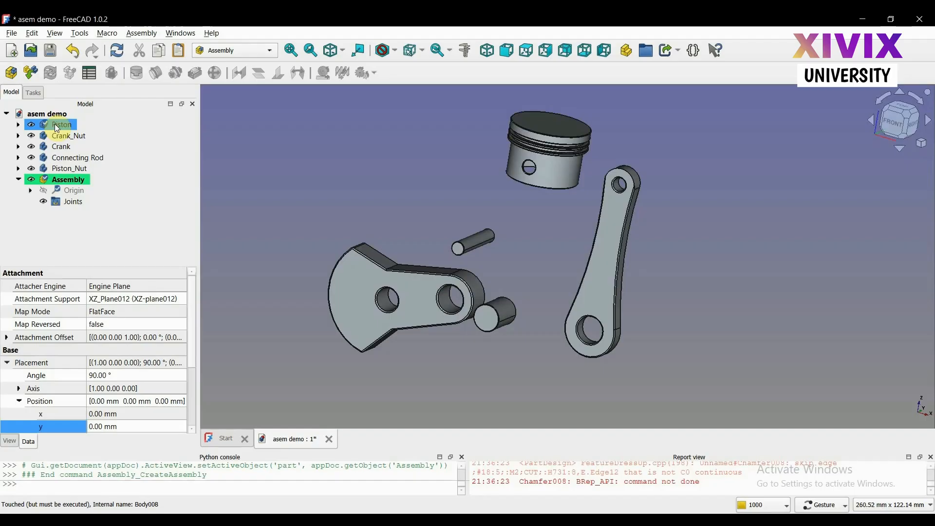
left_click(57, 132, "ctrl")
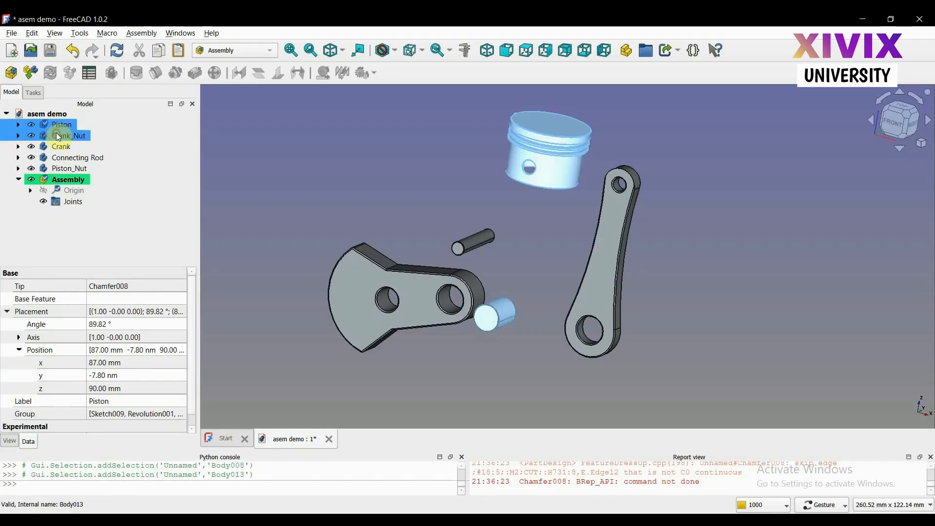
left_click(54, 146, "ctrl")
left_click(56, 158, "ctrl")
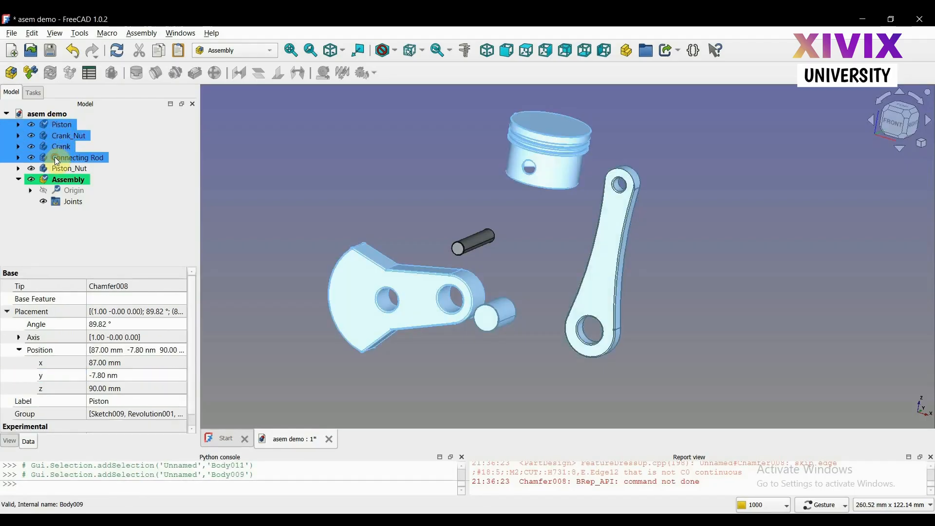
left_click(51, 166, "ctrl")
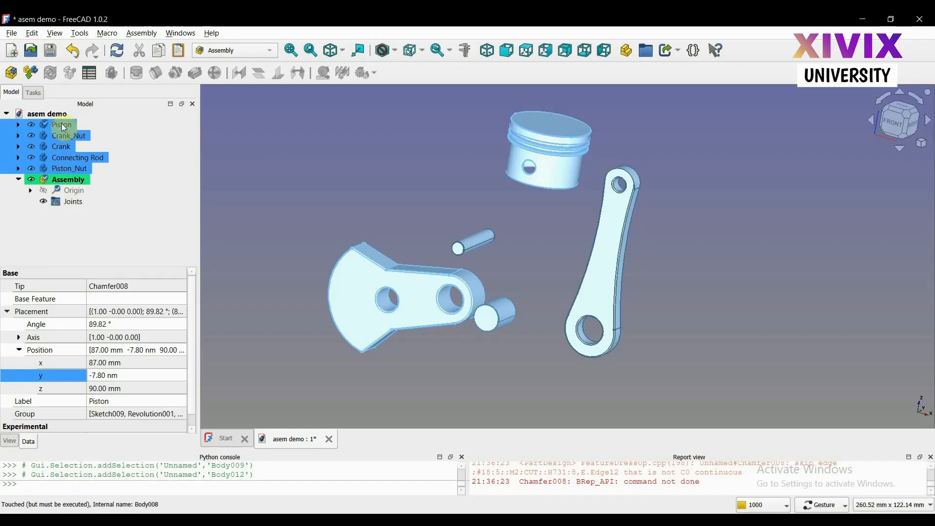
left_click_drag(64, 128, 74, 183)
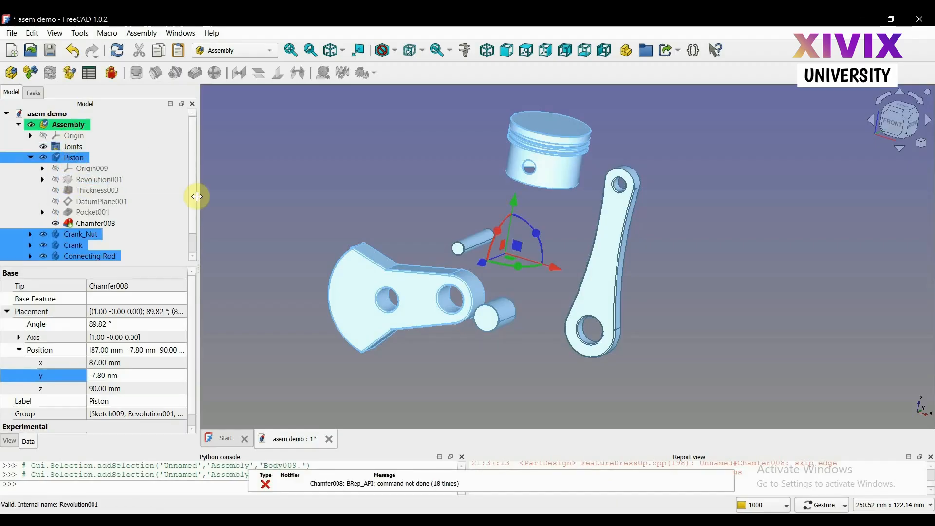
left_click(270, 216)
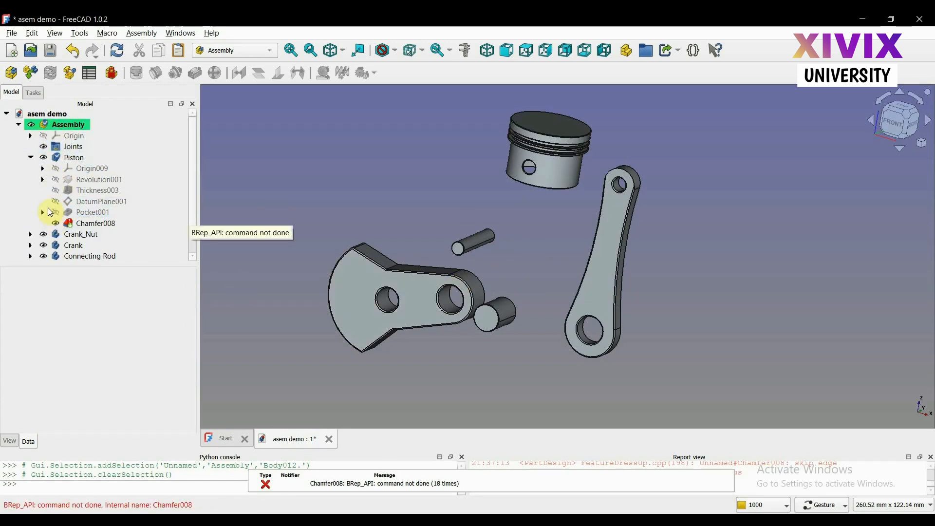
left_click(32, 157)
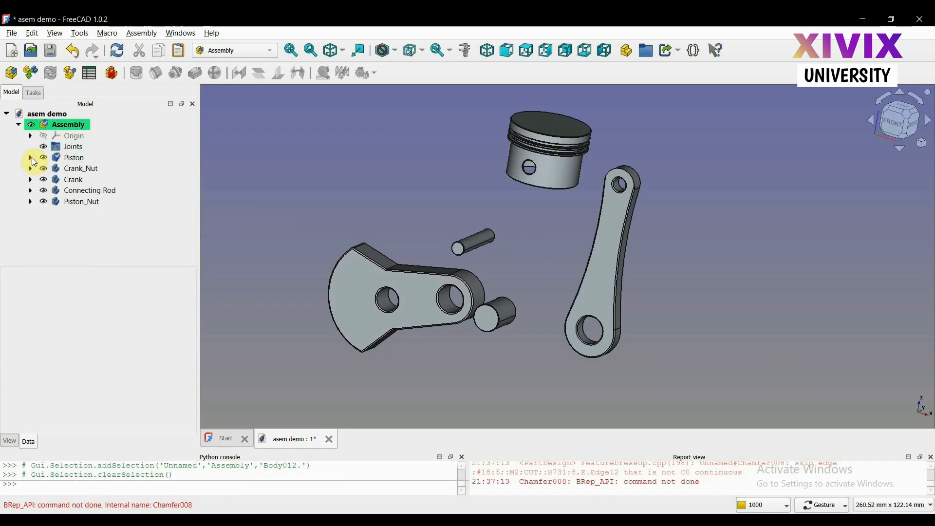
Insert the Cut part from the external bolt file into the assembly as a component, without grounding it
left_click(33, 77)
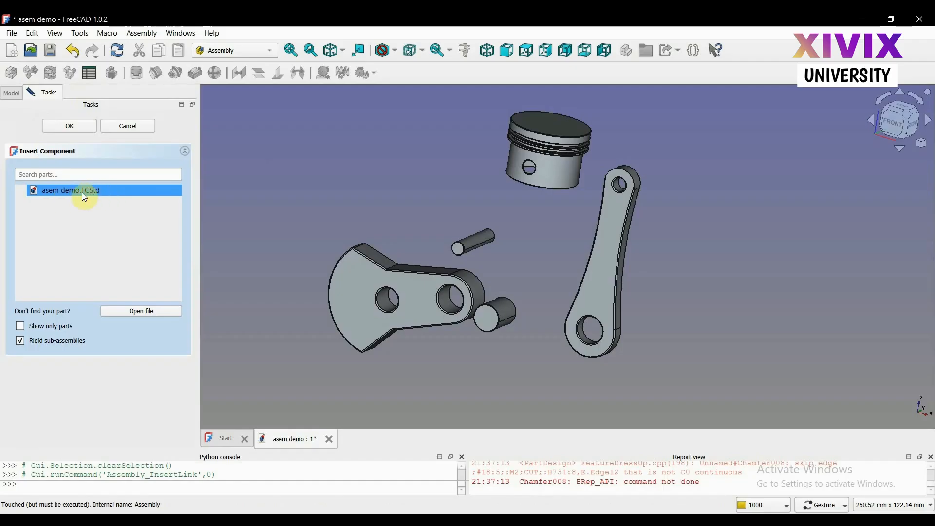
left_click(138, 317)
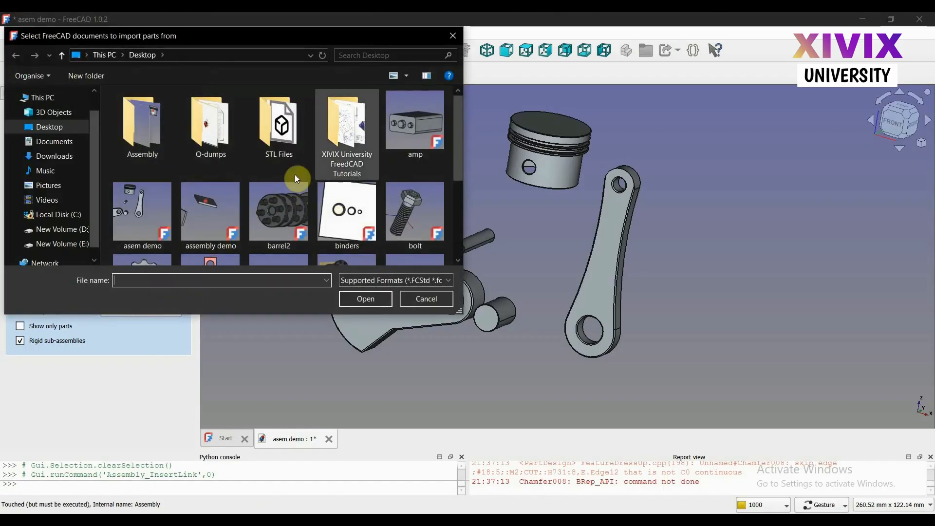
double_click(399, 214)
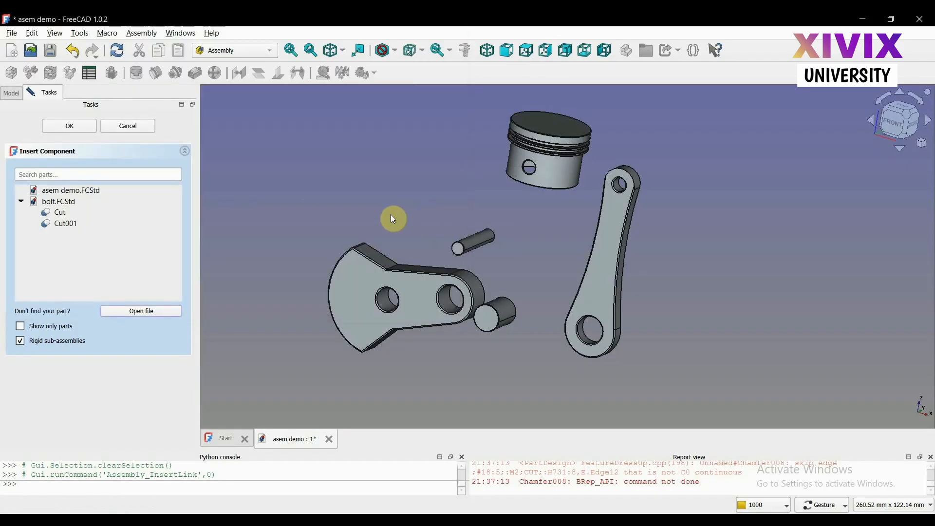
left_click(80, 213)
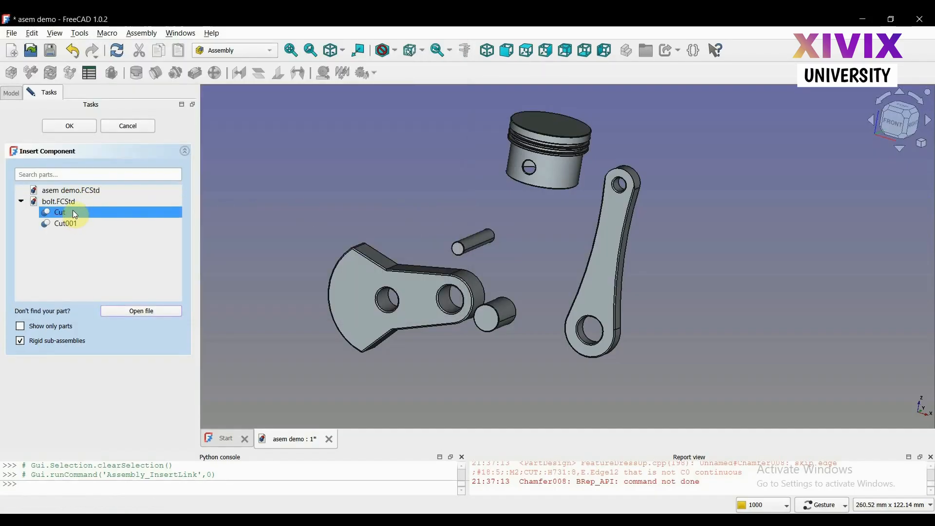
left_click(72, 211)
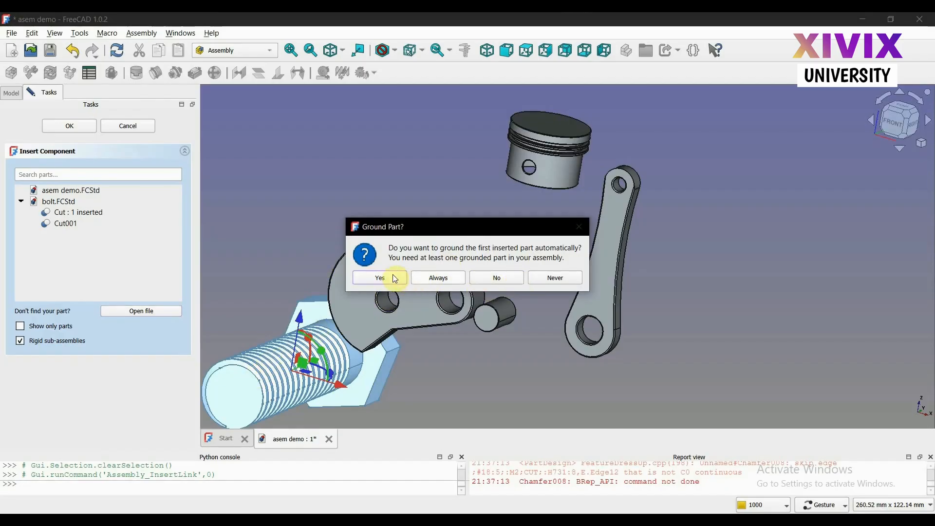
left_click(495, 279)
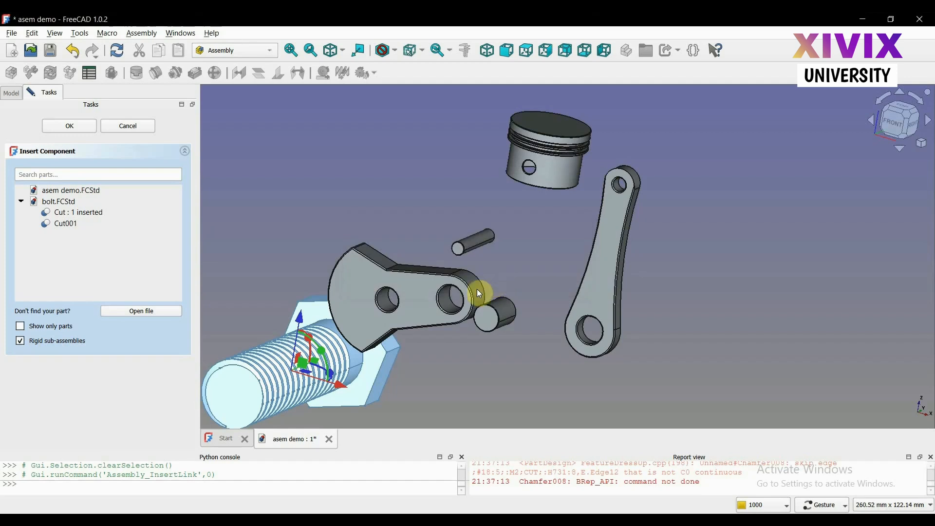
scroll(327, 387, "down", 3)
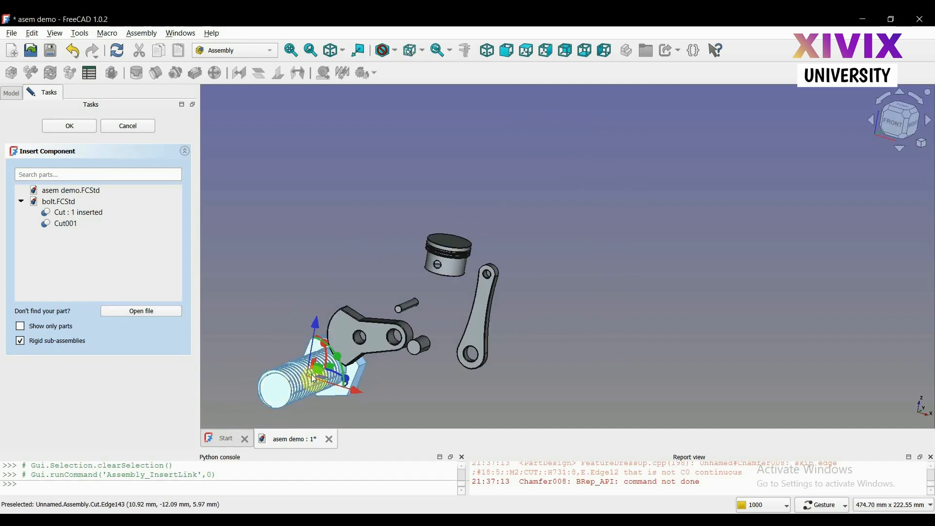
left_click(59, 127)
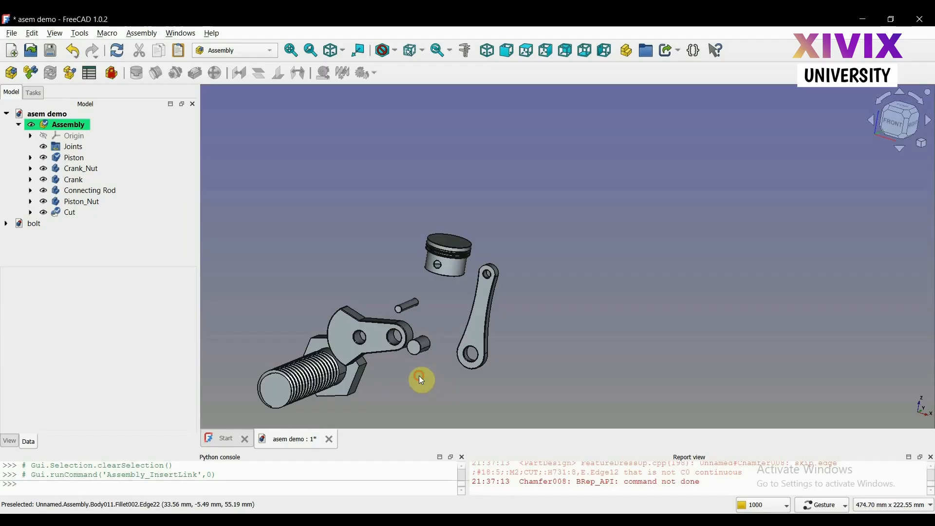
Delete the inserted Cut bolt component from the assembly
left_click_drag(422, 380, 399, 380)
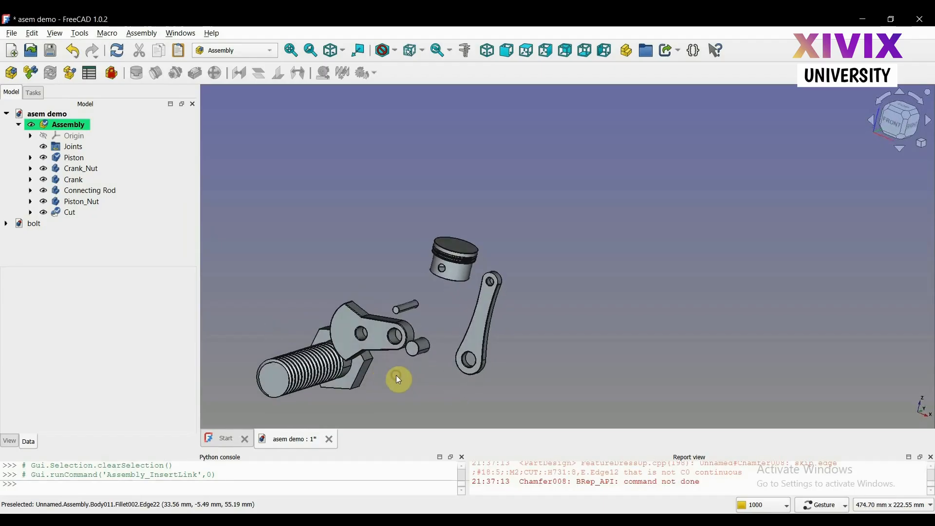
left_click(35, 225)
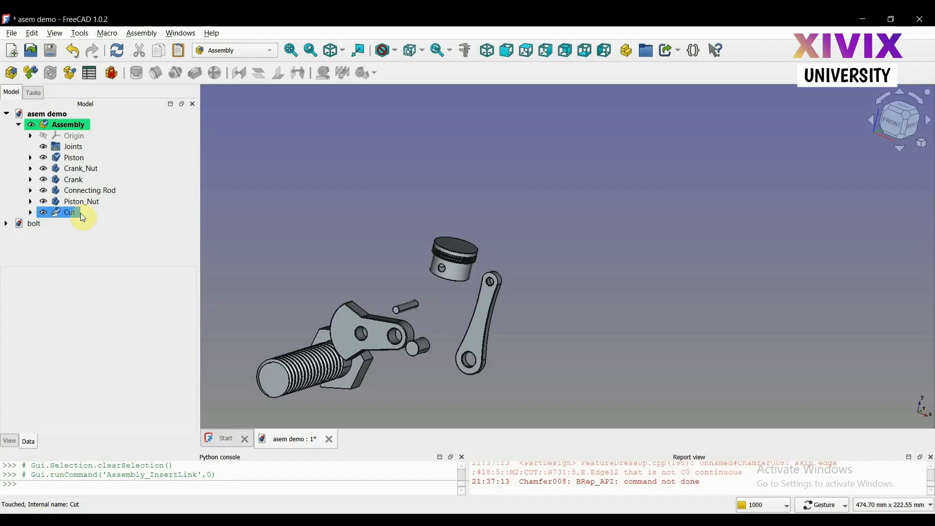
key("Delete")
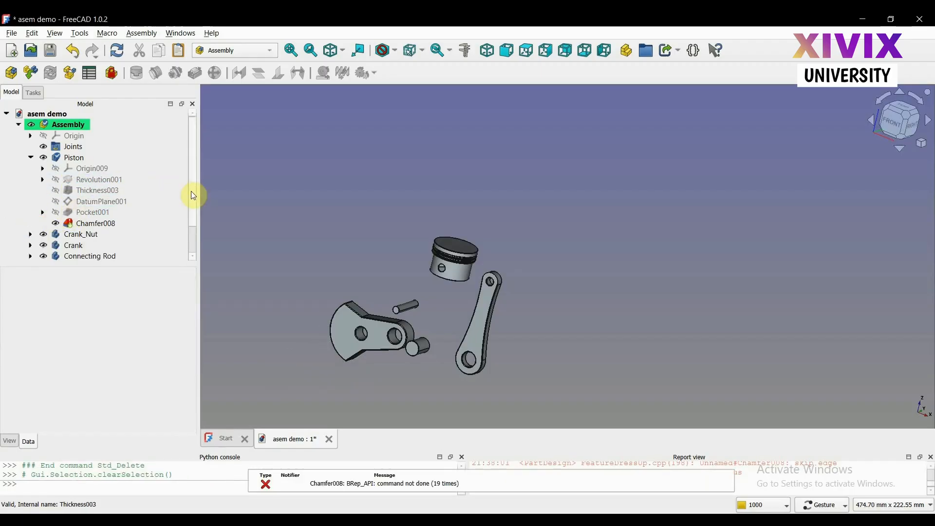
scroll(190, 199, "down", 1)
left_click(33, 92)
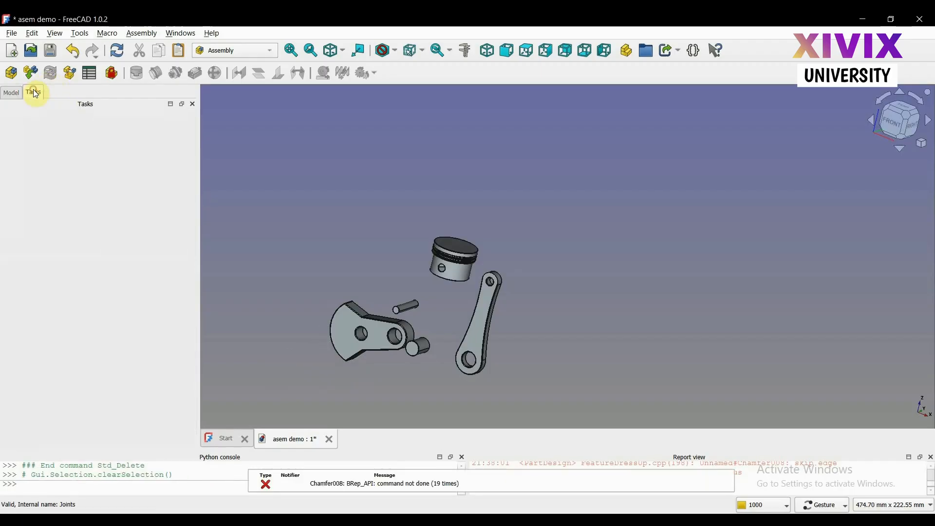
left_click(11, 93)
left_click(28, 247)
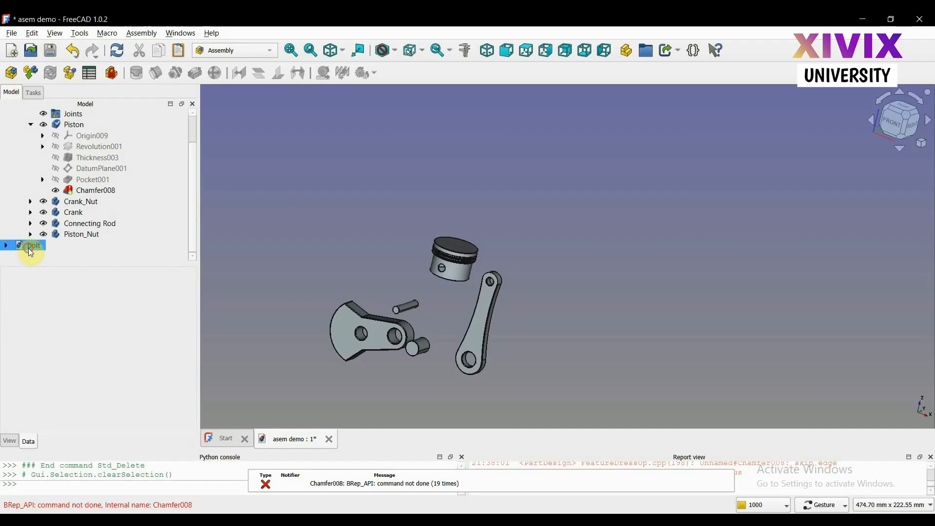
right_click(29, 249)
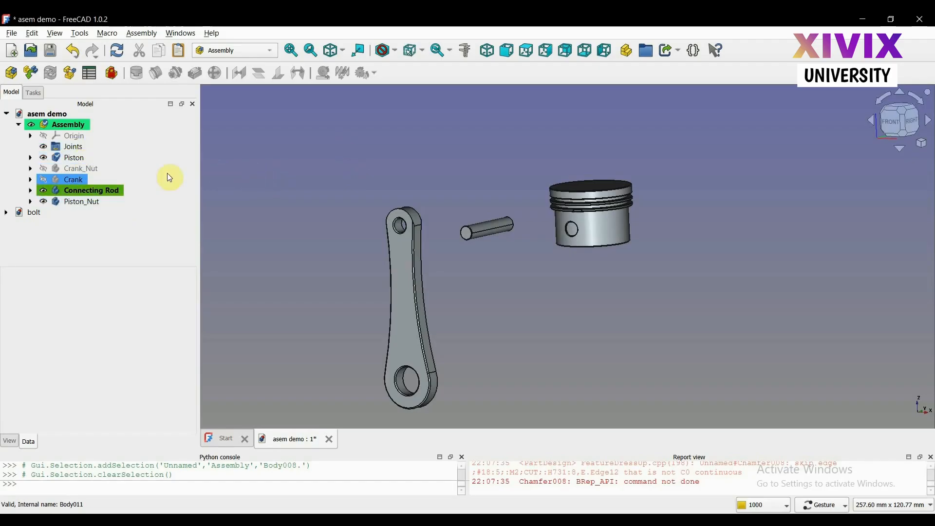
Select the Piston in the assembly
left_click(84, 160)
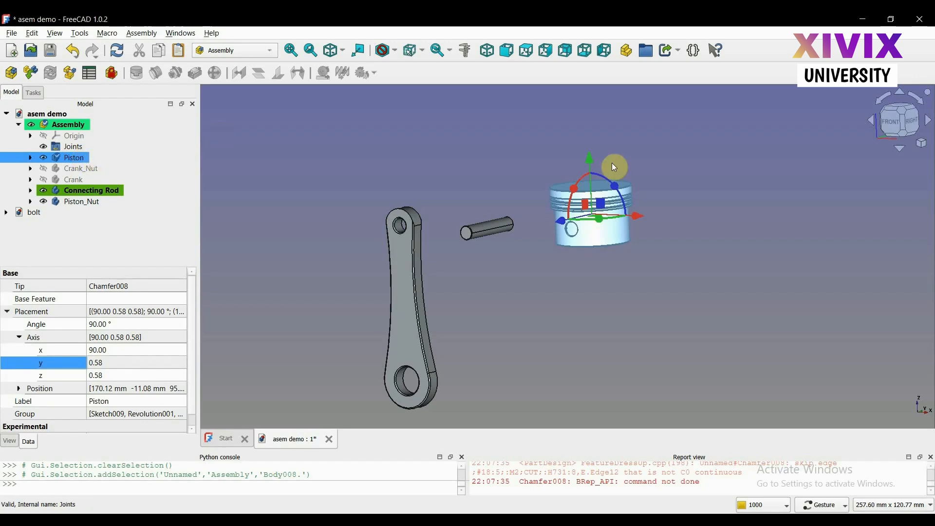
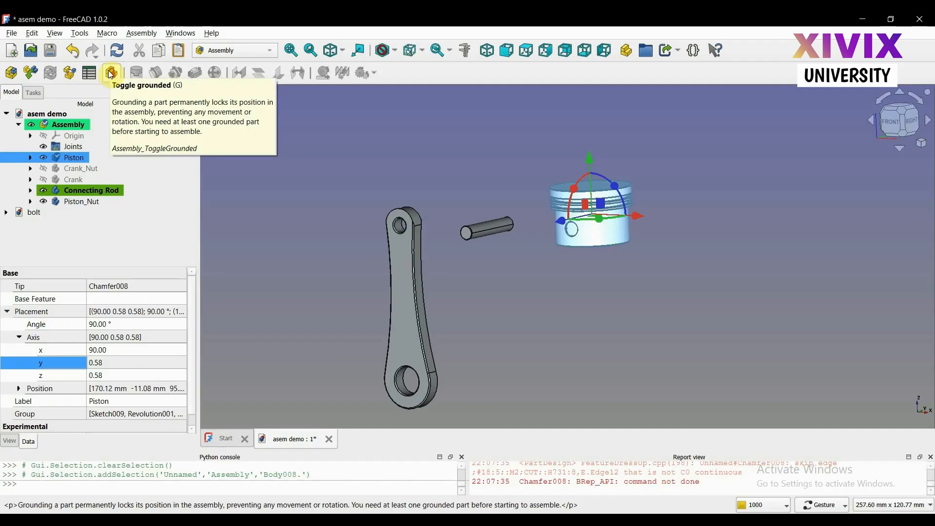
Ground the Piston in the assembly and clear the selection
left_click(111, 73)
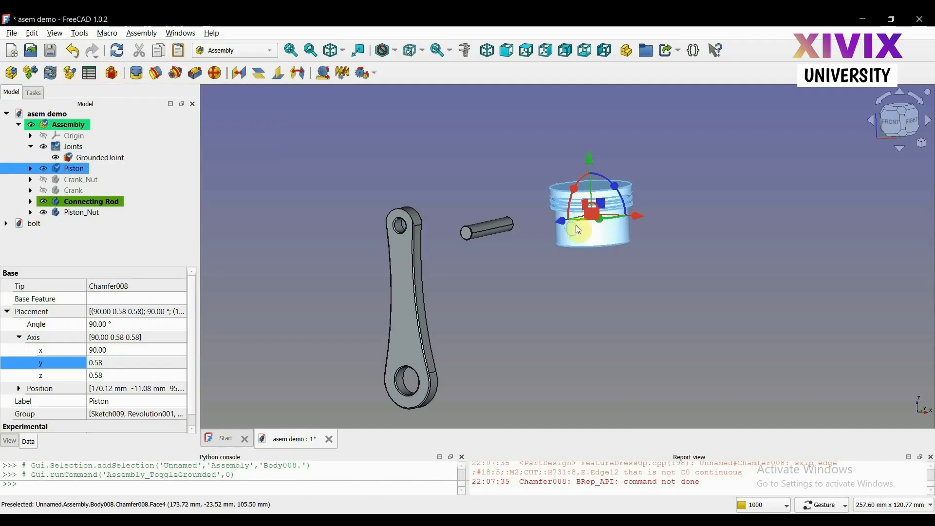
left_click(586, 262)
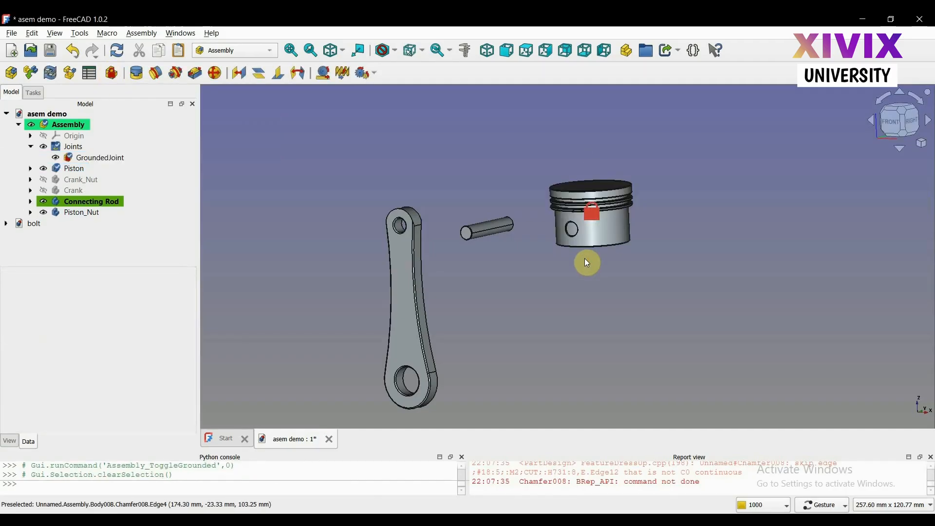
Create a revolute joint between the cylindrical face of Piston_Nut and the lower outer cylindrical face of the Piston
left_click(164, 74)
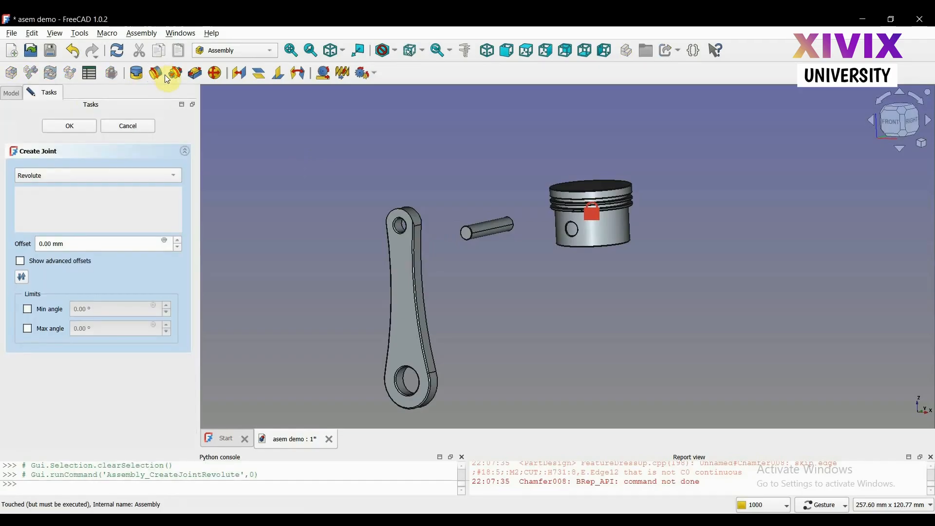
left_click(495, 228)
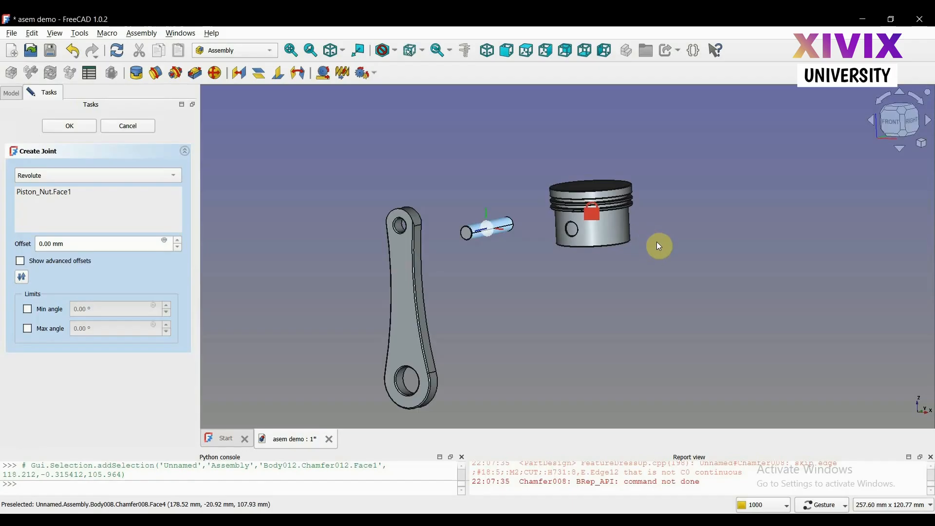
left_click_drag(657, 242, 633, 229)
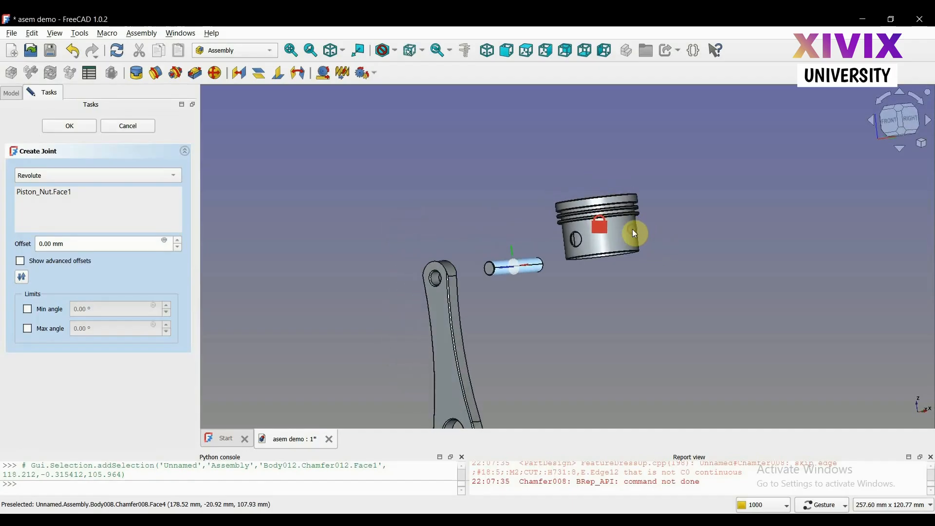
left_click(613, 245)
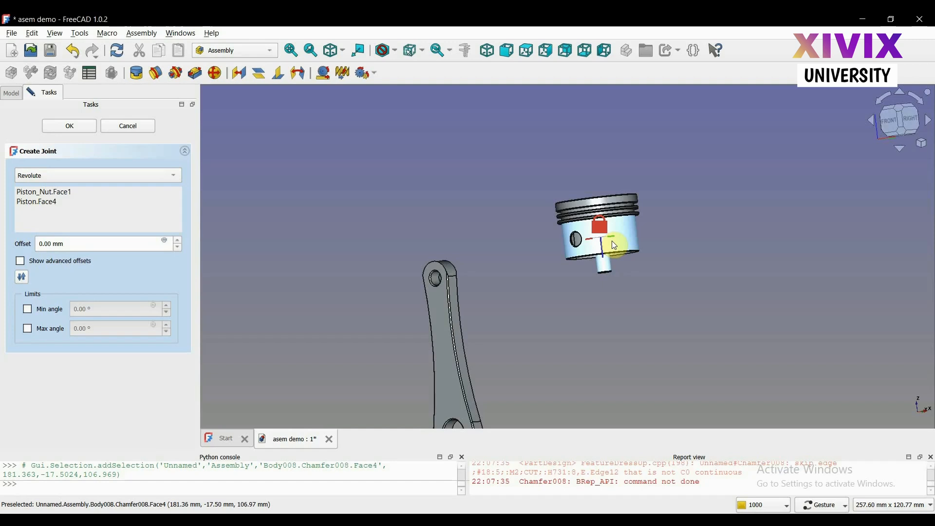
left_click(84, 128)
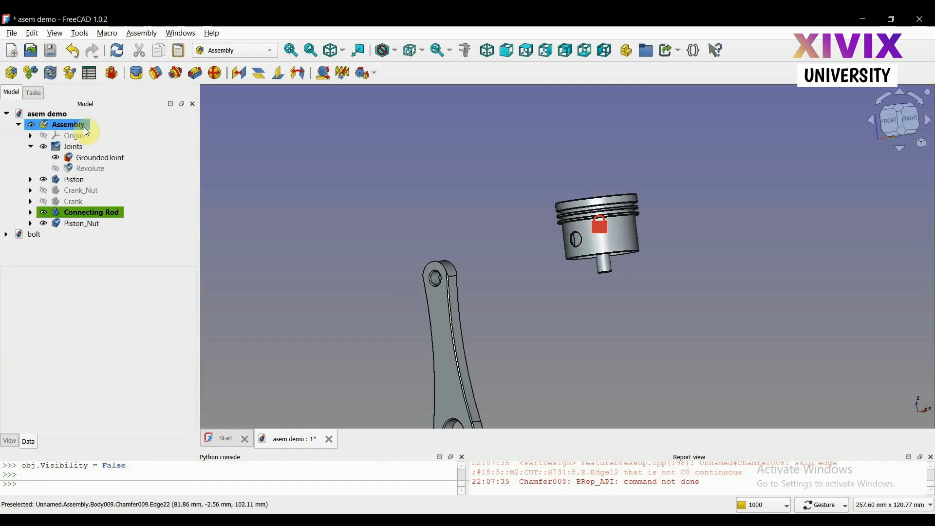
Set Piston_Nut's placement angle to 90° and its rotation axis to x 90, y 0, z 0
left_click(82, 223)
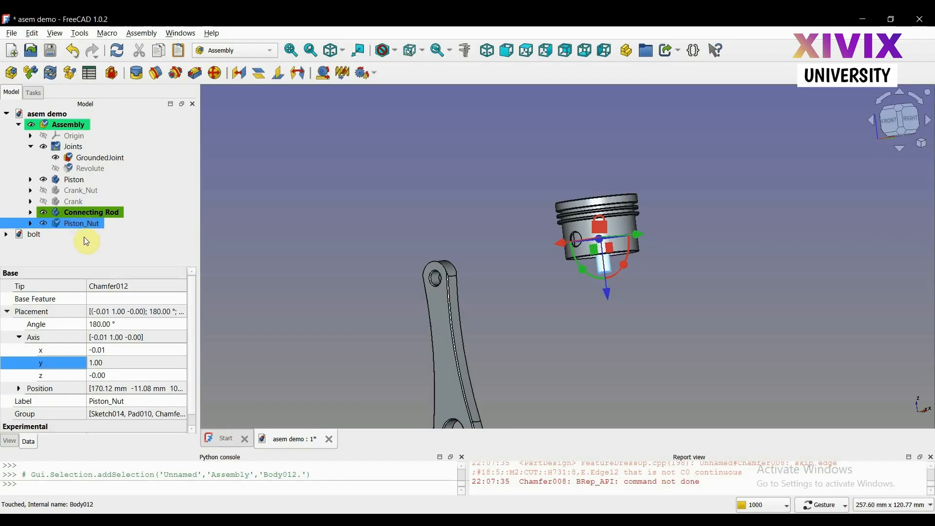
left_click(121, 326)
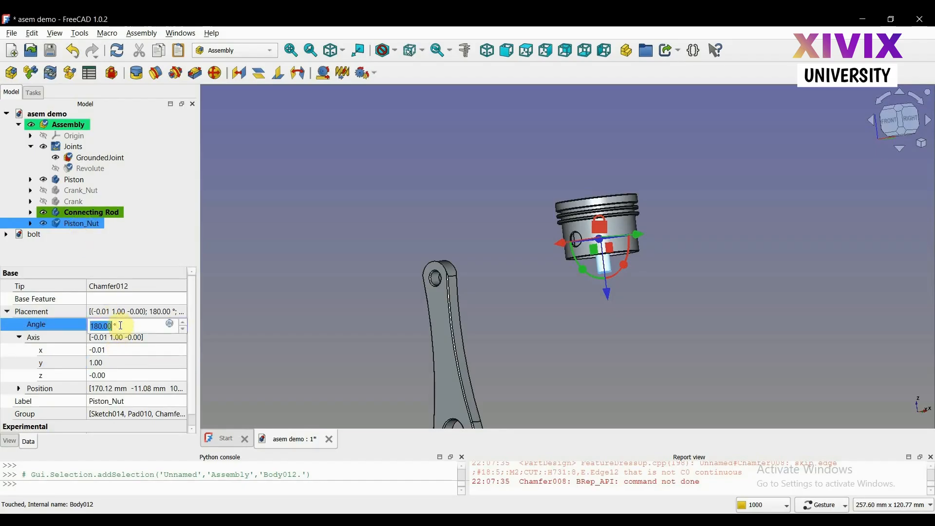
type("90")
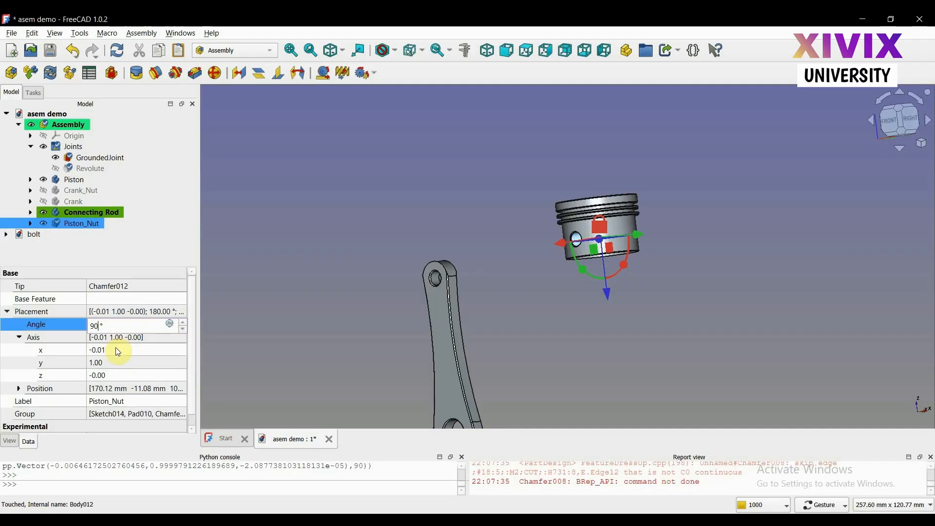
left_click(116, 349)
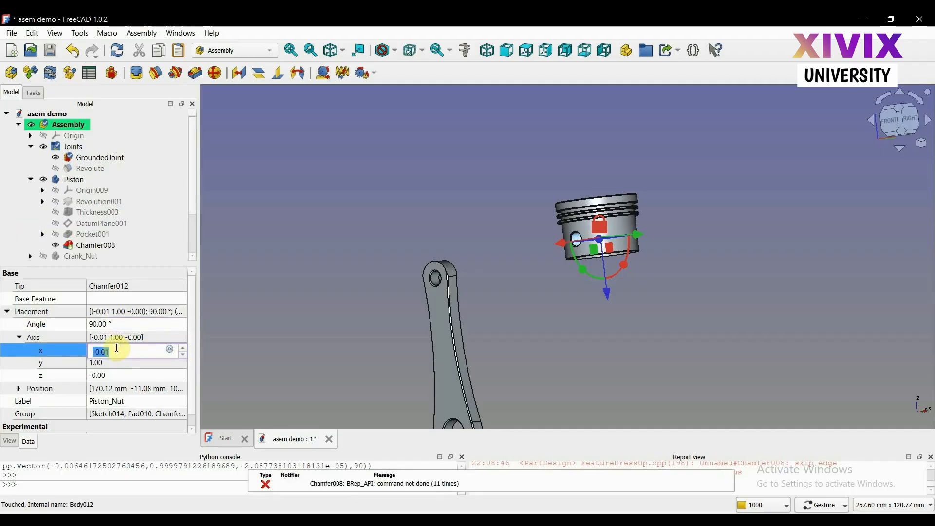
type("90")
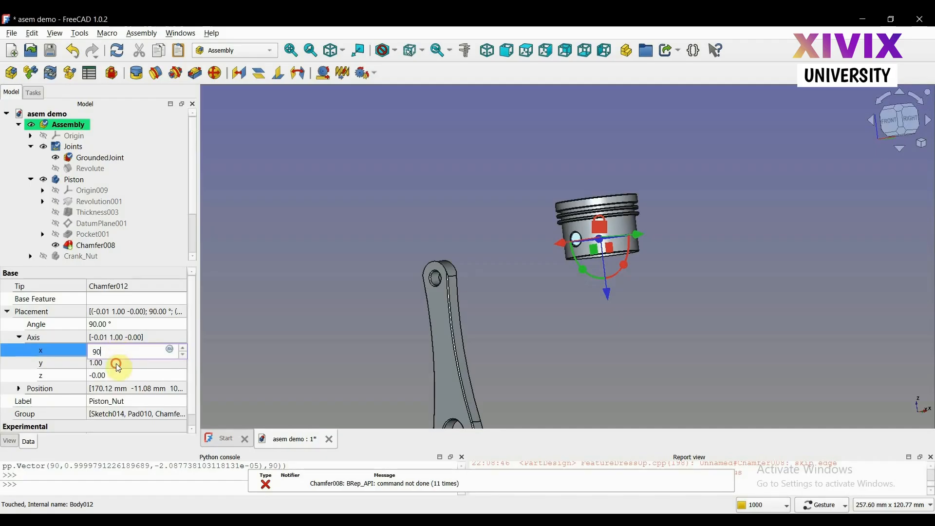
left_click(116, 363)
type("0")
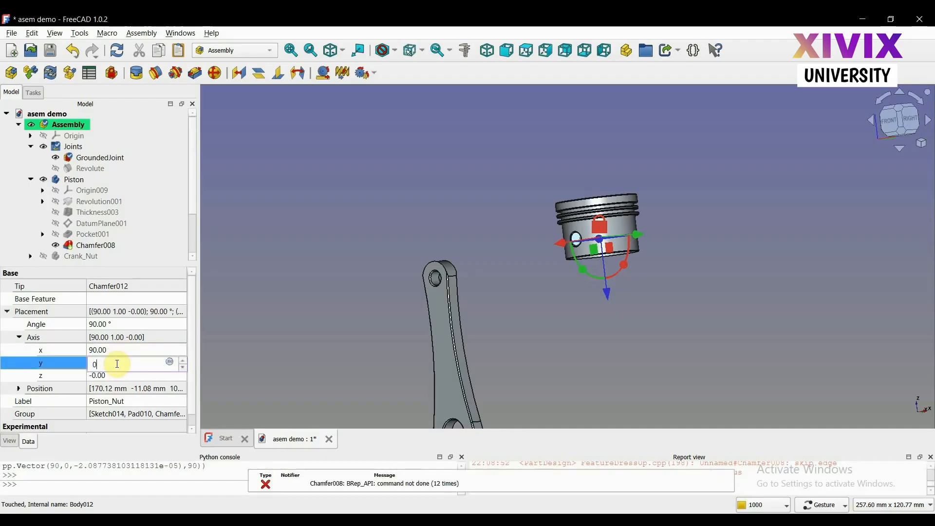
left_click(118, 377)
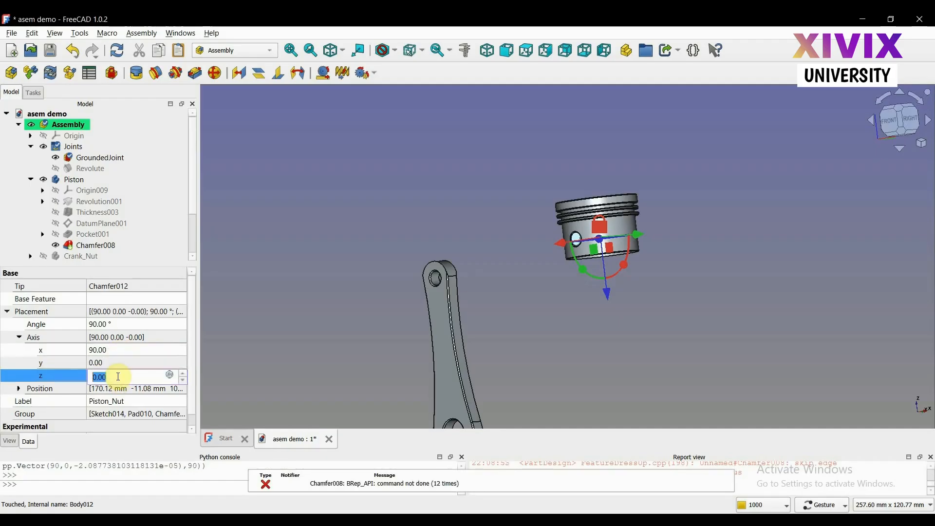
type("0")
left_click(263, 344)
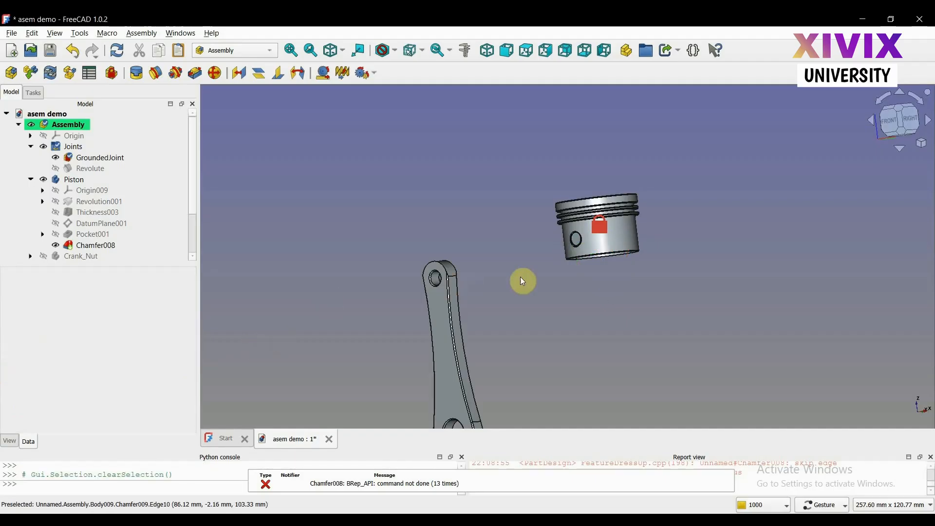
Create a revolute joint between the Connecting Rod's small-end bore and the cylindrical face of Piston_Nut inside the Piston
scroll(536, 282, "up", 3)
mouse_move(536, 282)
left_mouse_down()
mouse_move(645, 272)
mouse_move(522, 289)
left_mouse_up()
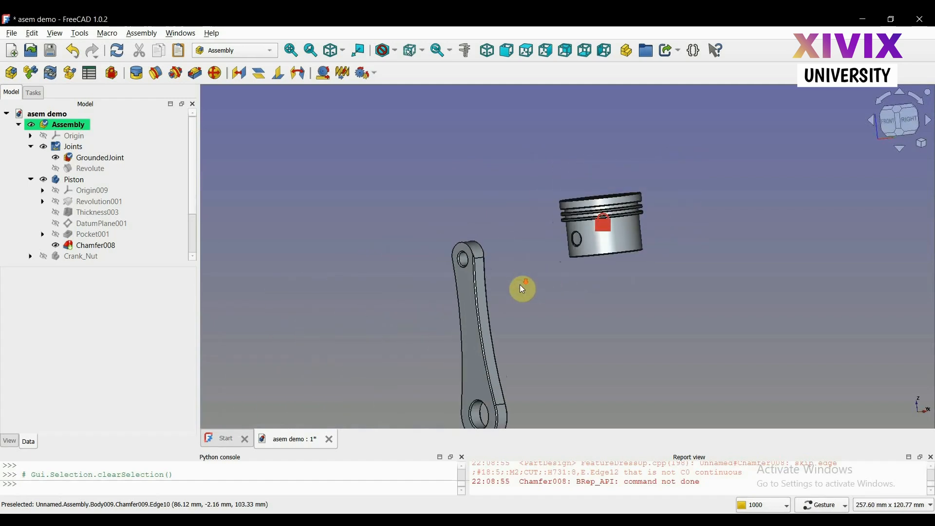
scroll(523, 289, "down", 1)
key("Up")
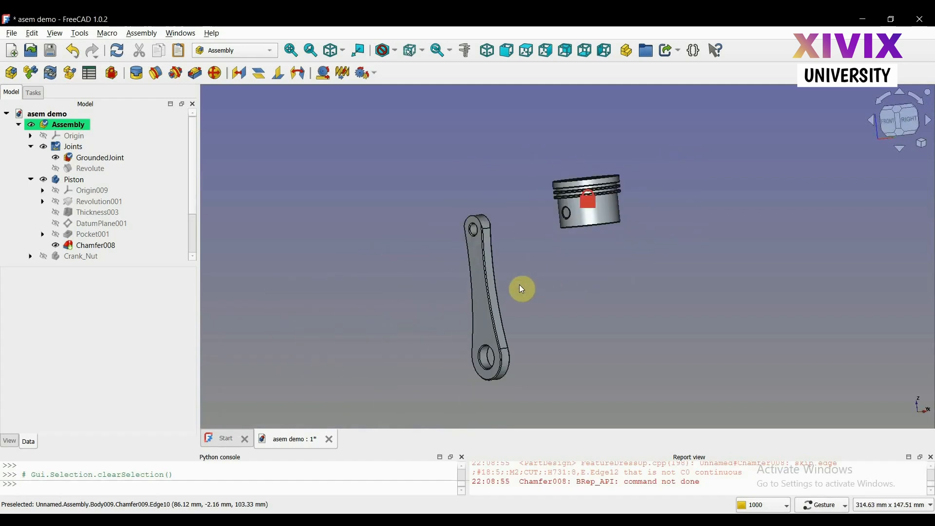
scroll(521, 244, "up", 1)
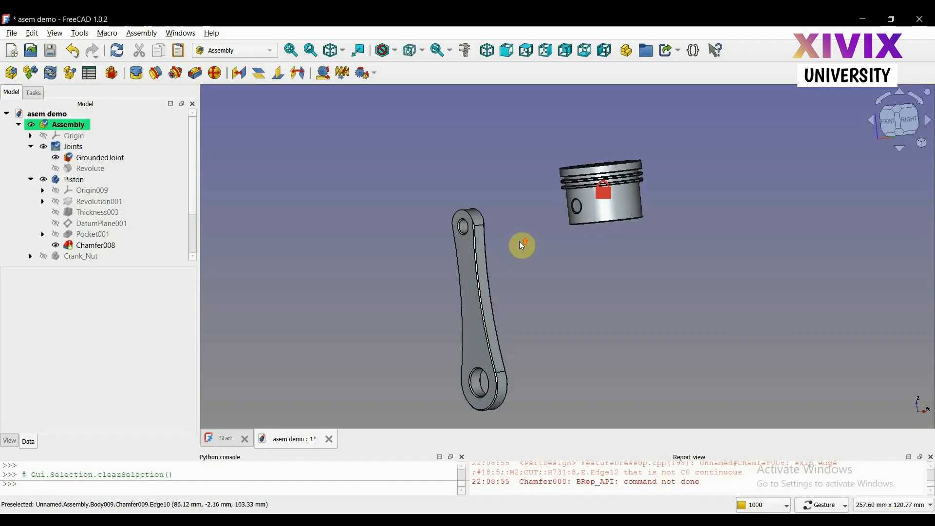
left_click(163, 81)
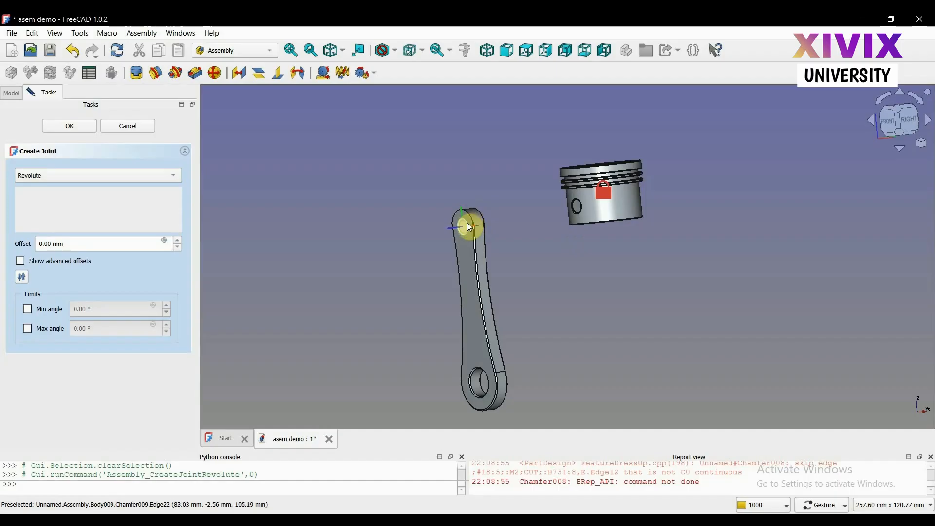
scroll(470, 228, "up", 1)
scroll(470, 228, "up", 5)
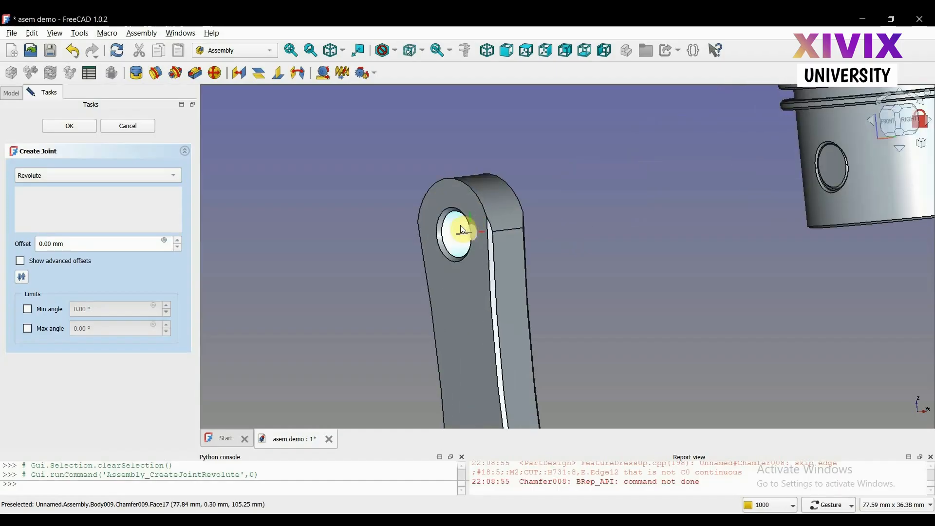
left_click(464, 230)
scroll(464, 230, "down", 5)
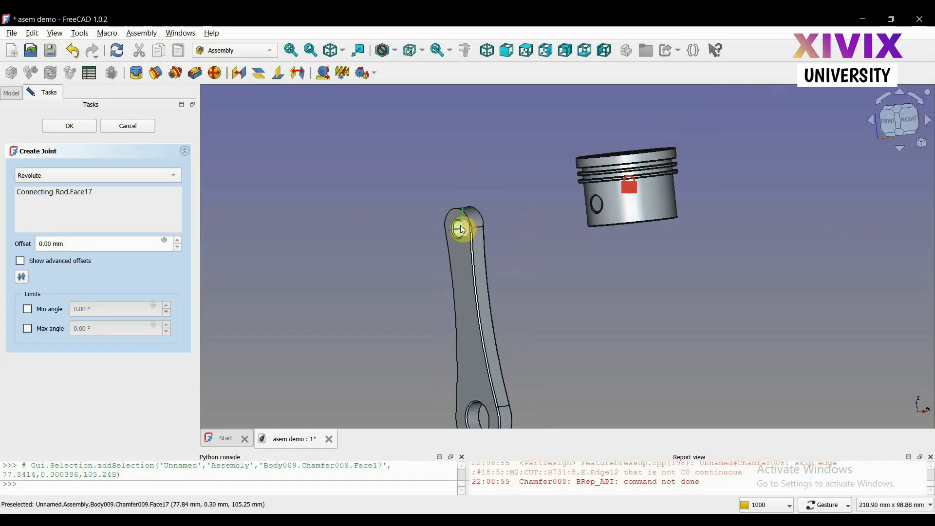
scroll(709, 244, "up", 3)
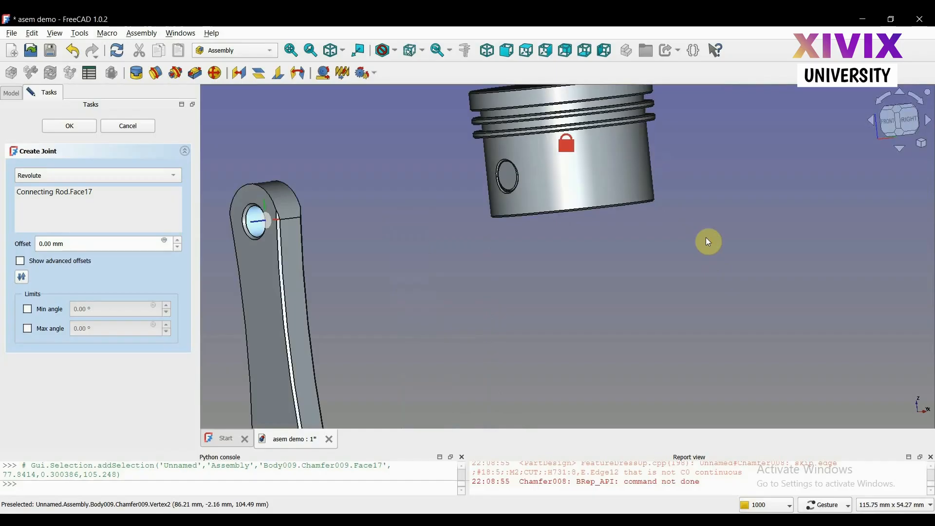
left_click_drag(615, 183, 599, 230)
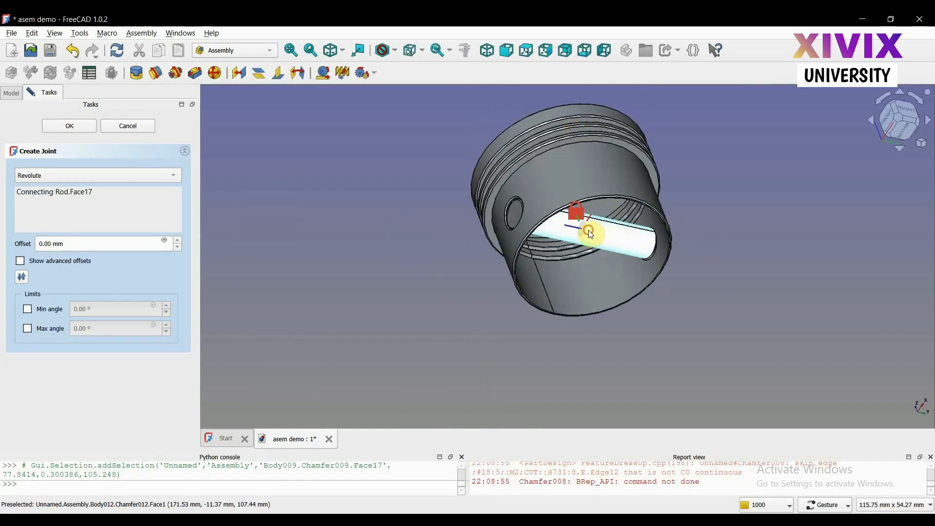
left_click(589, 231)
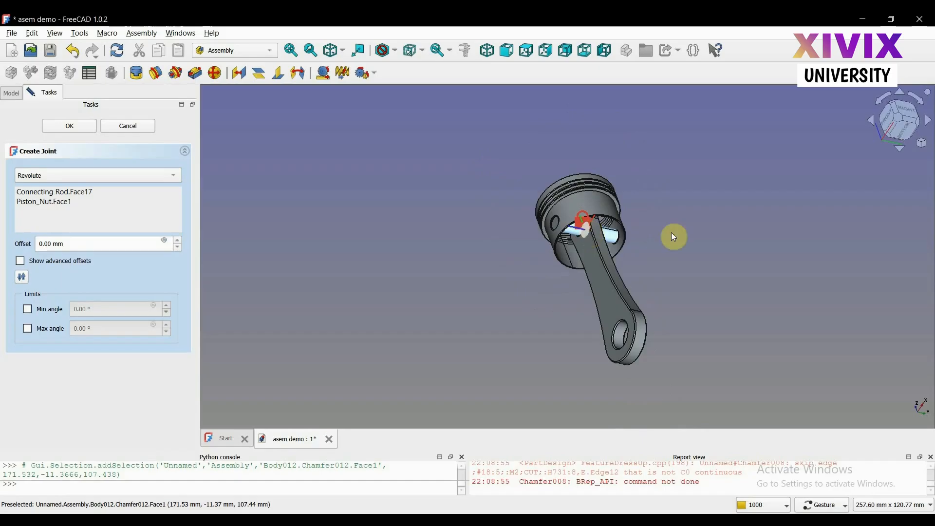
left_click_drag(694, 244, 774, 298)
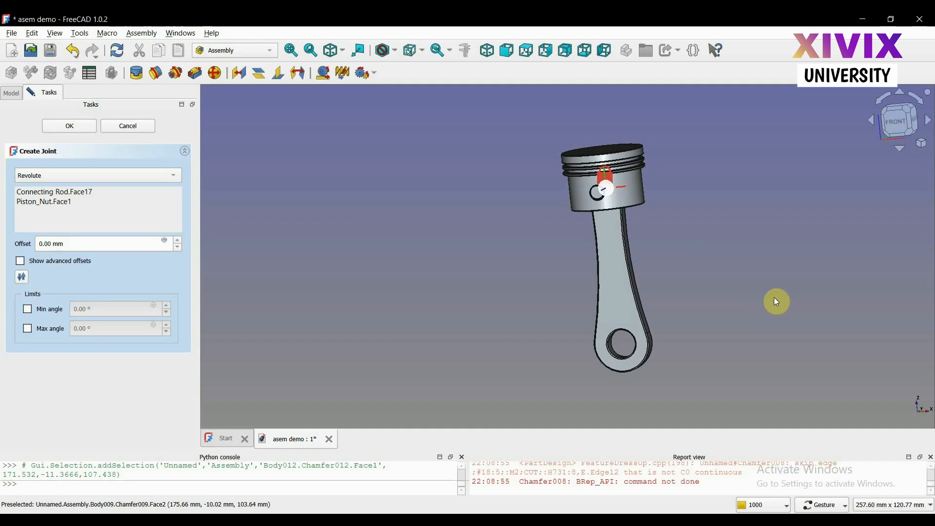
left_click(68, 125)
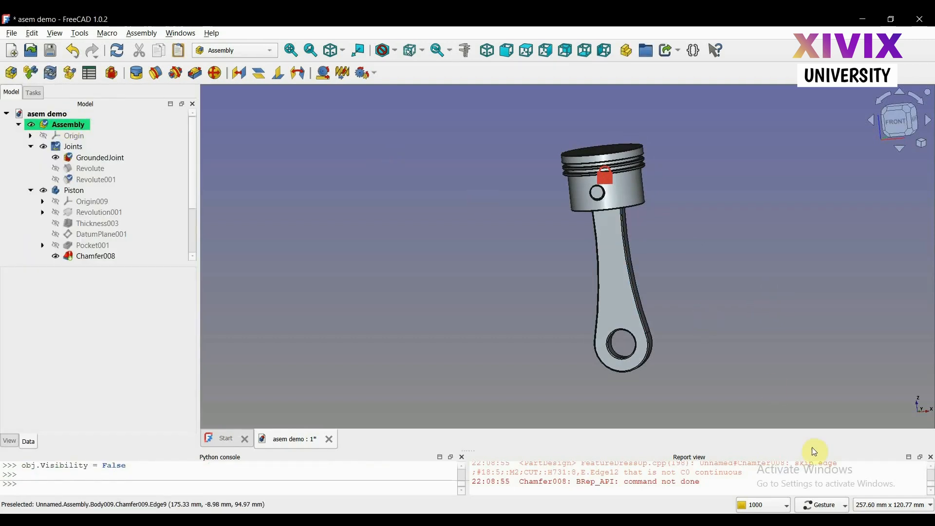
Switch the navigation style to Blender and swing the Connecting Rod's free end slightly about the piston pin
left_click(824, 505)
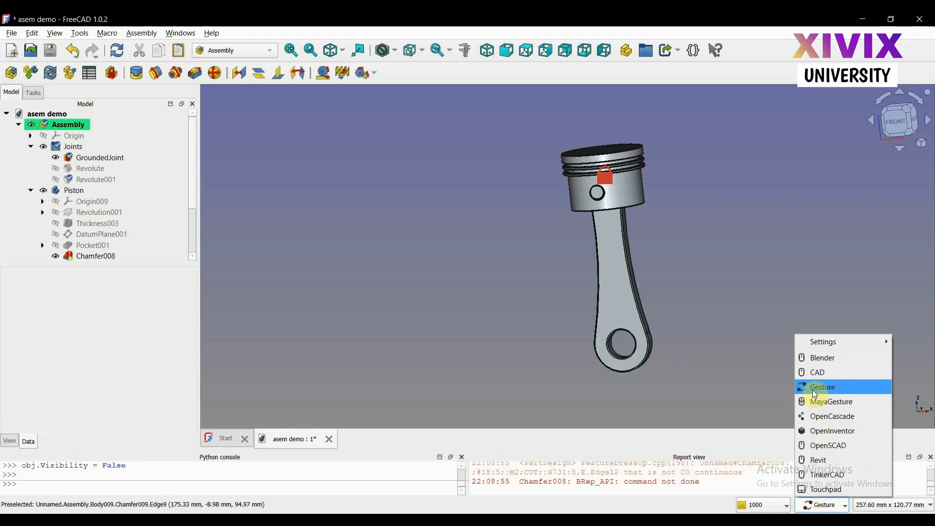
left_click(812, 360)
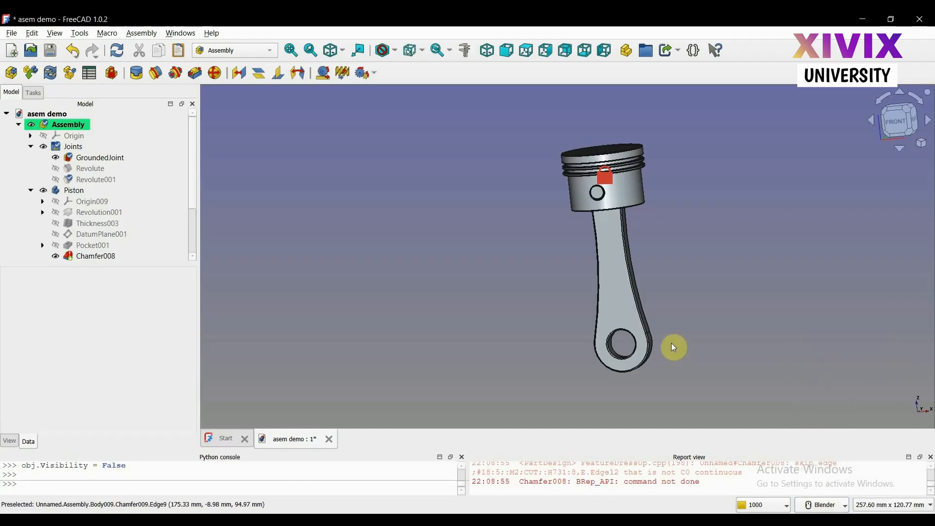
mouse_move(635, 329)
left_mouse_down()
mouse_move(561, 313)
mouse_move(658, 317)
mouse_move(570, 299)
mouse_move(641, 305)
mouse_move(615, 299)
mouse_move(599, 307)
mouse_move(611, 308)
left_mouse_up()
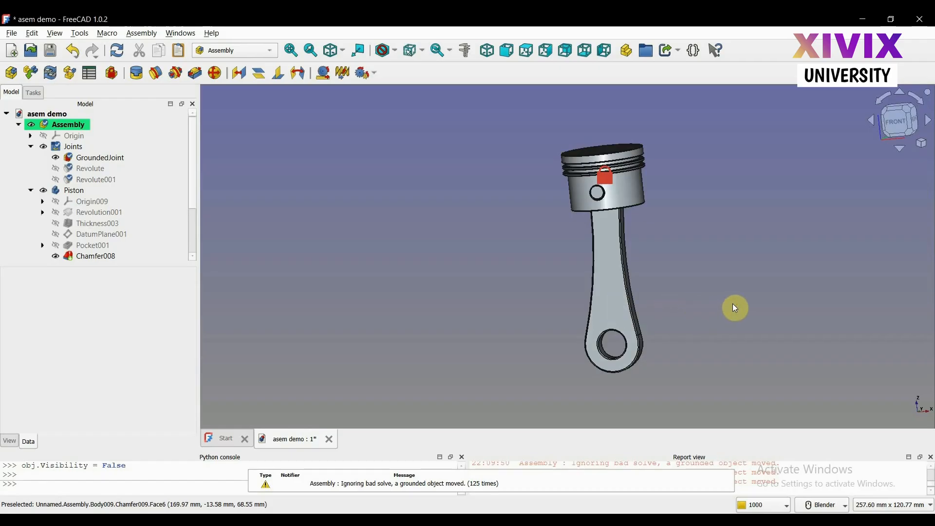
Restore the Gesture navigation style, view the assembly from the front, and open the navigation style choices
left_click(824, 506)
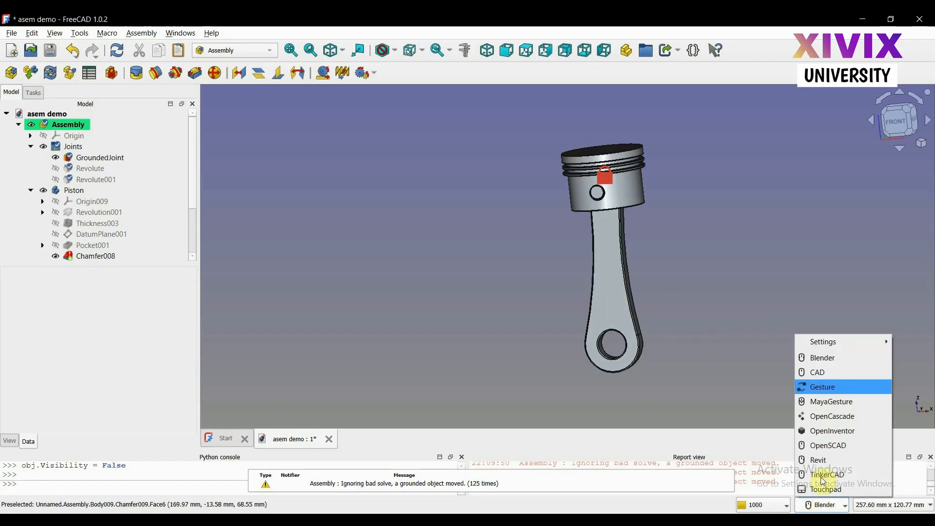
left_click(816, 391)
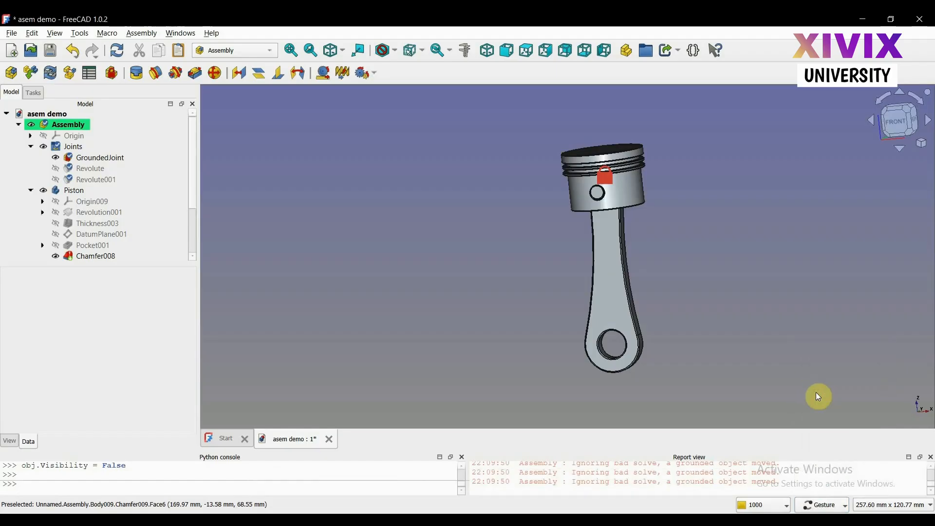
left_click(901, 134)
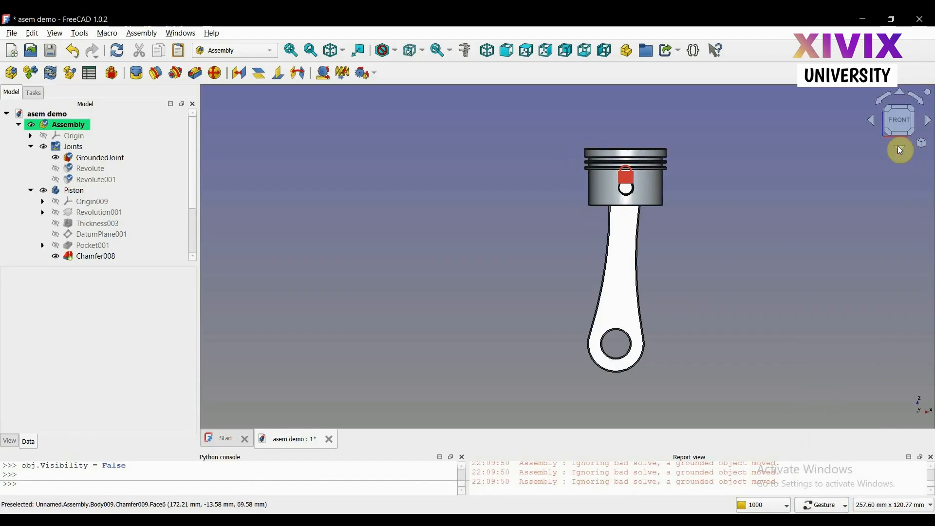
left_click(826, 506)
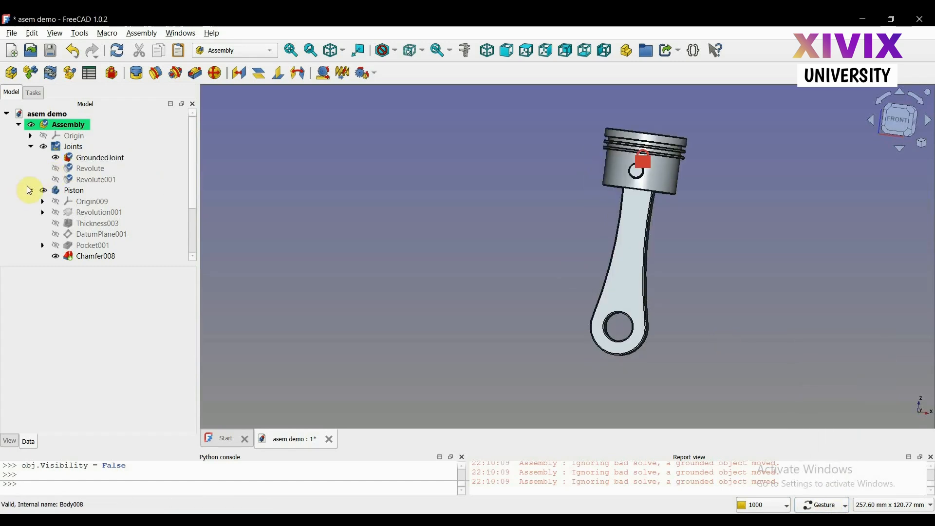
Collapse the Piston body in the model tree and make the Crank_Nut visible in the assembly
left_click(30, 190)
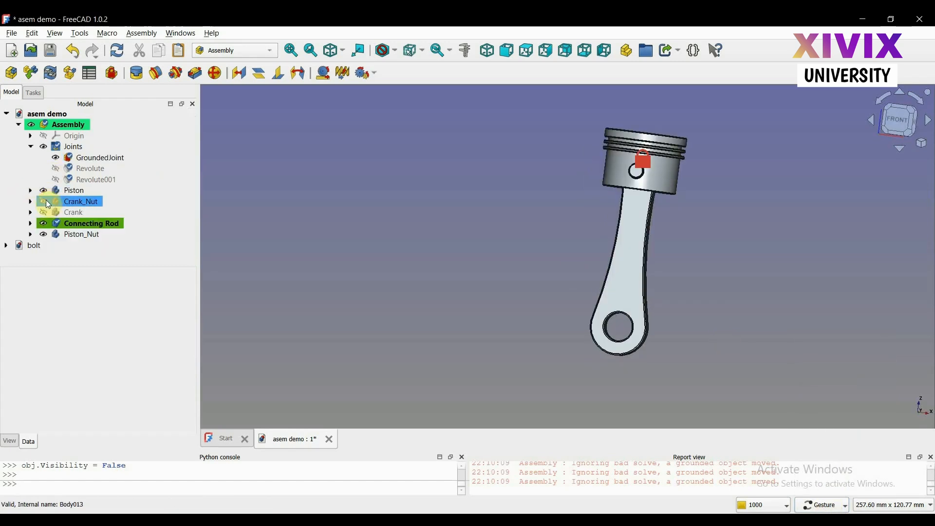
left_click(42, 201)
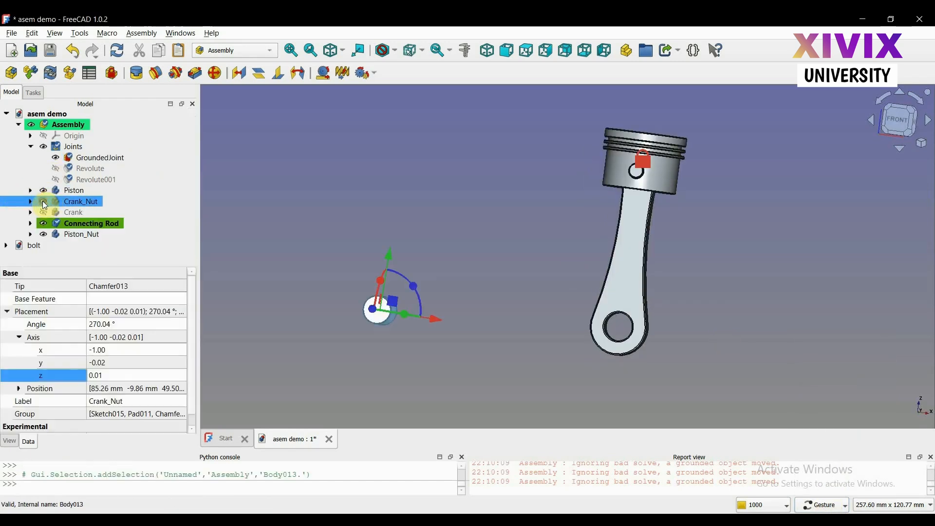
Create a revolute joint between Crank_Nut's flat end face and the circular edge of the Connecting Rod's big-end bore
left_click(433, 335)
left_click_drag(432, 335, 384, 333)
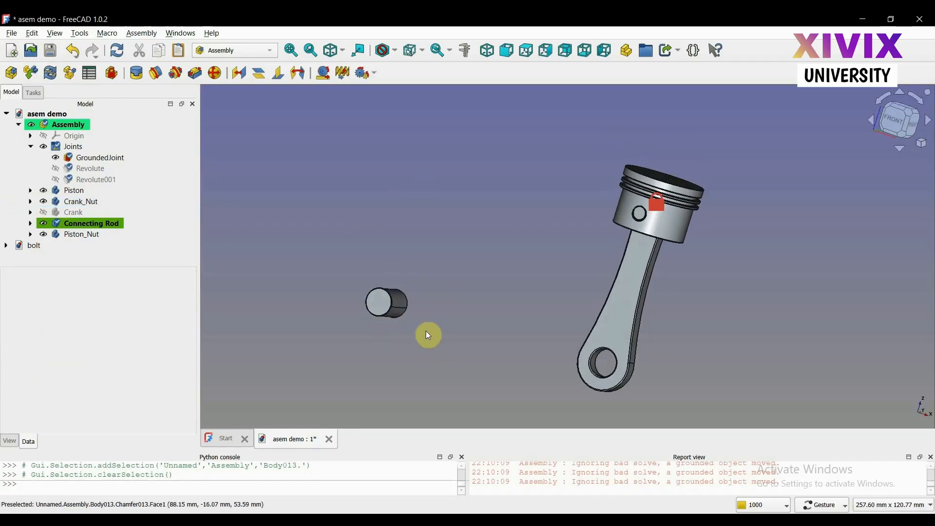
left_click(159, 75)
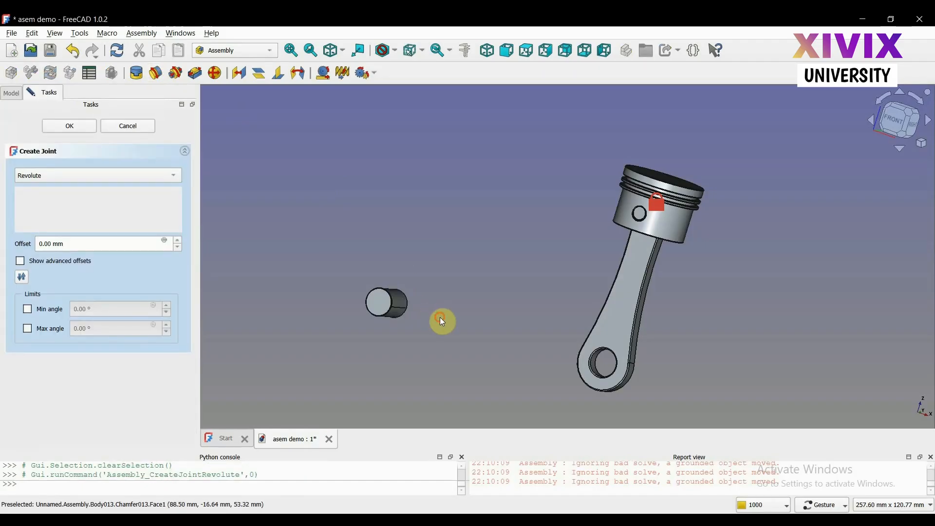
left_click_drag(442, 322, 378, 307)
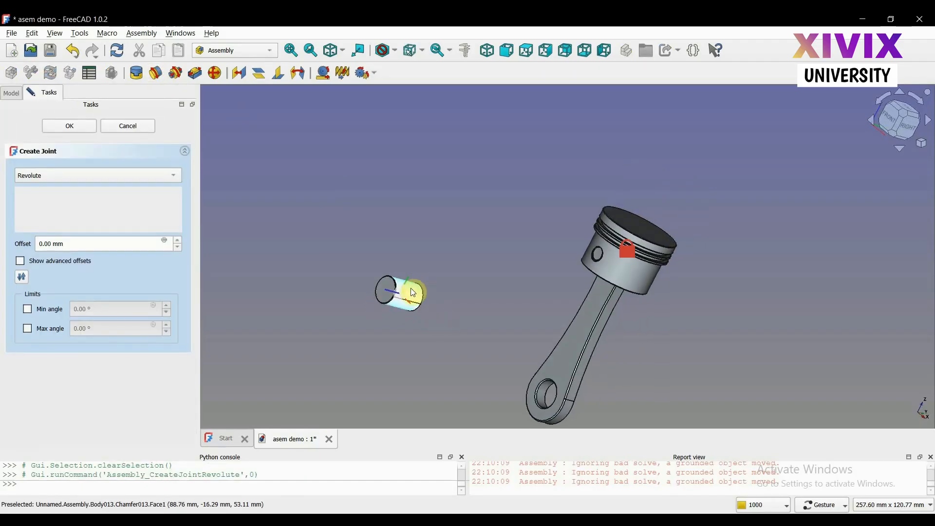
scroll(430, 294, "up", 5)
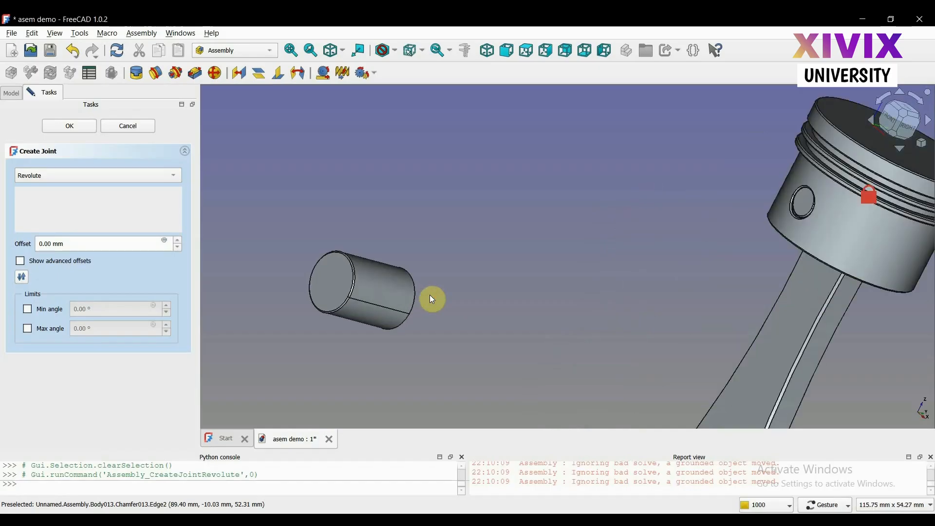
left_click_drag(460, 309, 309, 244)
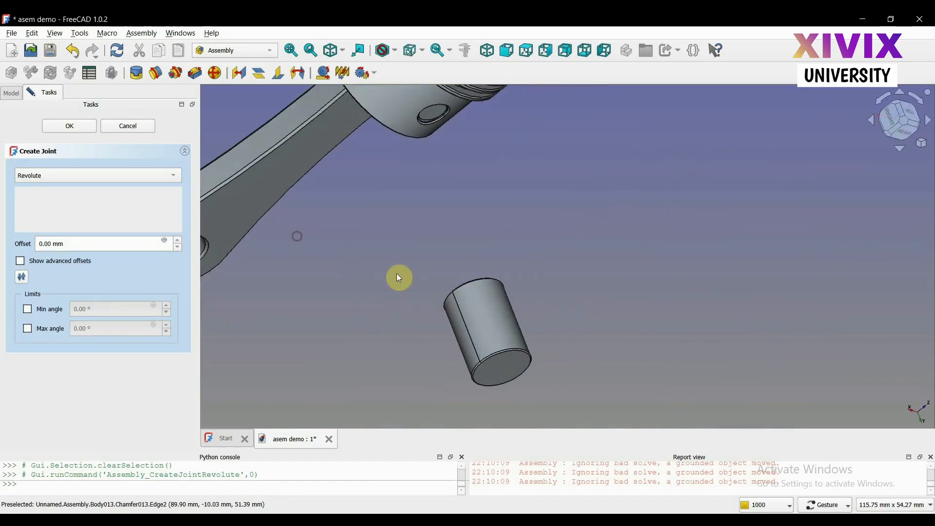
left_click(506, 369)
scroll(507, 371, "down", 4)
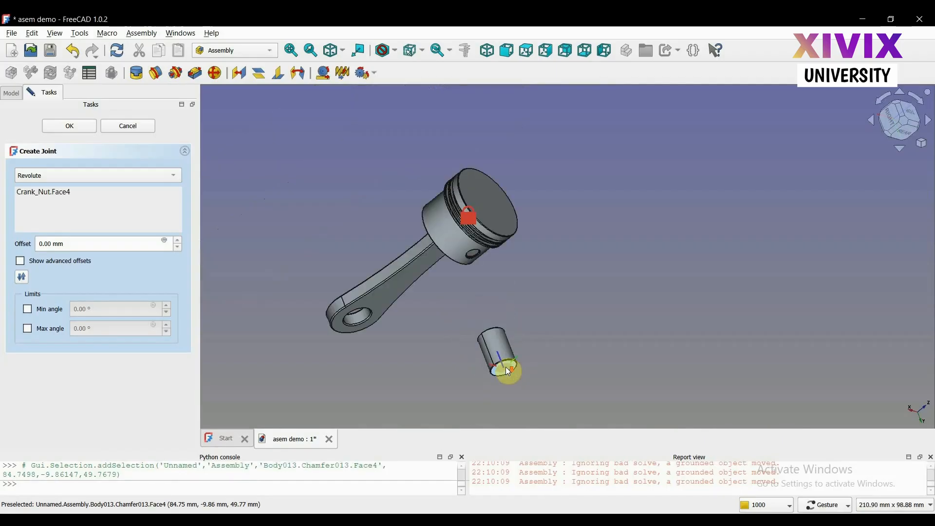
left_click(363, 324)
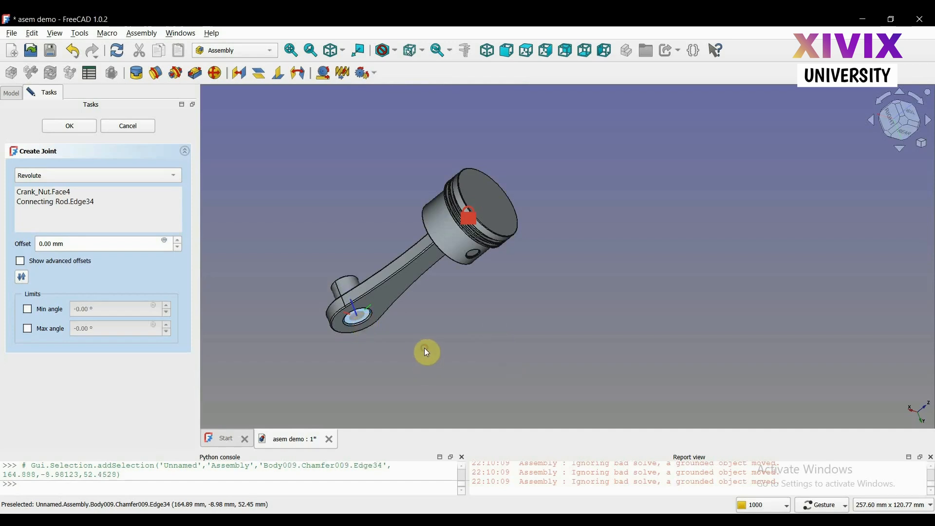
left_click(68, 128)
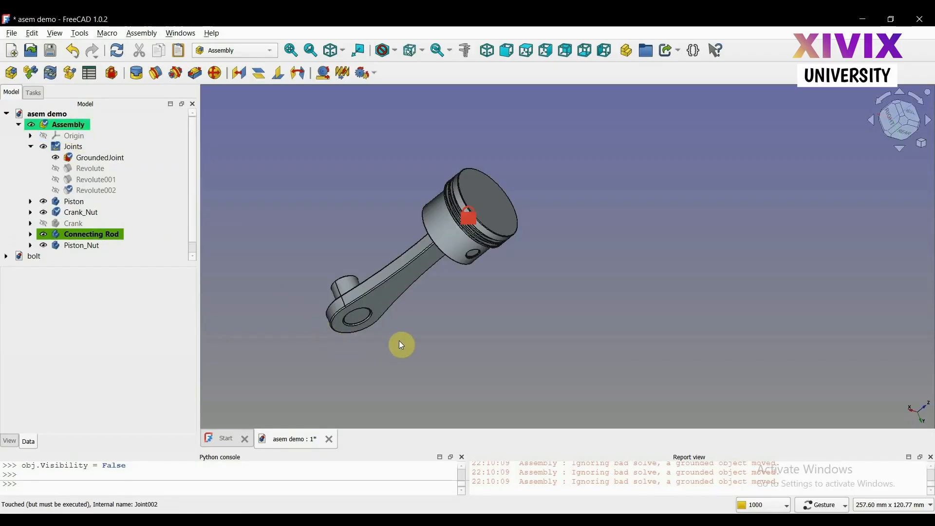
Switch the navigation style to Blender and try to move Crank_Nut in the Connecting Rod's big end
left_click_drag(372, 298, 706, 338)
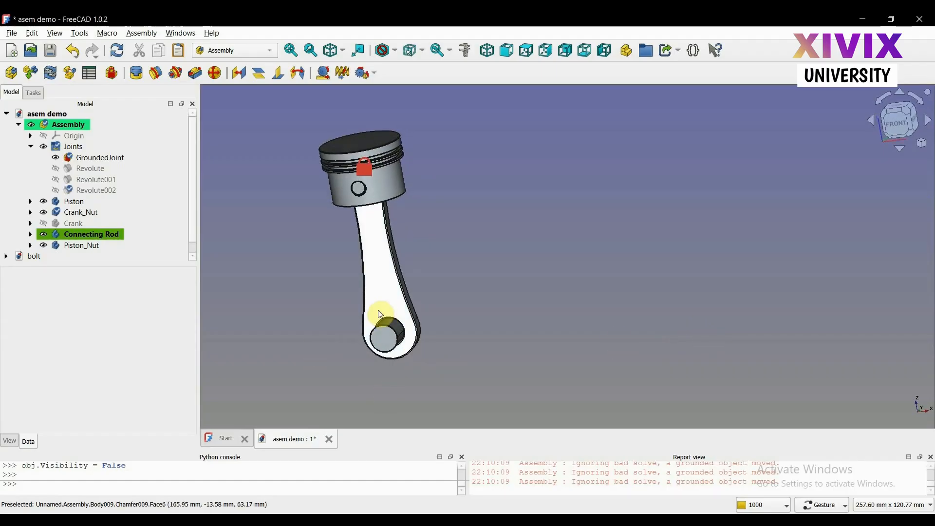
left_click_drag(382, 309, 322, 304)
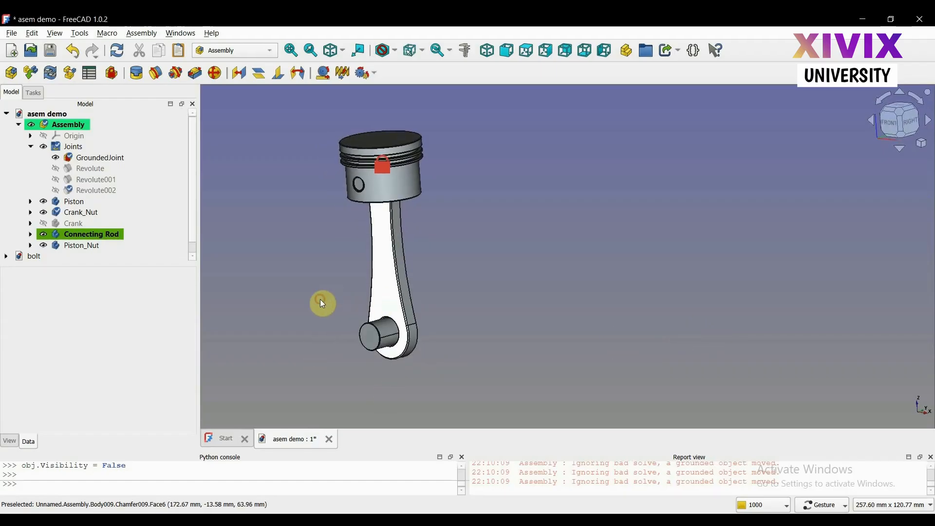
left_click(845, 510)
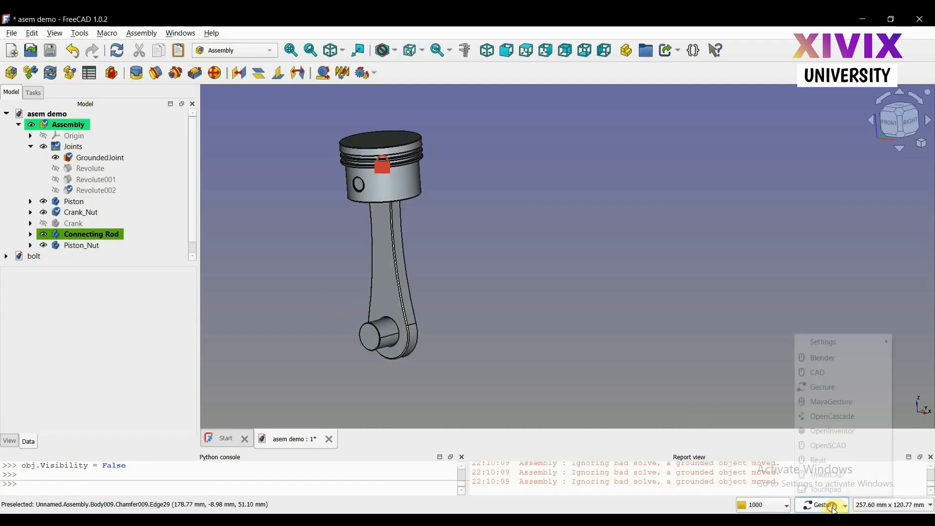
left_click(826, 365)
scroll(353, 357, "up", 4)
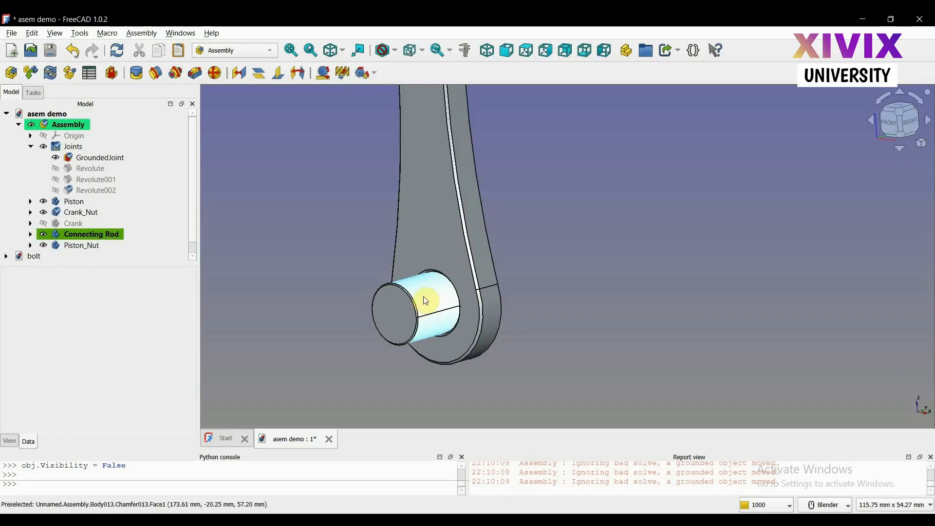
mouse_move(424, 298)
left_mouse_down()
mouse_move(440, 315)
mouse_move(441, 336)
mouse_move(394, 225)
mouse_move(476, 381)
mouse_move(417, 291)
left_mouse_up()
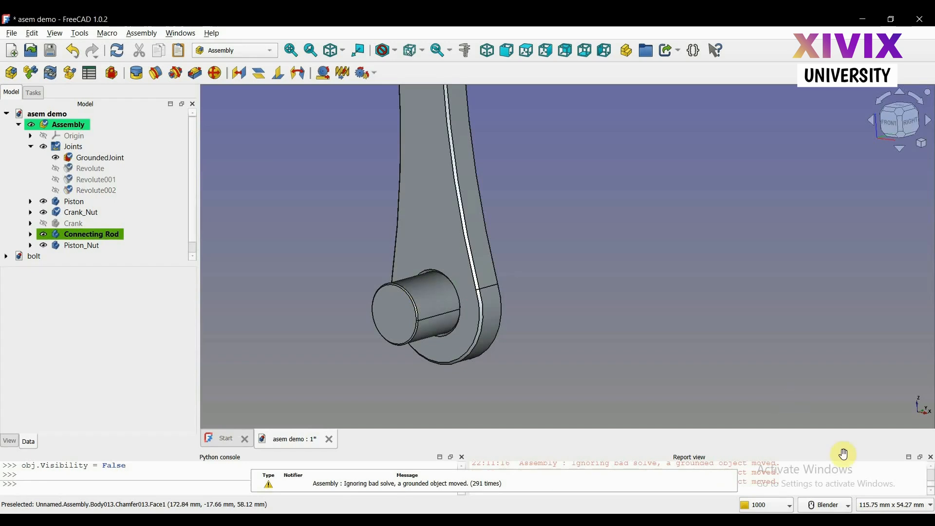
Restore the Gesture navigation style and make the Crank visible in the assembly
left_click(828, 505)
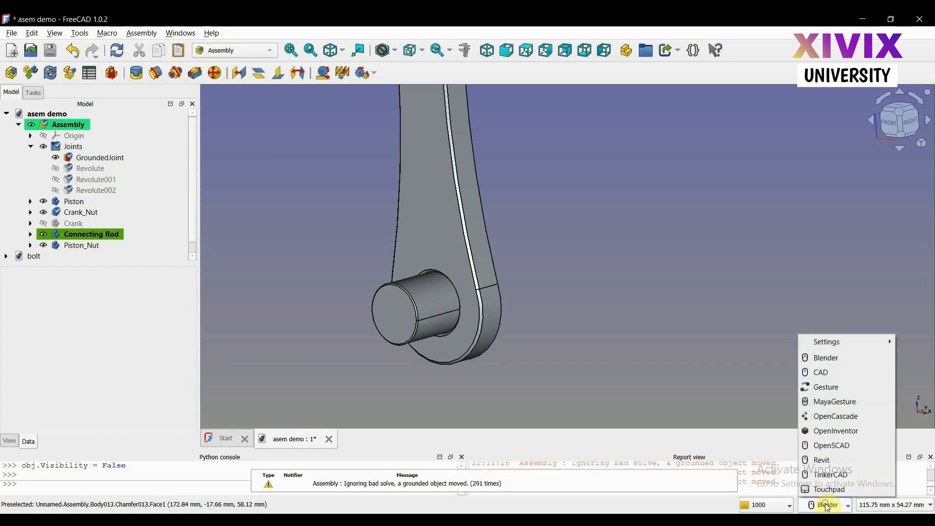
left_click(835, 393)
scroll(664, 356, "down", 3)
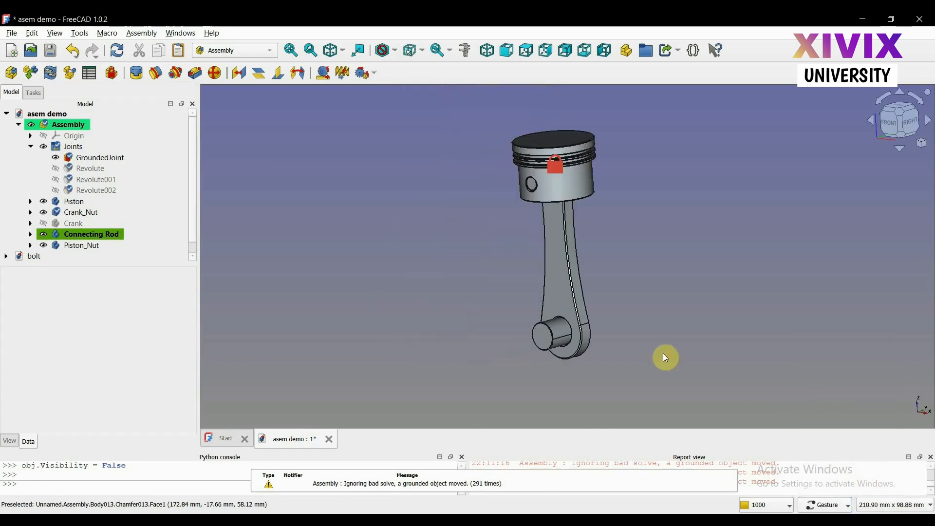
scroll(468, 333, "up", 2)
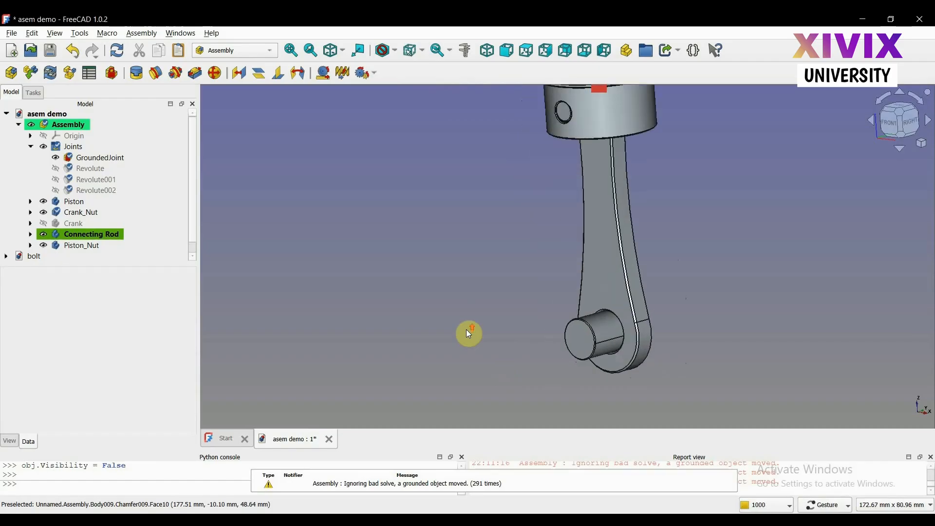
scroll(468, 334, "down", 1)
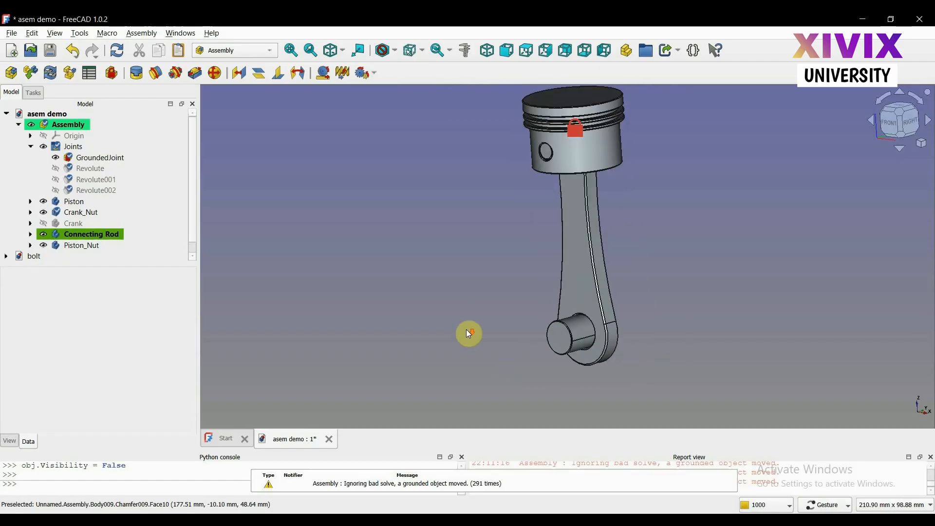
left_click(44, 226)
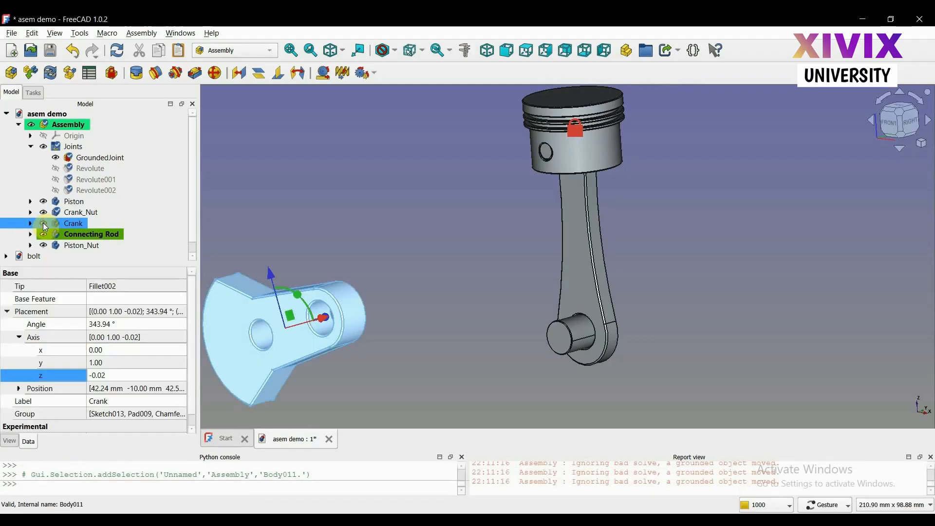
left_click(424, 351)
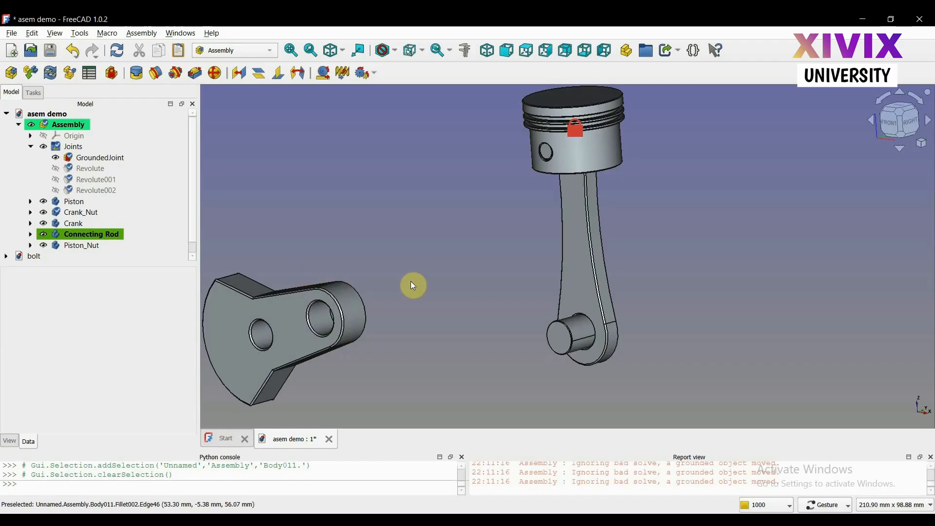
Try a revolute joint between the Crank's pin bore and Crank_Nut's cylindrical face, and undo it
left_click(155, 74)
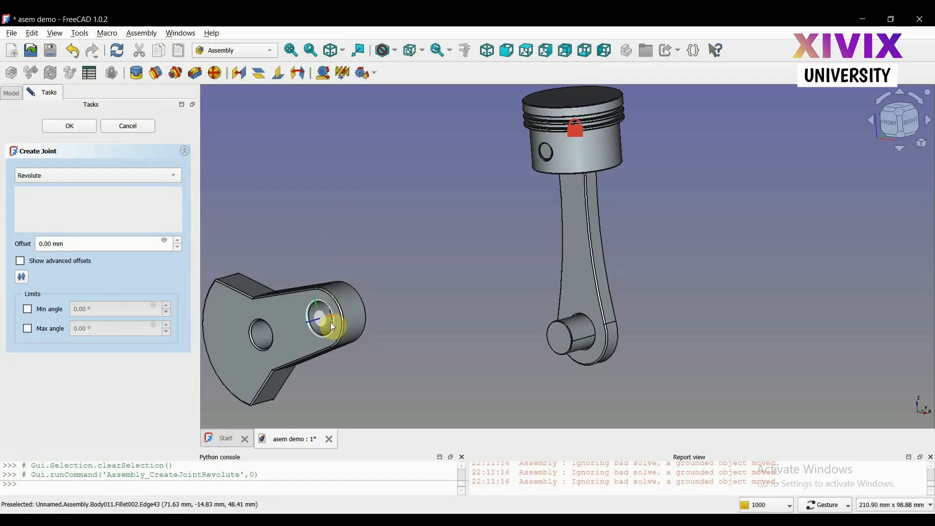
scroll(331, 325, "up", 5)
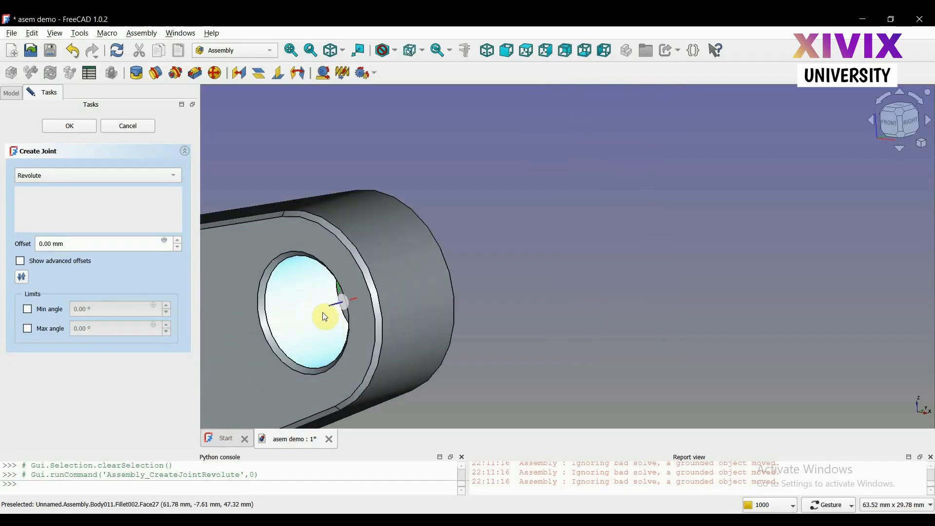
scroll(446, 331, "down", 5)
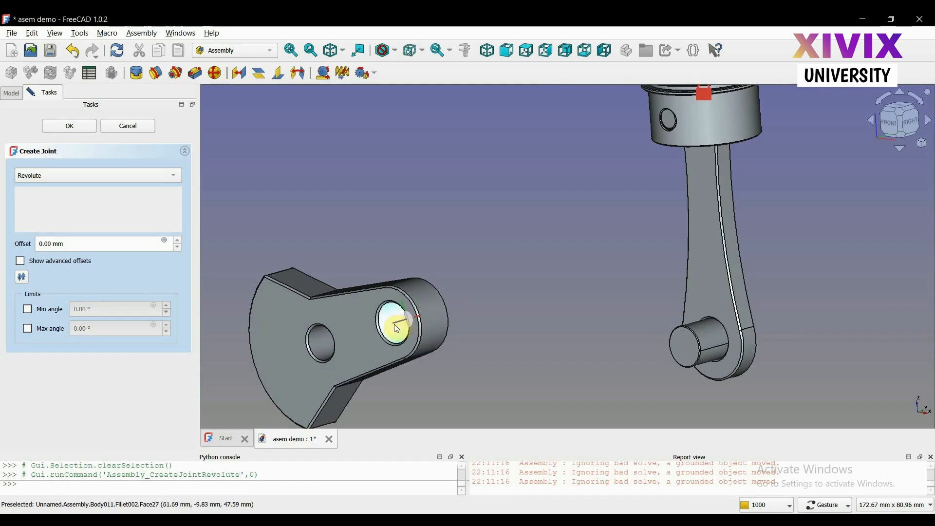
scroll(398, 329, "up", 4)
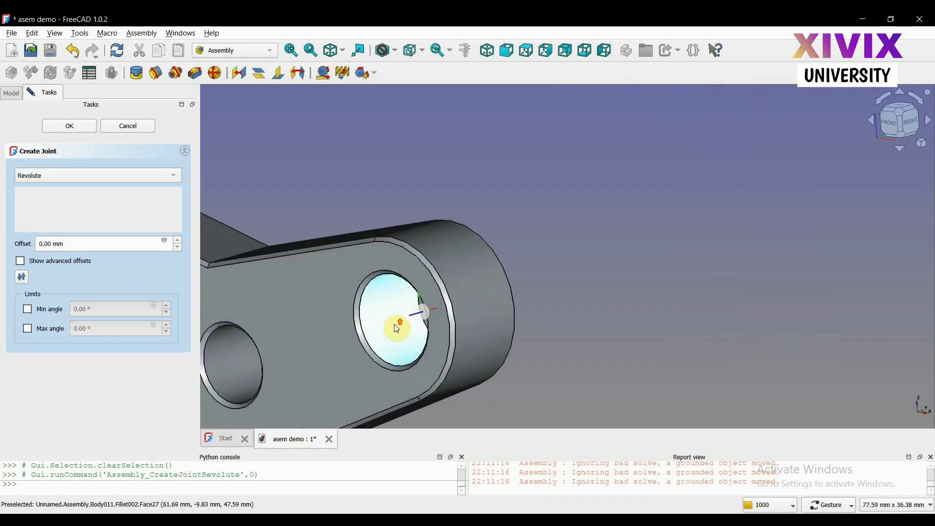
left_click(366, 308)
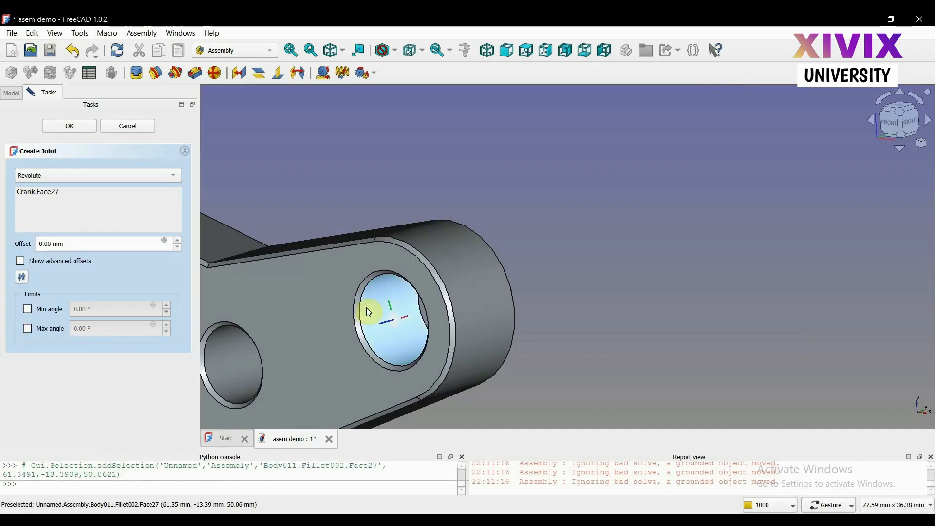
scroll(368, 311, "down", 4)
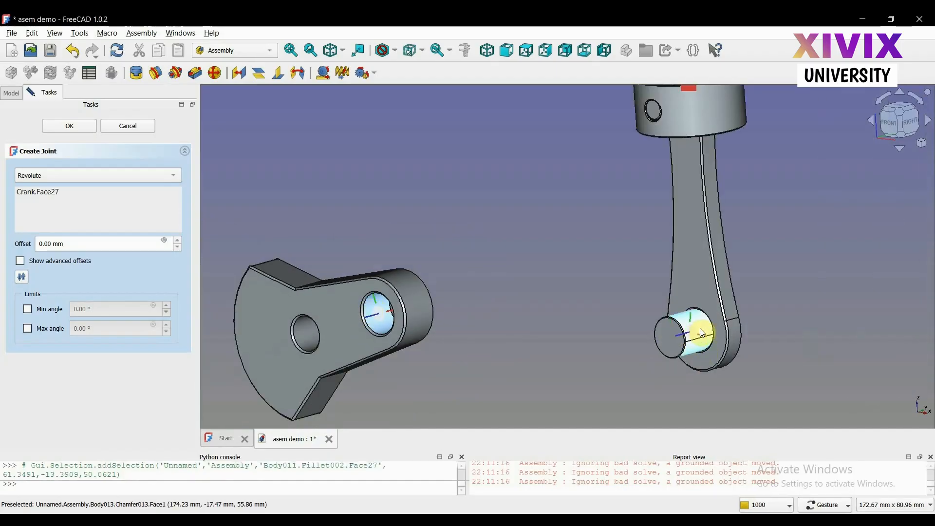
left_click(704, 334)
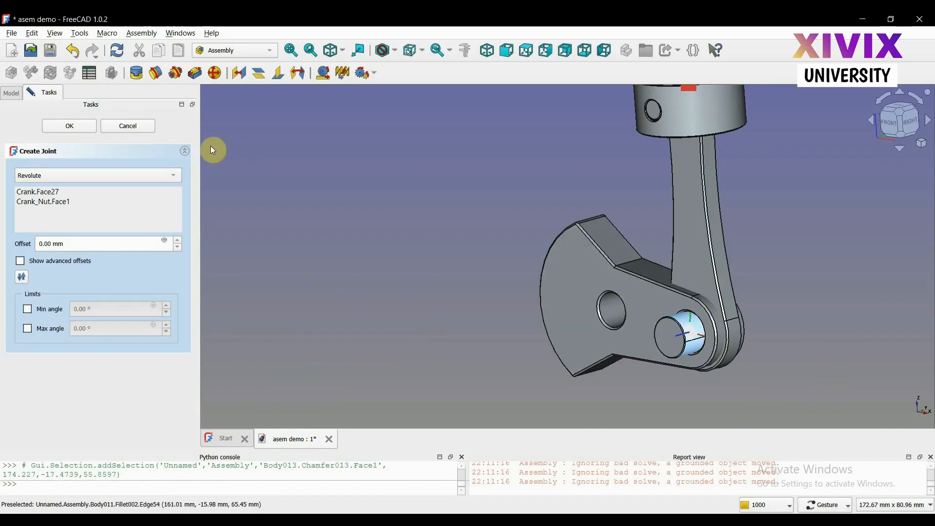
left_click(77, 55)
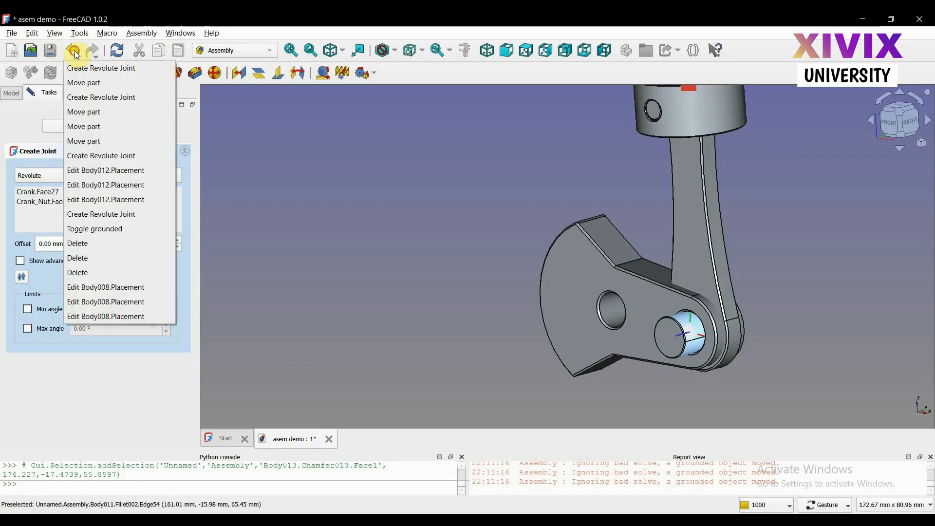
left_click(91, 69)
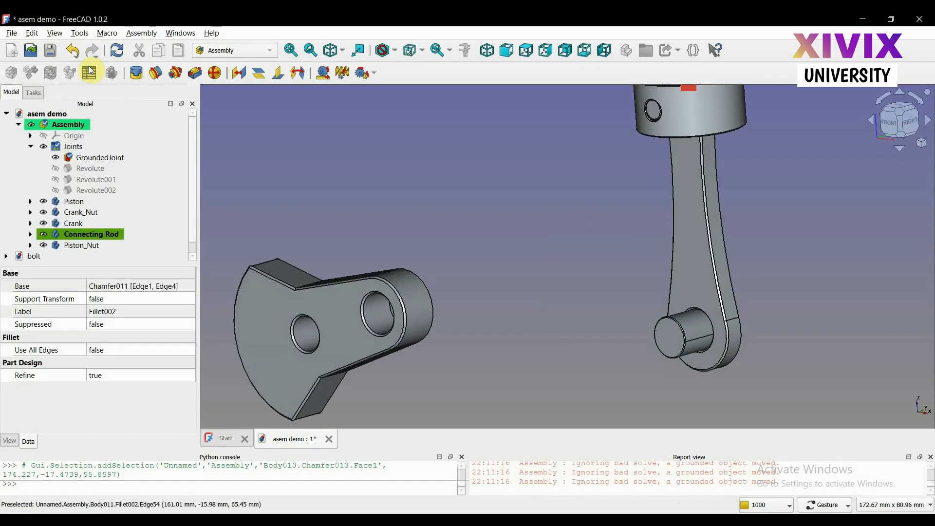
Create a revolute joint between the Crank's pin bore and Crank_Nut's cylindrical face, checking the fit from the front view before accepting
left_click(156, 75)
left_click_drag(496, 320, 298, 311)
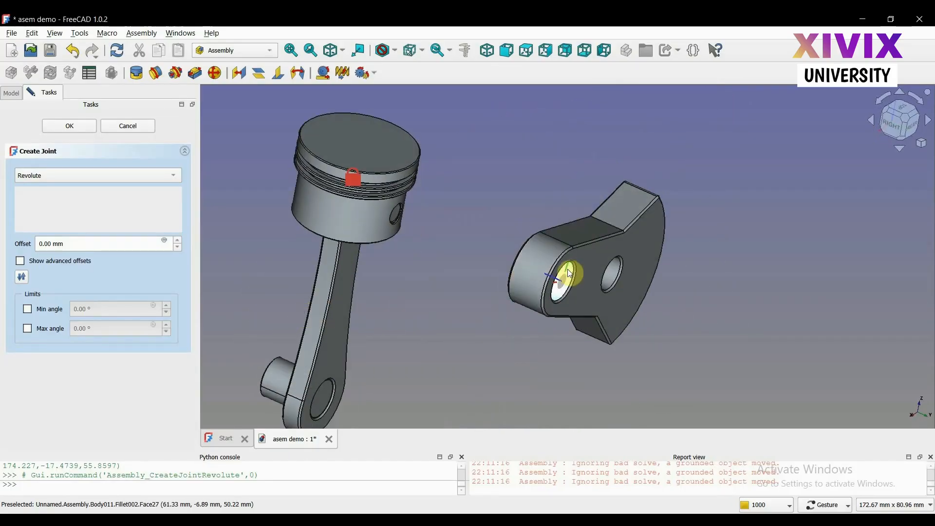
left_click(570, 281)
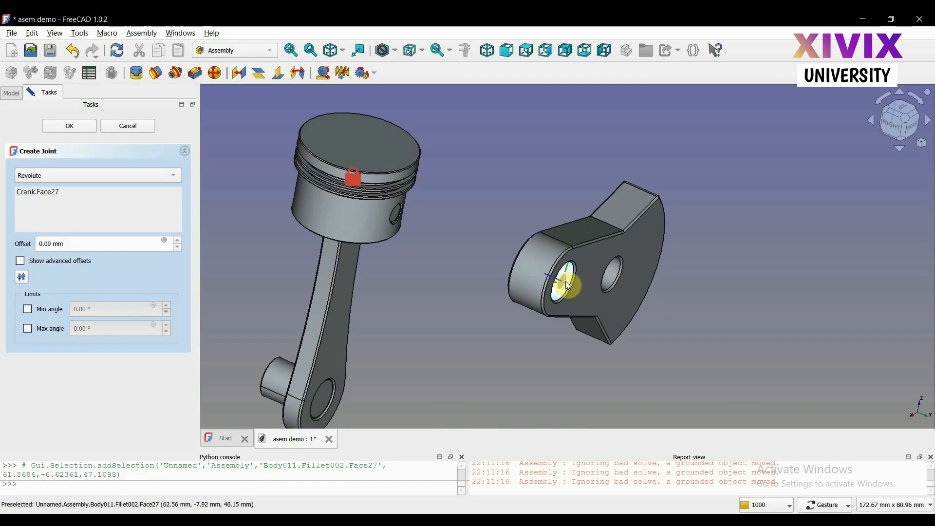
left_click_drag(393, 351, 595, 342)
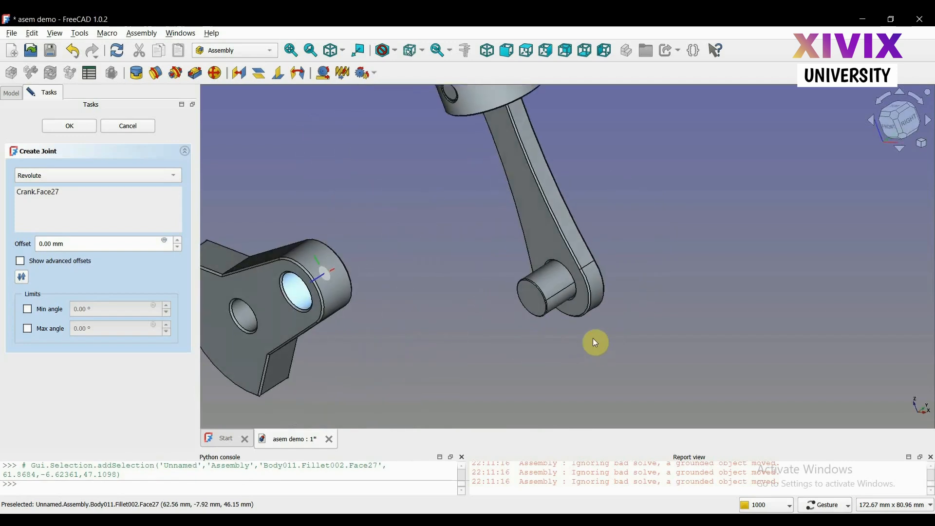
left_click(561, 287)
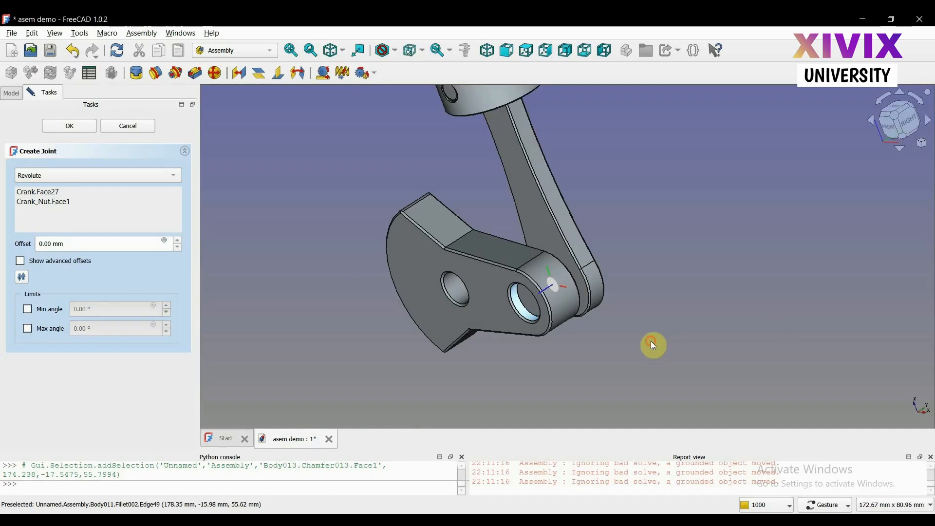
left_click_drag(654, 343, 700, 328)
scroll(701, 329, "down", 2)
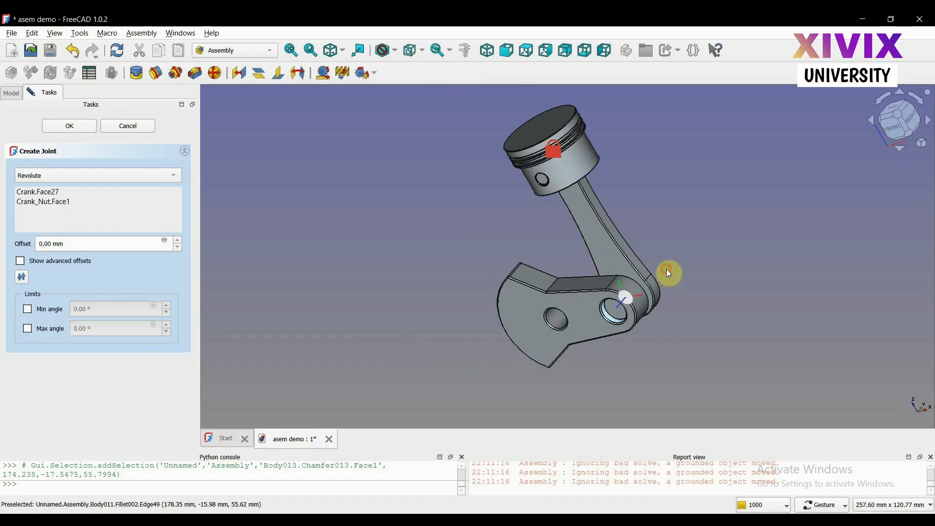
mouse_move(666, 269)
left_mouse_down()
mouse_move(669, 255)
mouse_move(660, 260)
left_mouse_up()
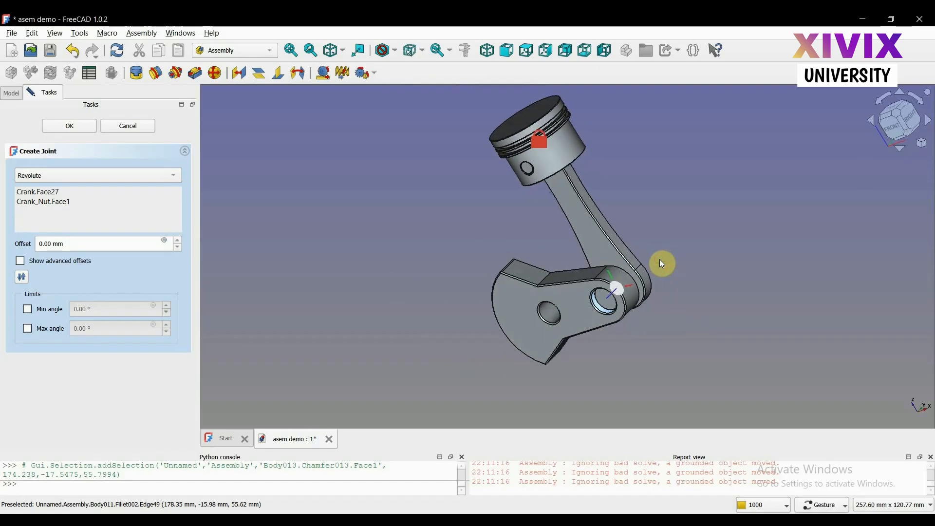
key("v")
key("f")
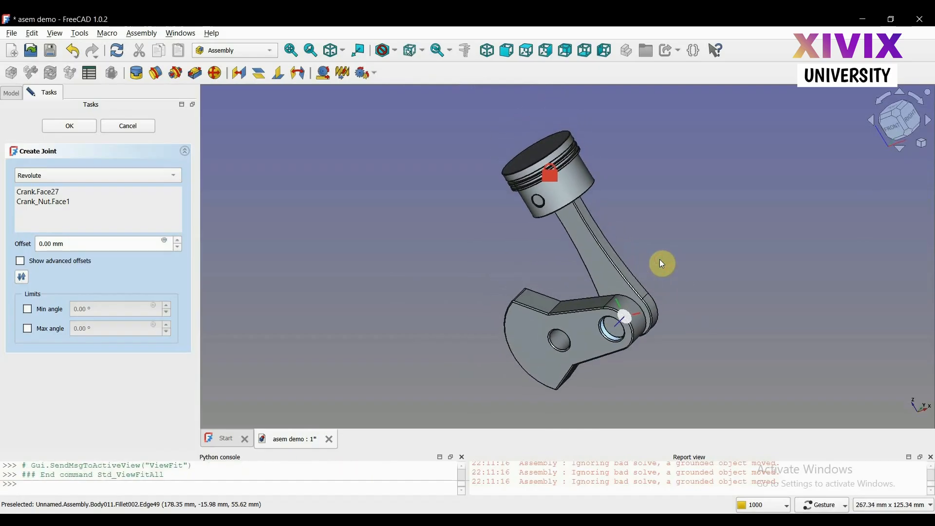
key("0")
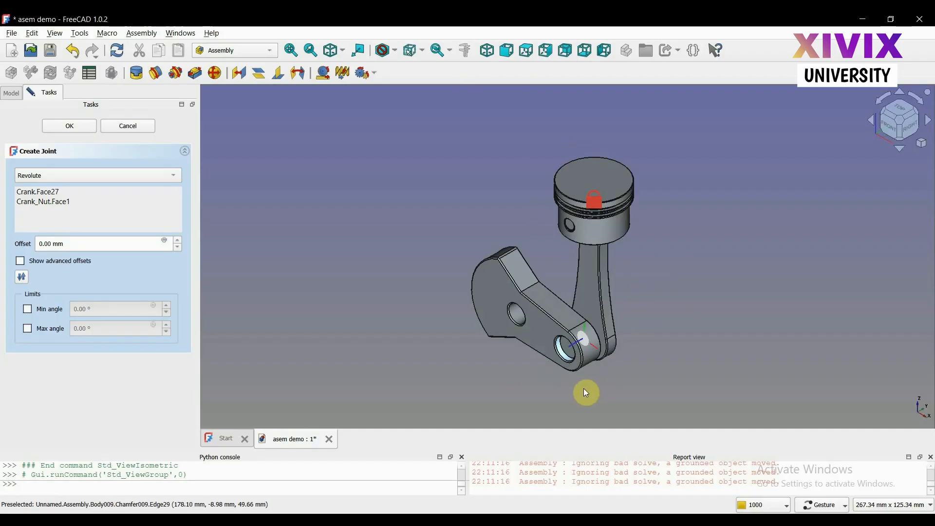
left_click_drag(518, 380, 581, 345)
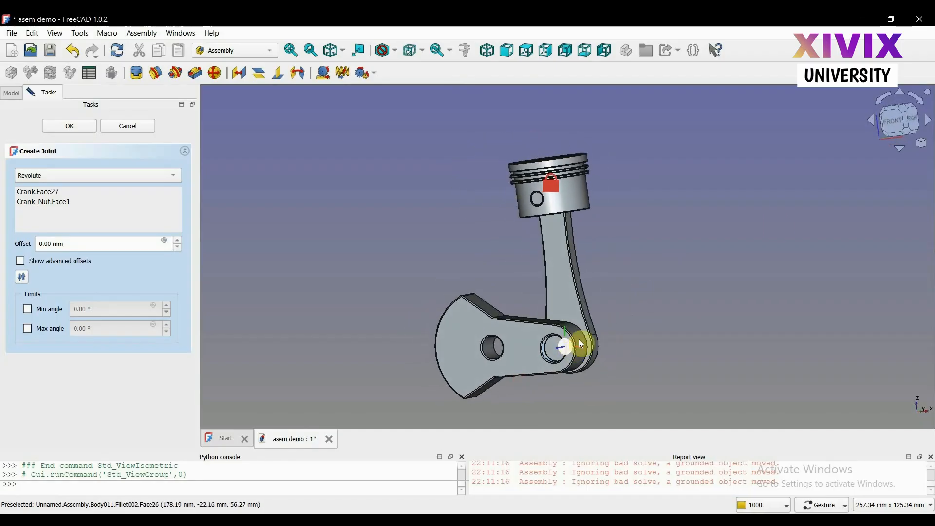
left_click(895, 119)
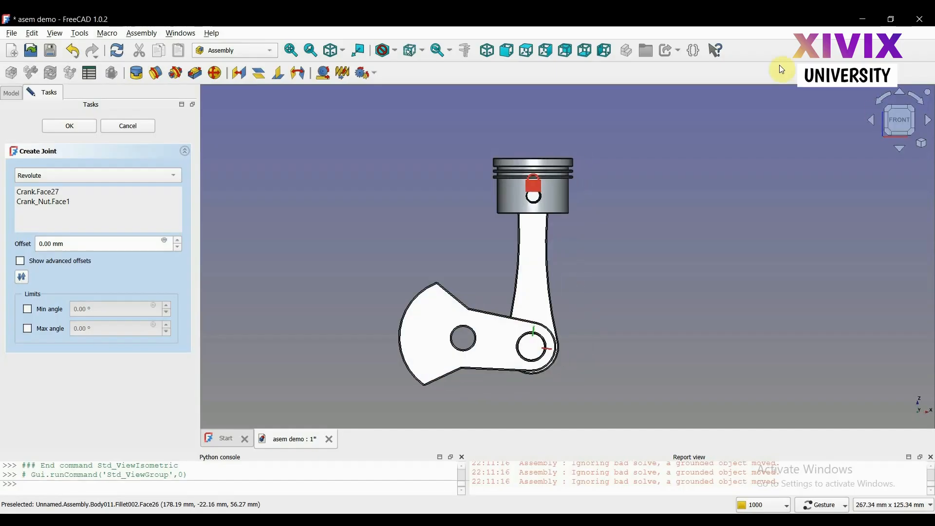
left_click(74, 130)
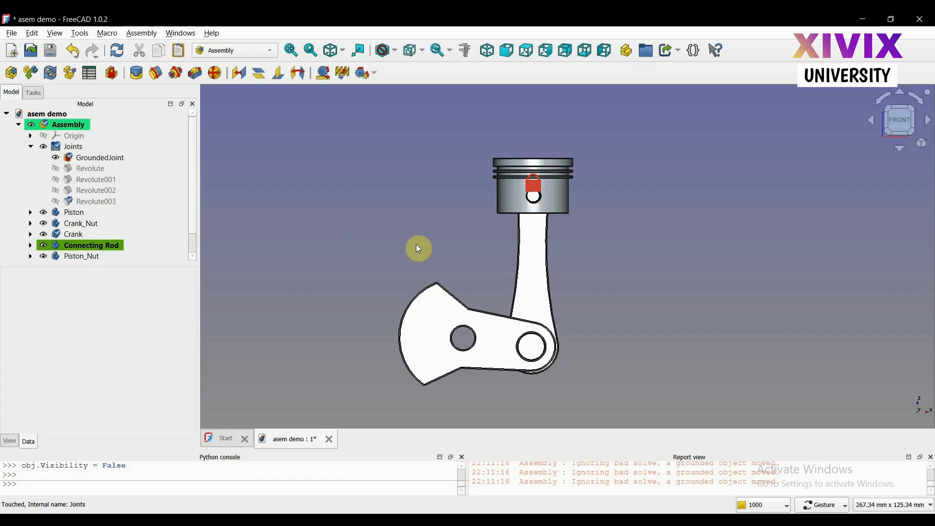
Use the Blender navigation style to swing the Crank downward about the Connecting Rod's big-end pin, and restore the Gesture style
left_click(819, 506)
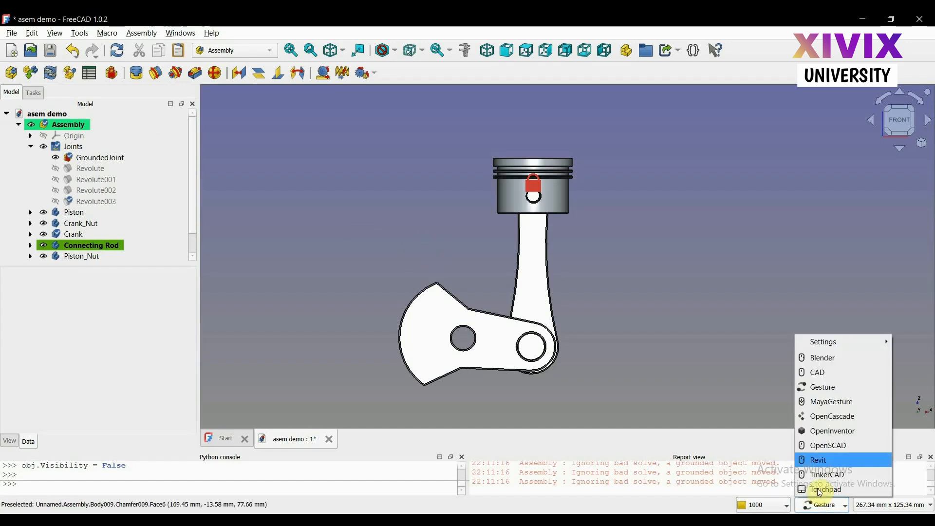
left_click(829, 361)
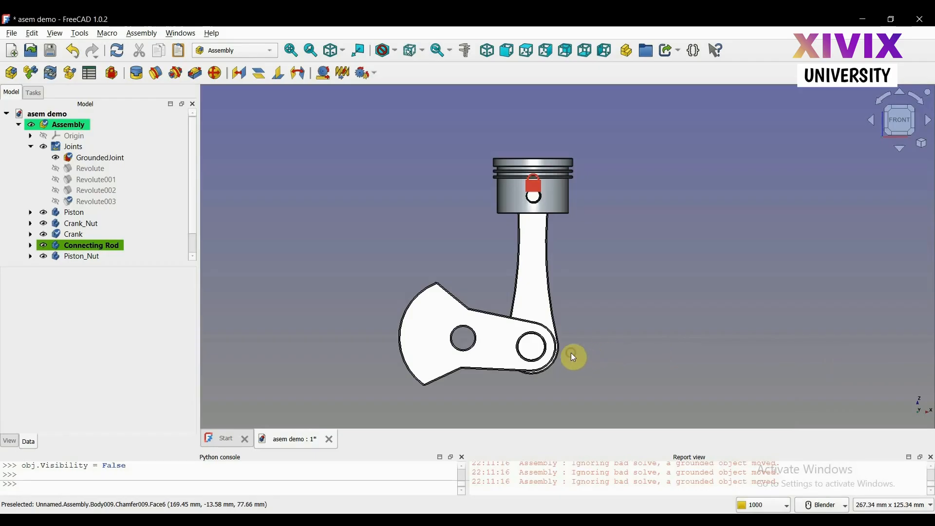
left_click_drag(423, 312, 458, 323)
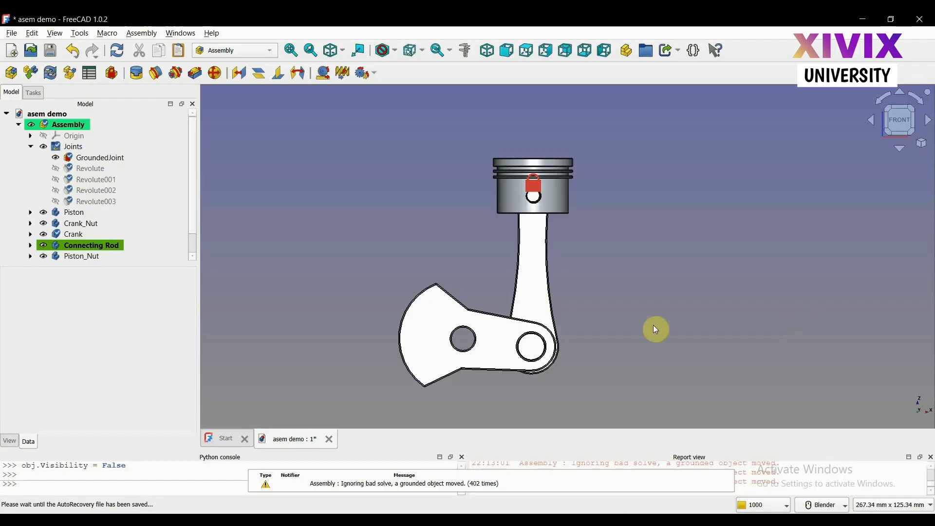
mouse_move(539, 320)
left_mouse_down()
mouse_move(515, 311)
mouse_move(584, 330)
mouse_move(520, 318)
mouse_move(549, 323)
left_mouse_up()
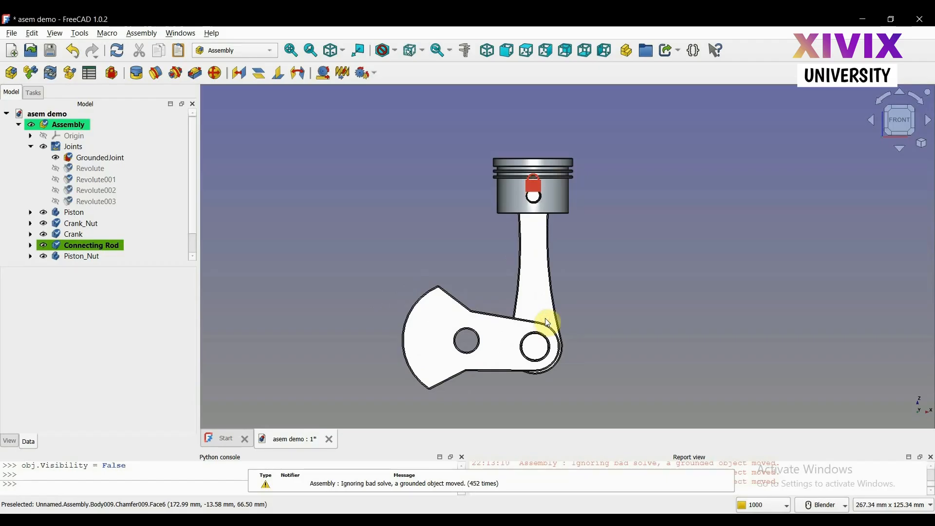
left_click_drag(439, 328, 448, 359)
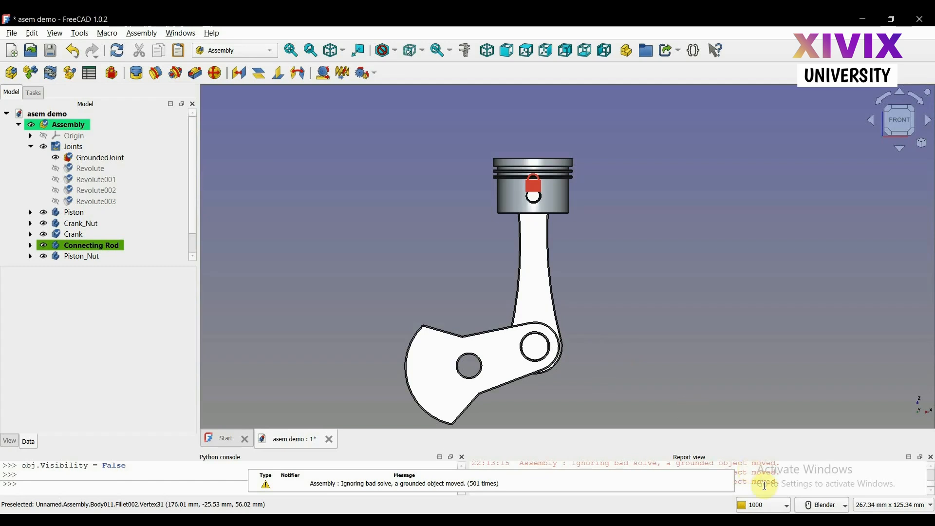
left_click(823, 506)
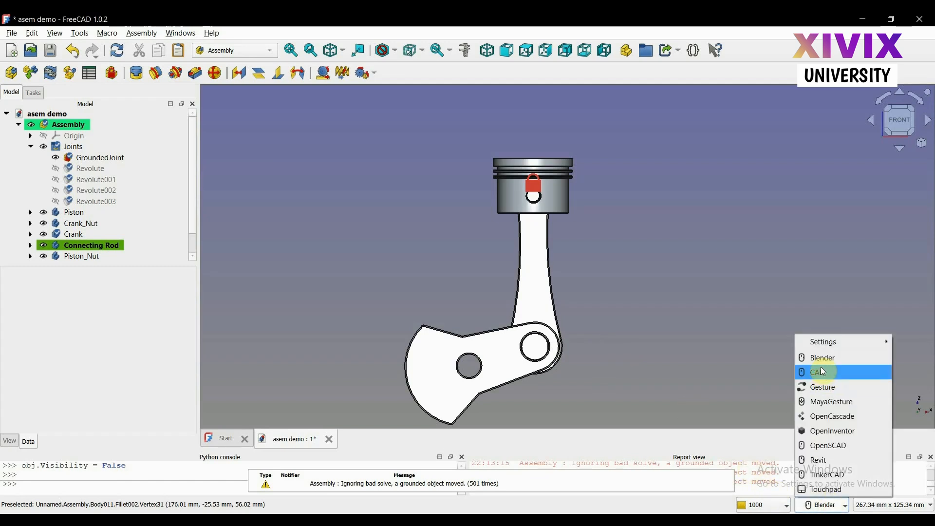
left_click(823, 387)
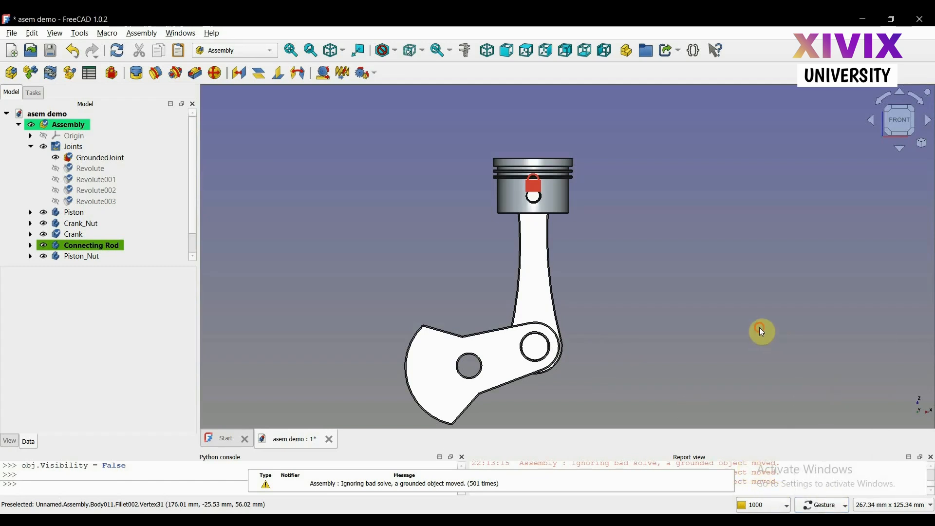
left_click_drag(762, 332, 705, 321)
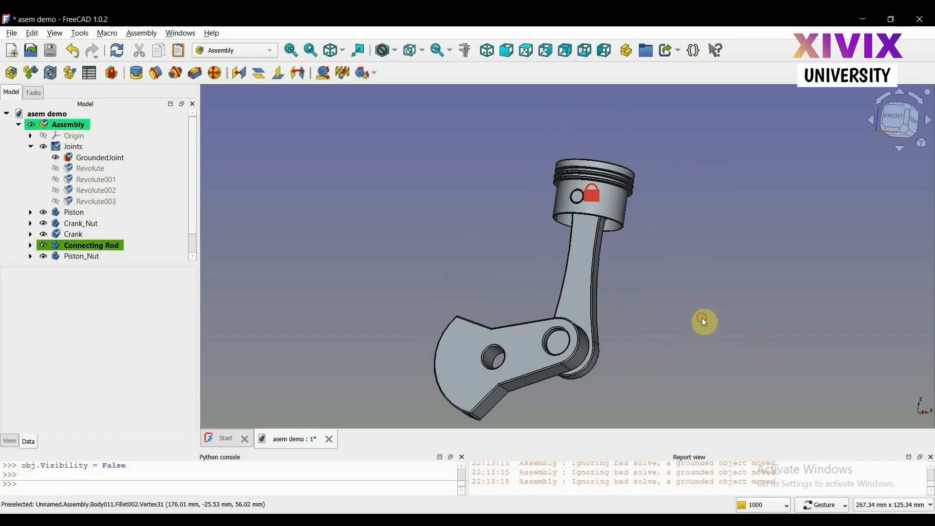
scroll(705, 322, "down", 2)
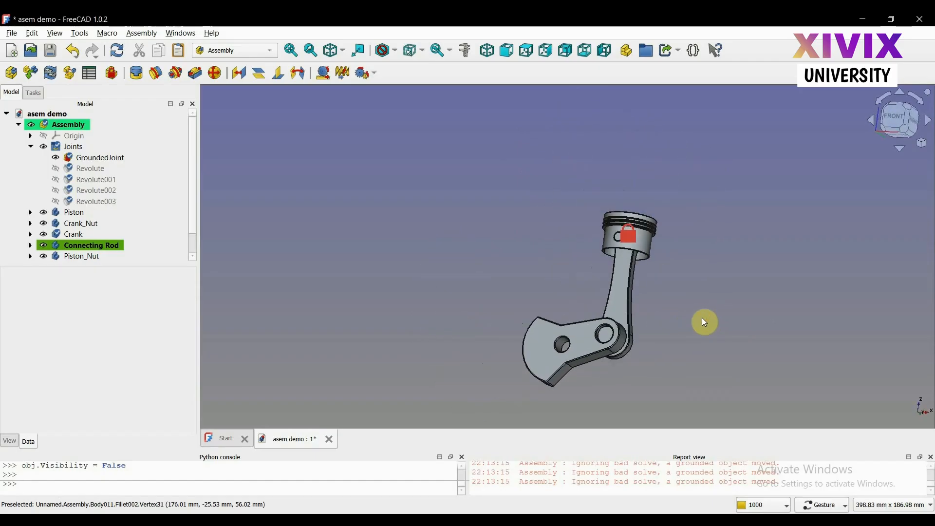
scroll(705, 322, "up", 2)
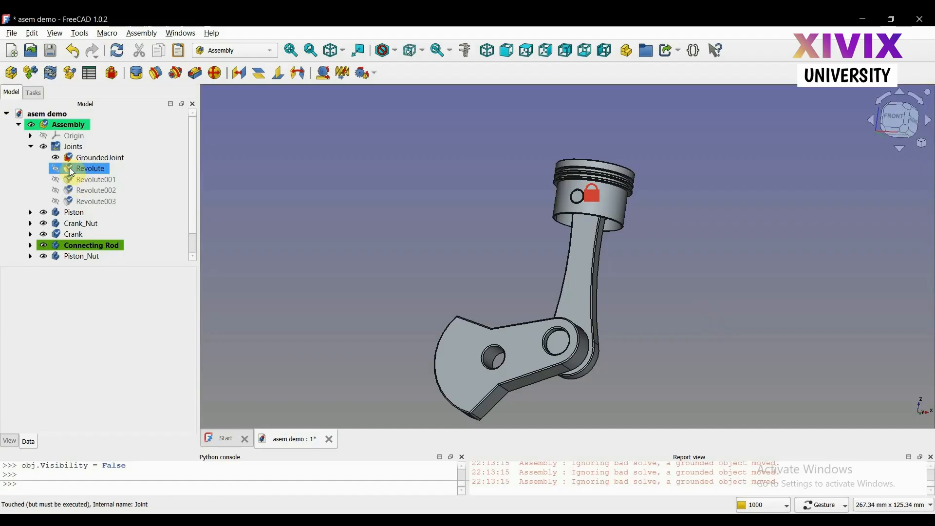
left_click(45, 147)
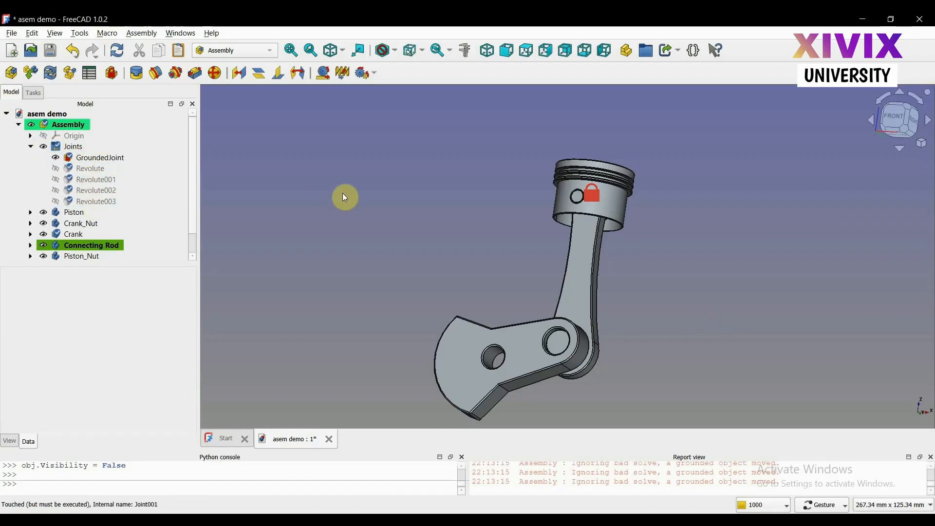
left_click_drag(346, 198, 361, 210)
scroll(361, 210, "down", 1)
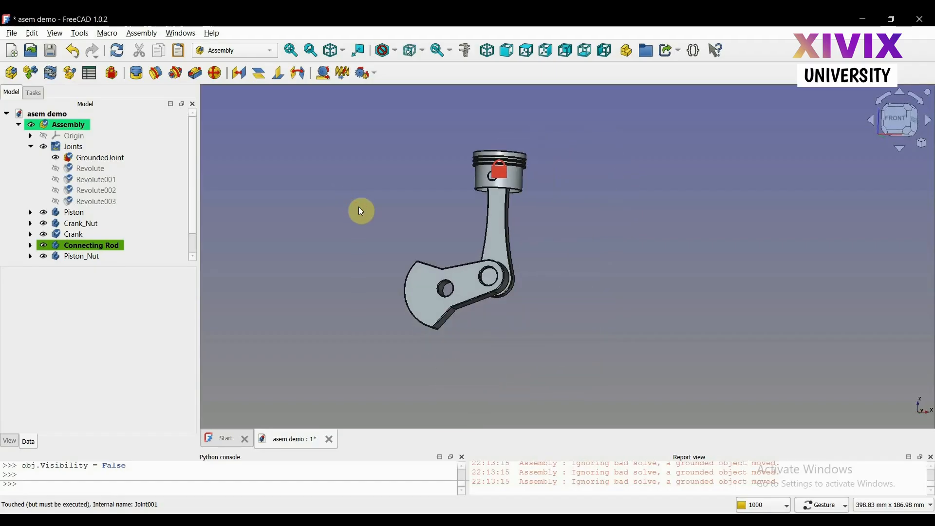
scroll(361, 211, "up", 2)
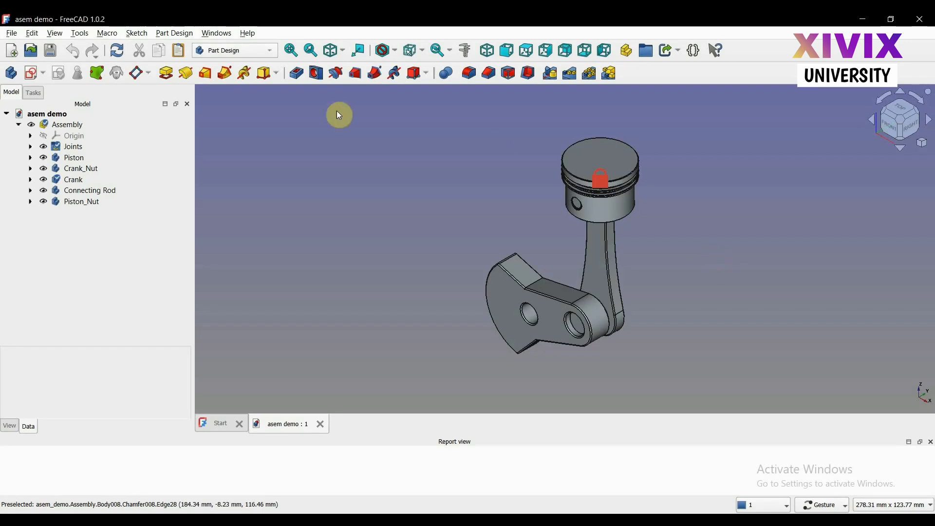
Activate the Assembly for editing in the Assembly workbench and start a new exploded view
left_click(239, 51)
left_click(229, 20)
double_click(69, 127)
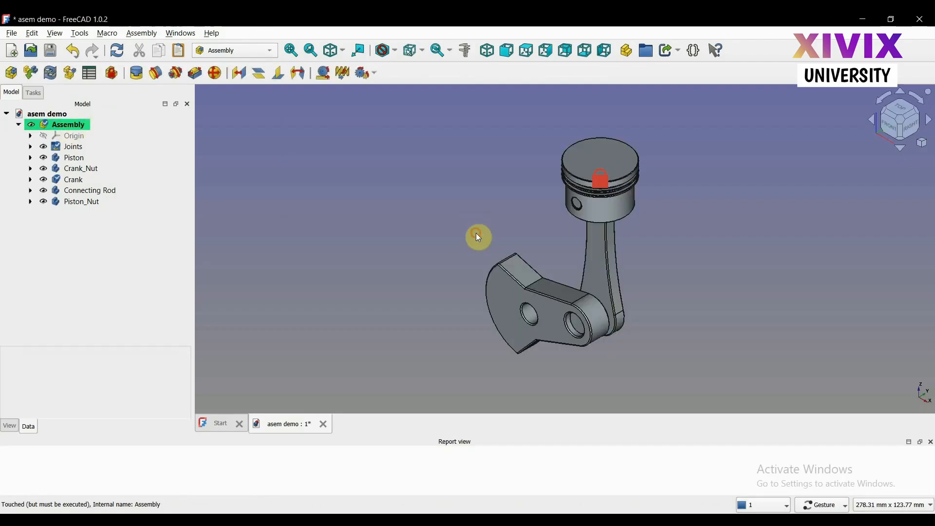
left_click_drag(476, 233, 509, 203)
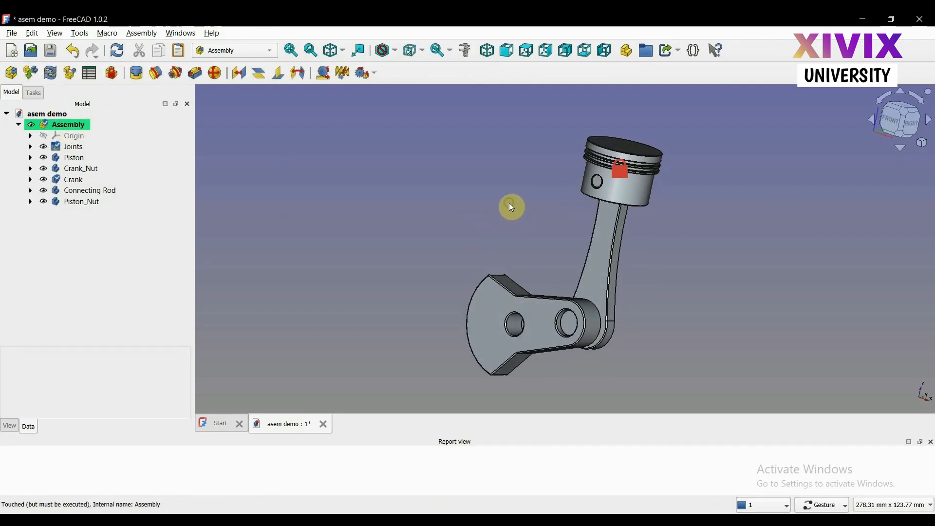
left_click(72, 77)
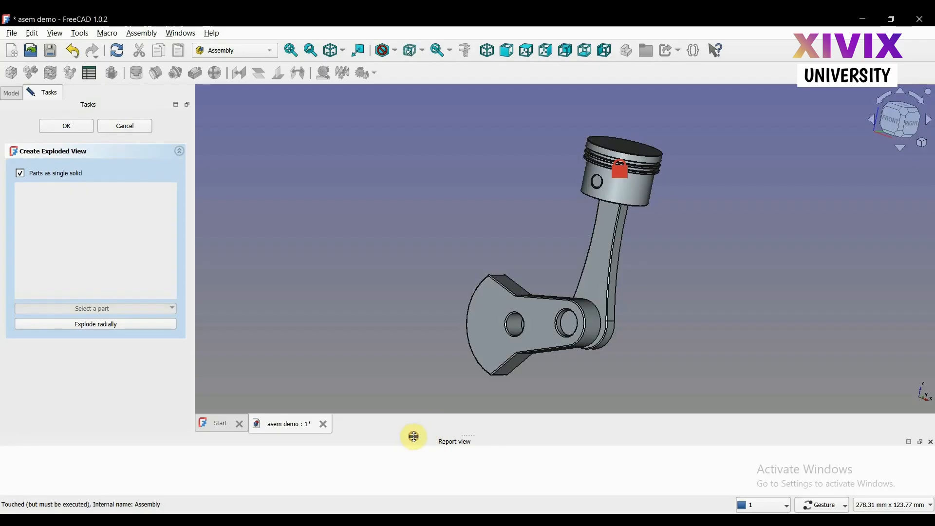
left_click_drag(413, 437, 412, 458)
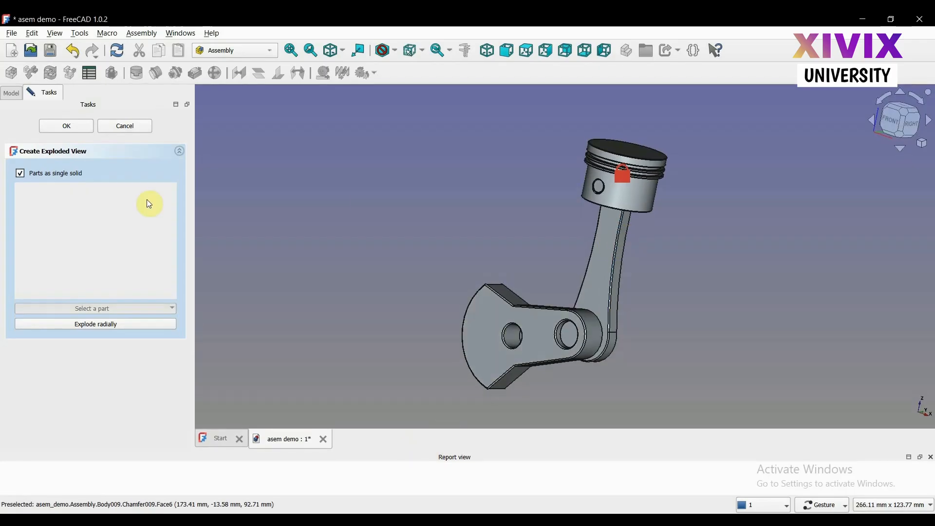
Try a radial explosion that spreads all parts outward with the green dragger arrow, and delete that move
left_click(65, 326)
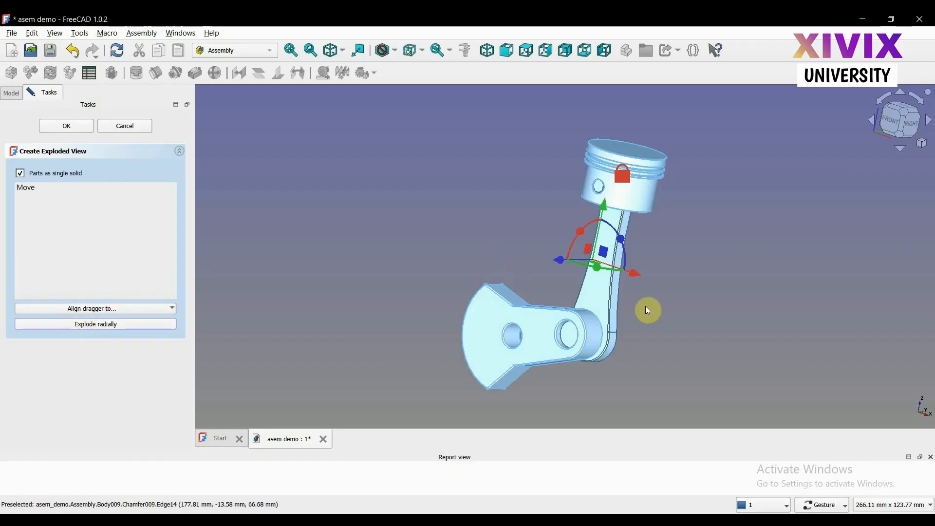
left_click_drag(694, 315, 719, 299)
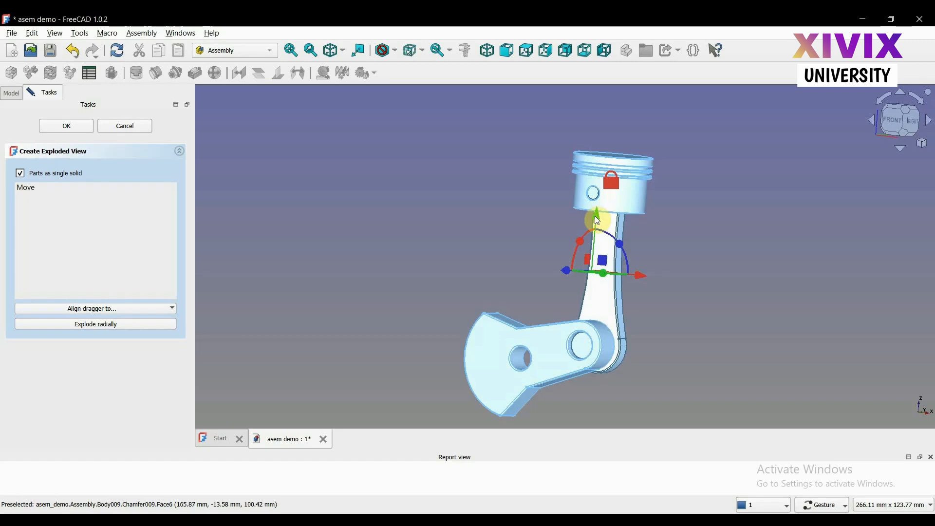
left_click_drag(598, 221, 621, 182)
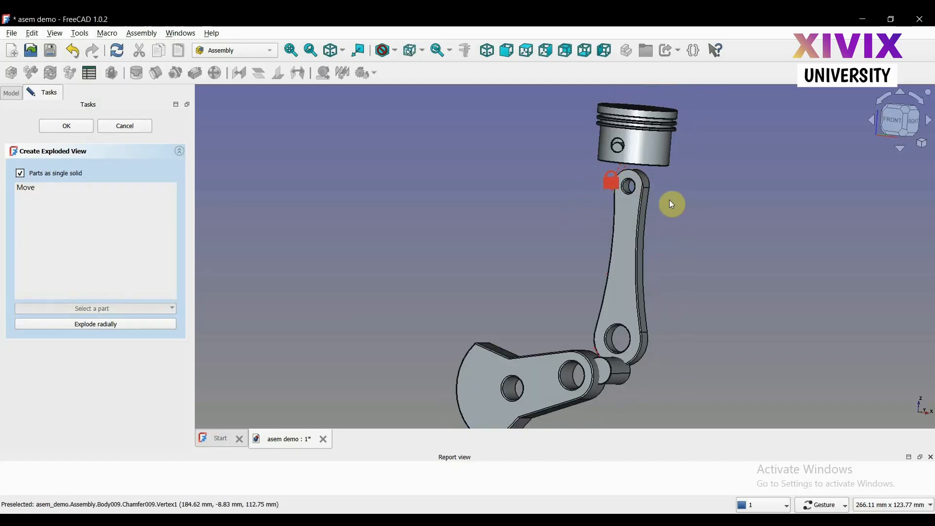
mouse_move(747, 246)
left_mouse_down()
mouse_move(678, 257)
mouse_move(743, 257)
left_mouse_up()
left_click(65, 188)
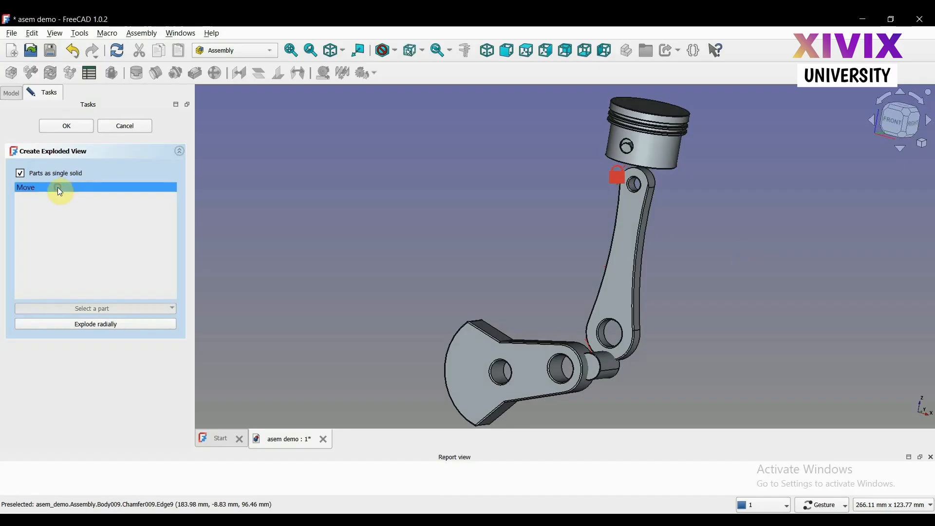
key("Delete")
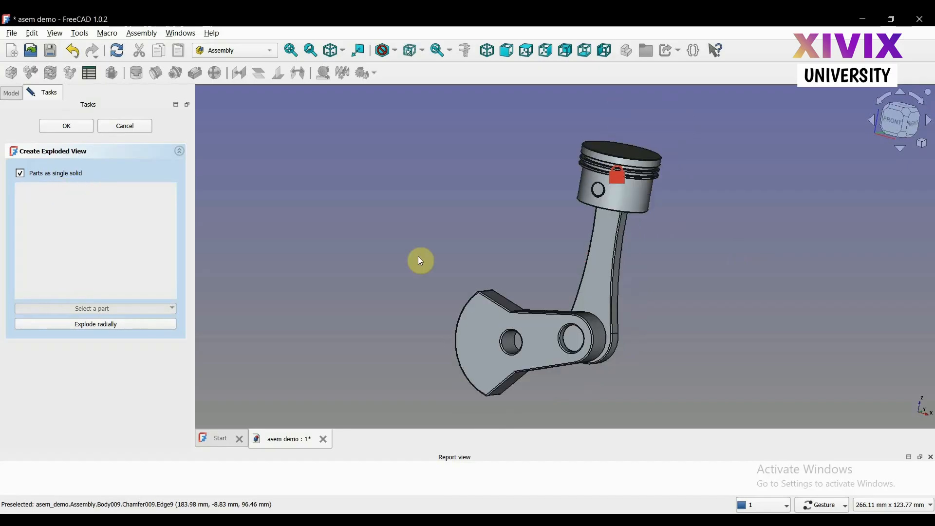
Explode all parts radially by pulling the green dragger arrow up past the piston, check the spread, and accept the exploded view
left_click(136, 326)
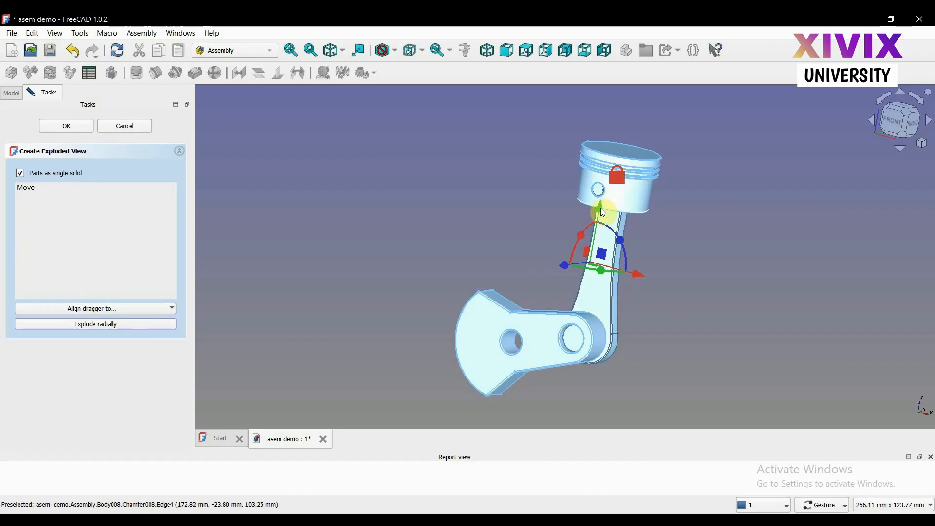
left_click_drag(600, 209, 644, 135)
scroll(644, 134, "down", 2)
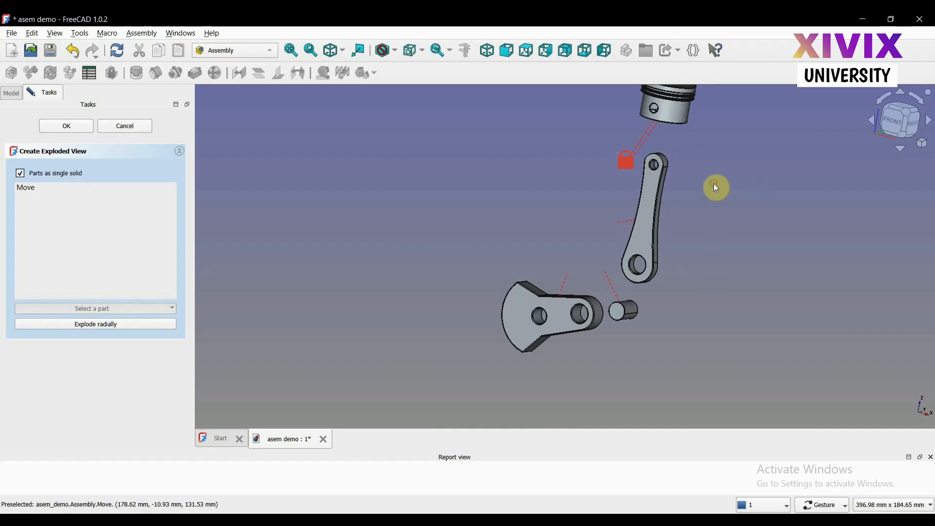
left_click_drag(714, 186, 686, 194)
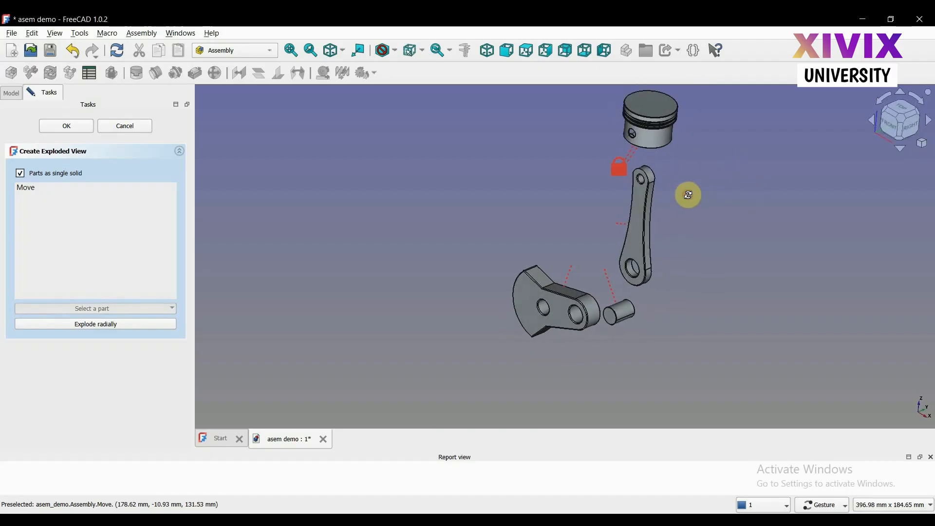
left_click(80, 129)
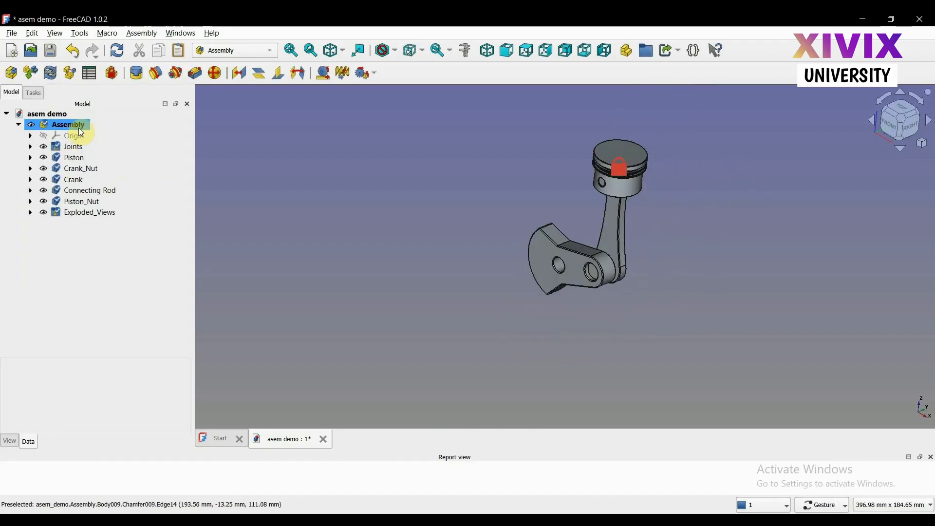
Select the Exploded_Views group in the Assembly and look over the assembled mechanism up close from another angle
left_click(76, 214)
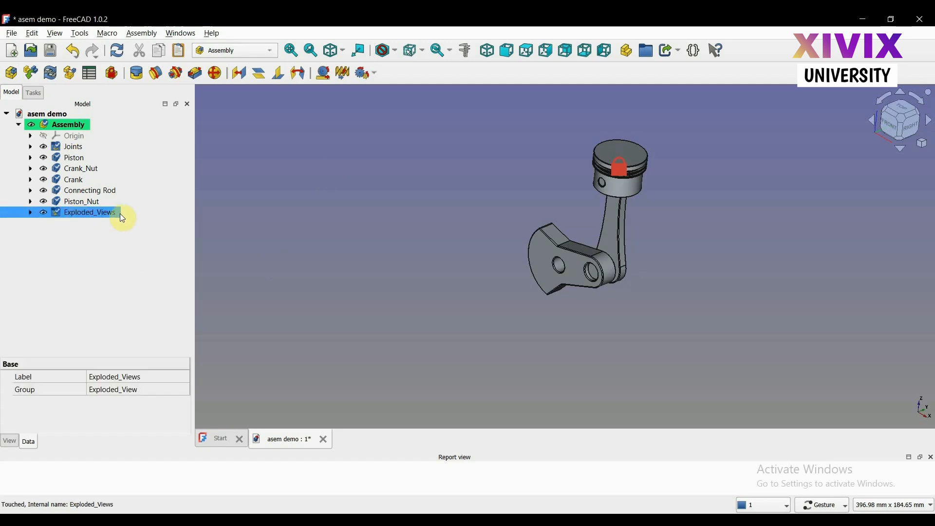
scroll(651, 243, "up", 2)
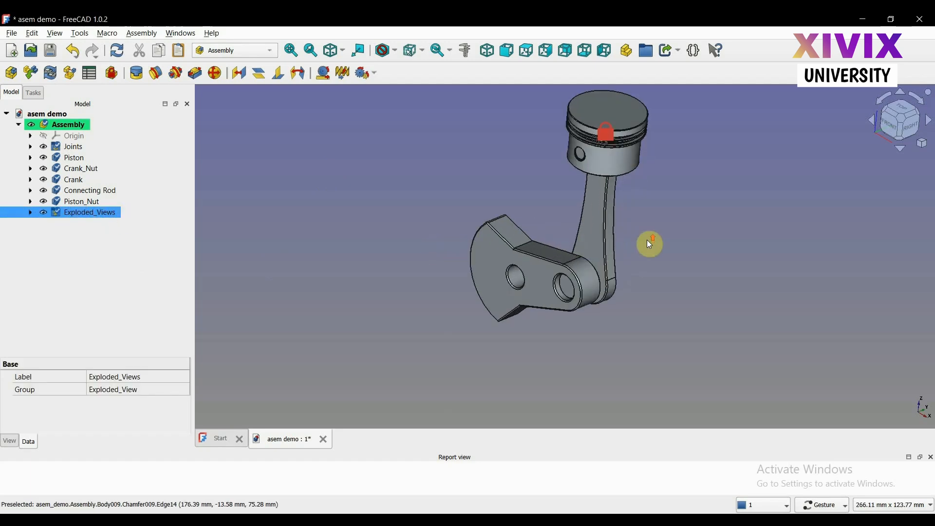
left_click_drag(652, 242, 665, 186)
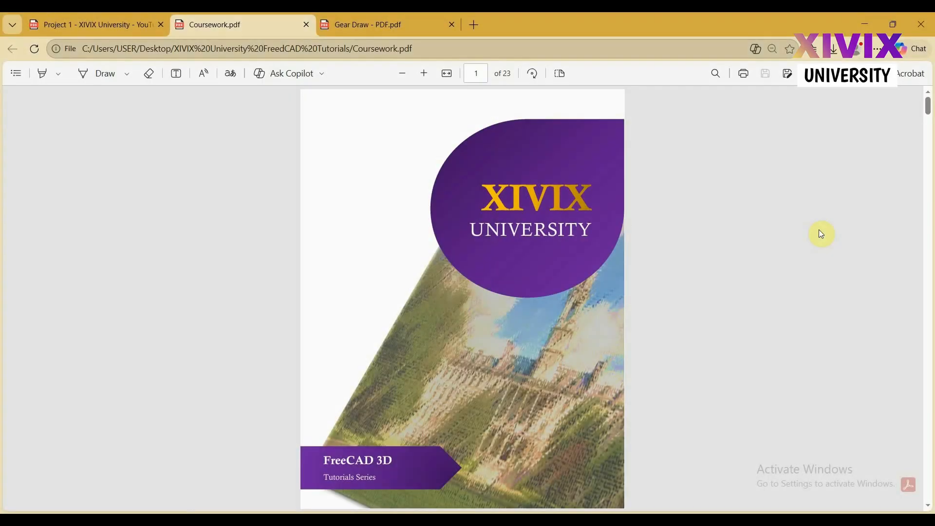